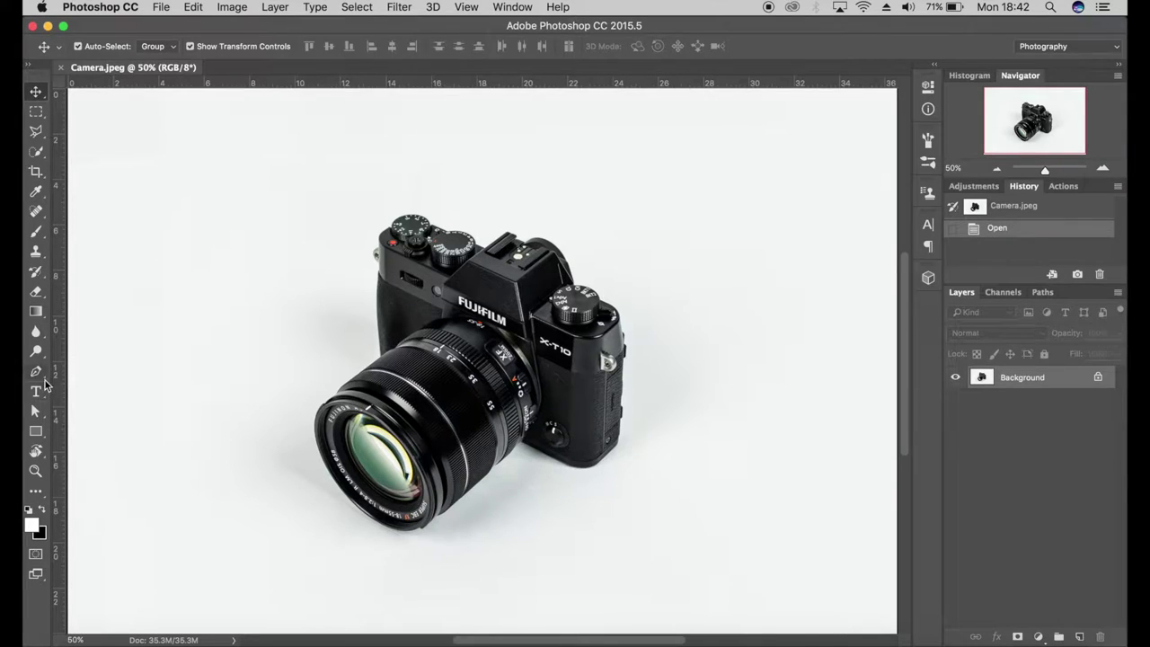
# Step: Activate the Pen tool in Path mode and bring up the list of paths
pyautogui.click(37, 374)
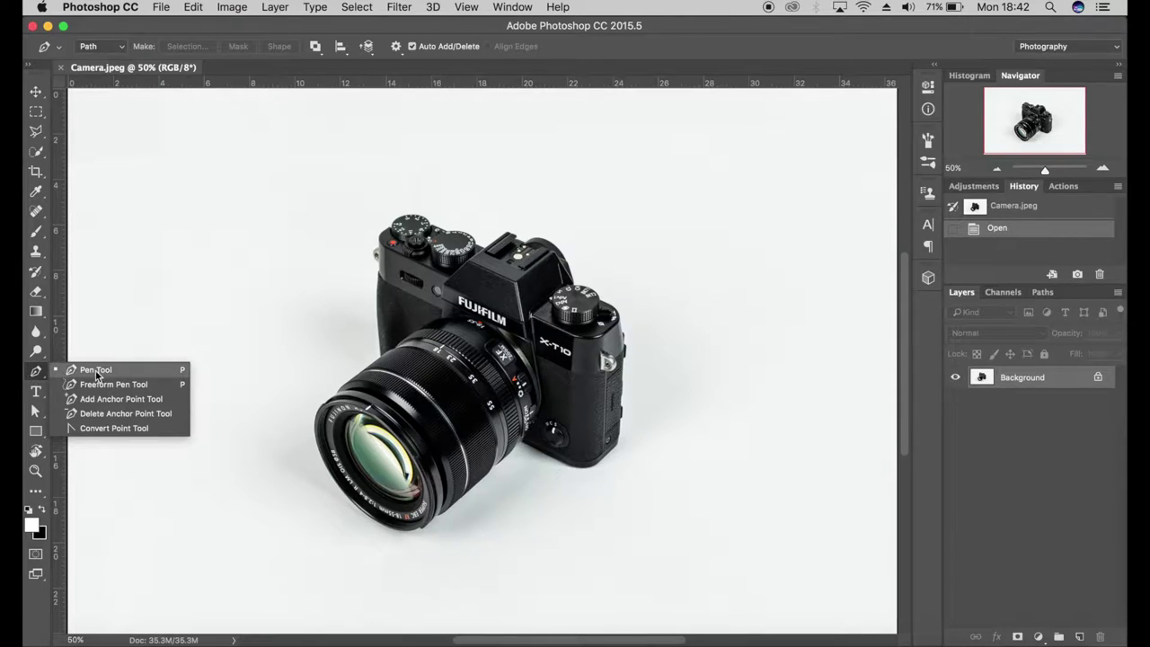
pyautogui.click(95, 370)
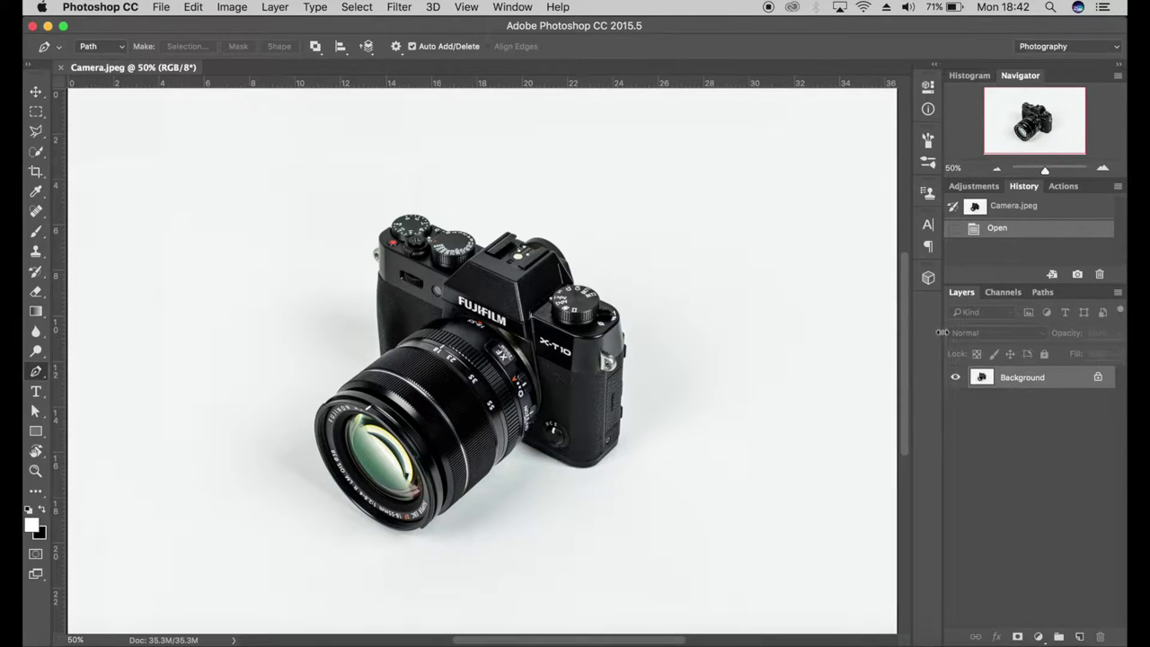
pyautogui.click(1043, 293)
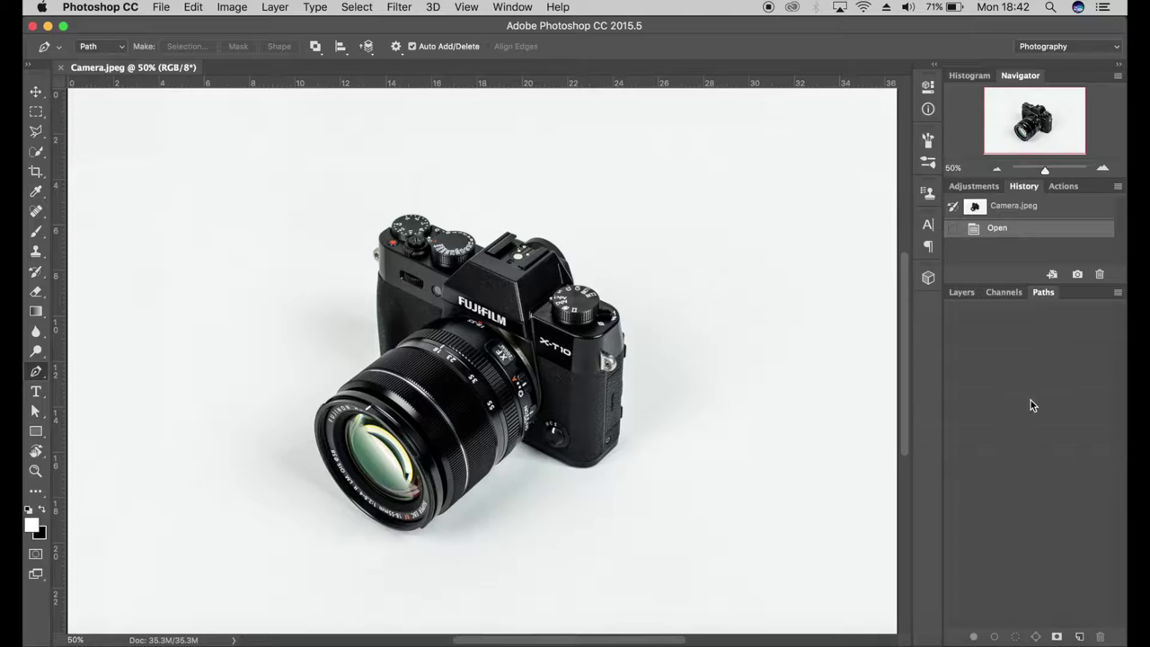
pyautogui.click(523, 7)
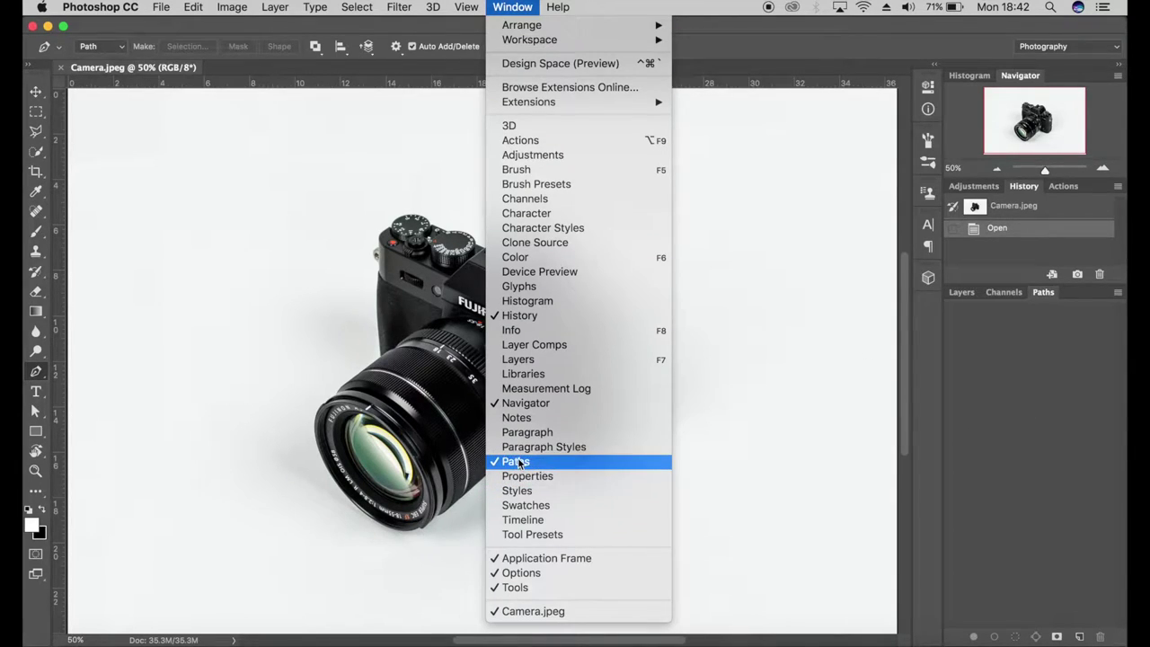
pyautogui.click(986, 413)
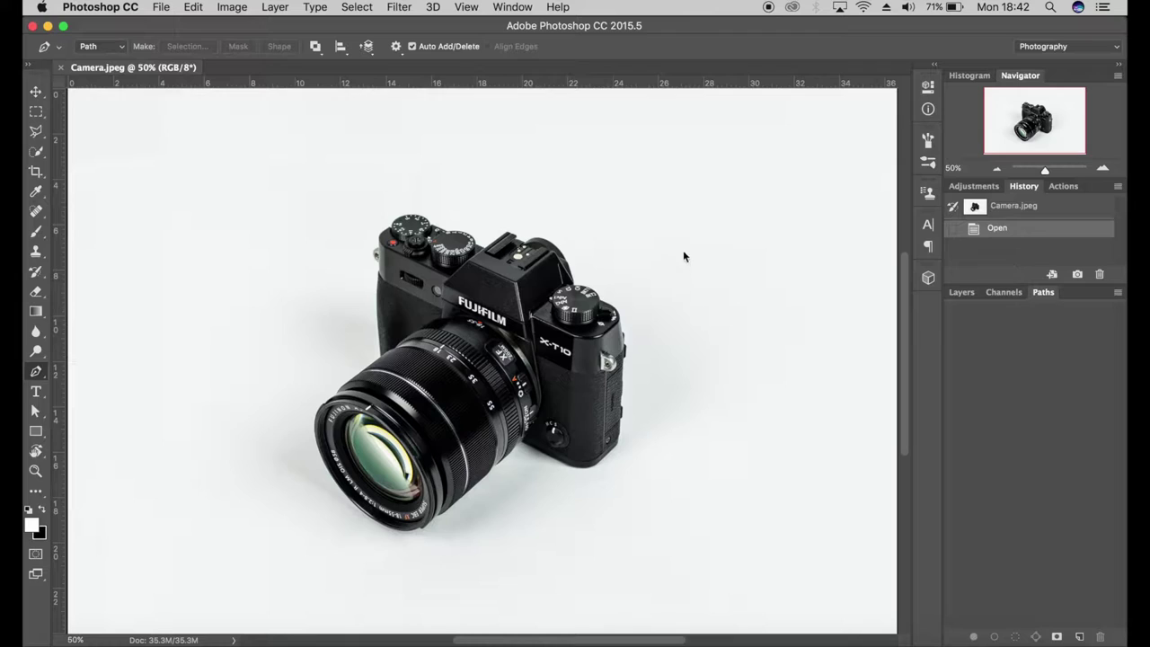
# Step: Draw a closed four-sided path in the empty background above and beside the camera's viewfinder side
pyautogui.click(618, 184)
pyautogui.click(626, 293)
pyautogui.click(816, 277)
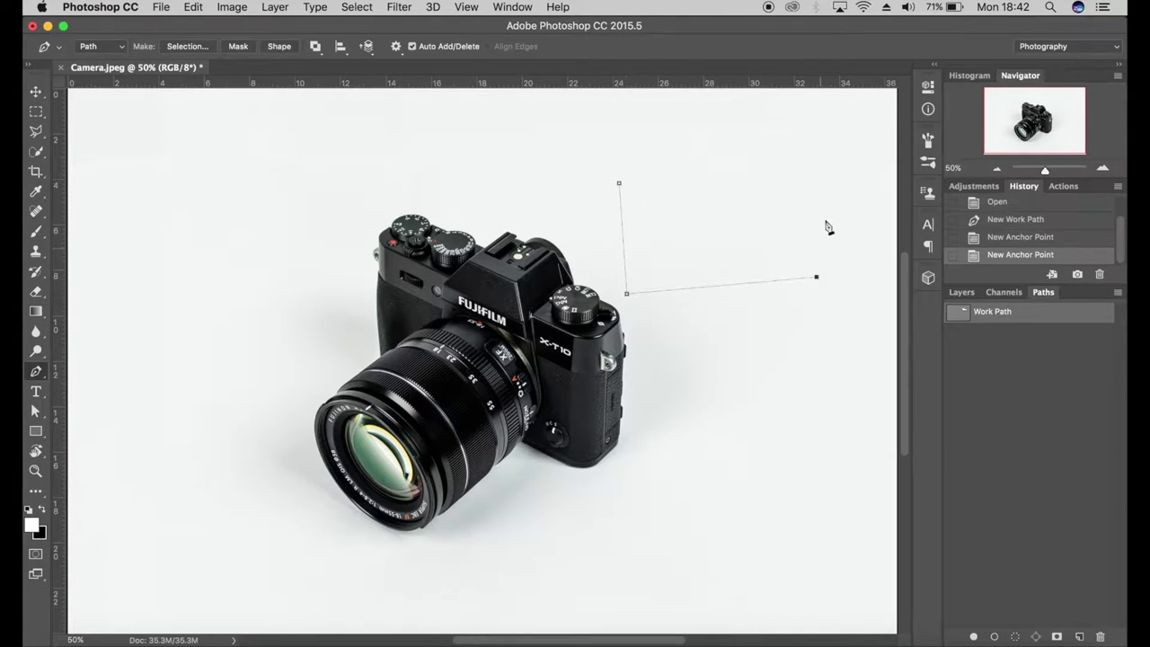
pyautogui.click(823, 153)
pyautogui.click(619, 184)
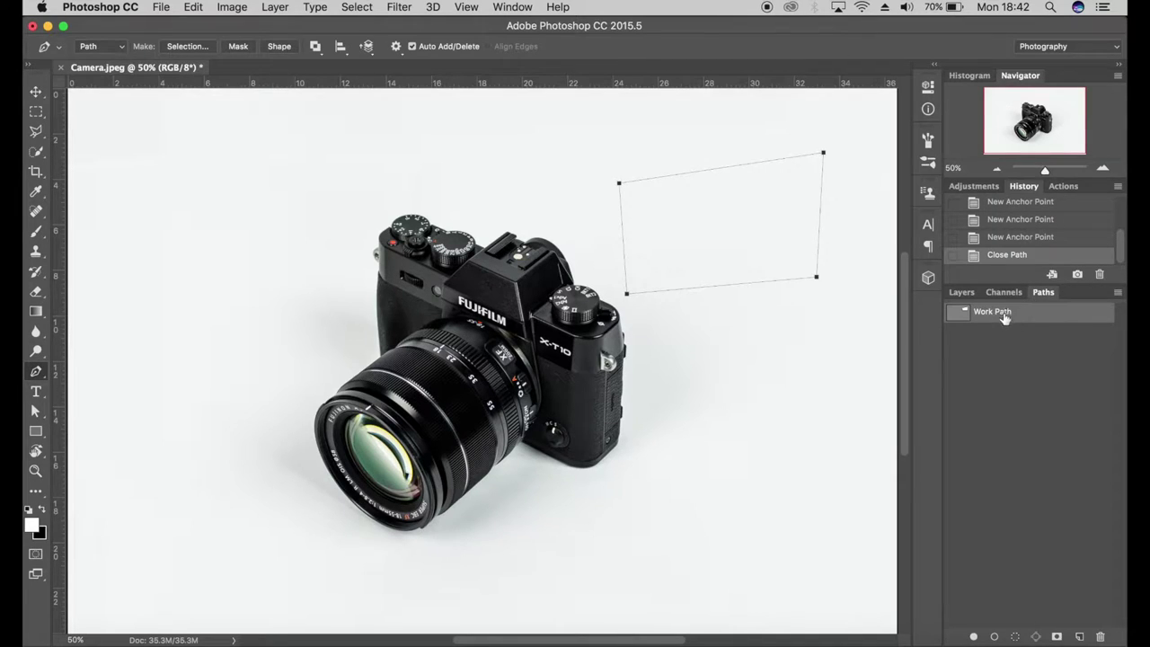
# Step: Save the work path as a permanent path, and step the history back to before the path was closed
pyautogui.moveTo(1006, 315); pyautogui.dragTo(1082, 627)
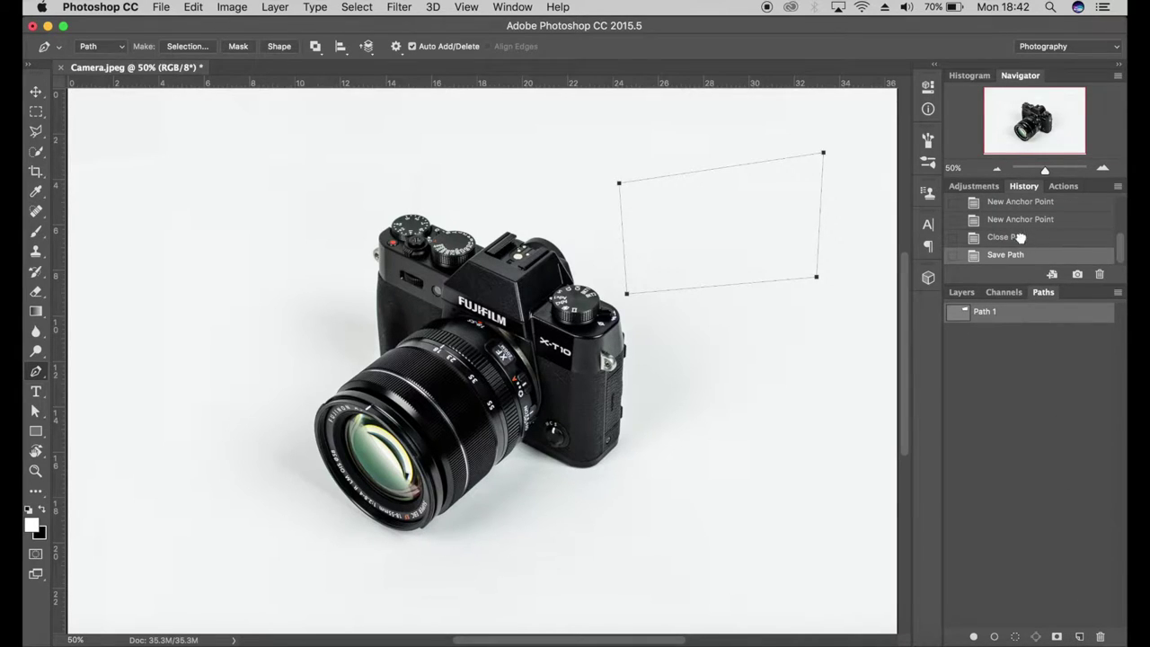
pyautogui.click(1016, 237)
pyautogui.click(1099, 274)
pyautogui.click(692, 241)
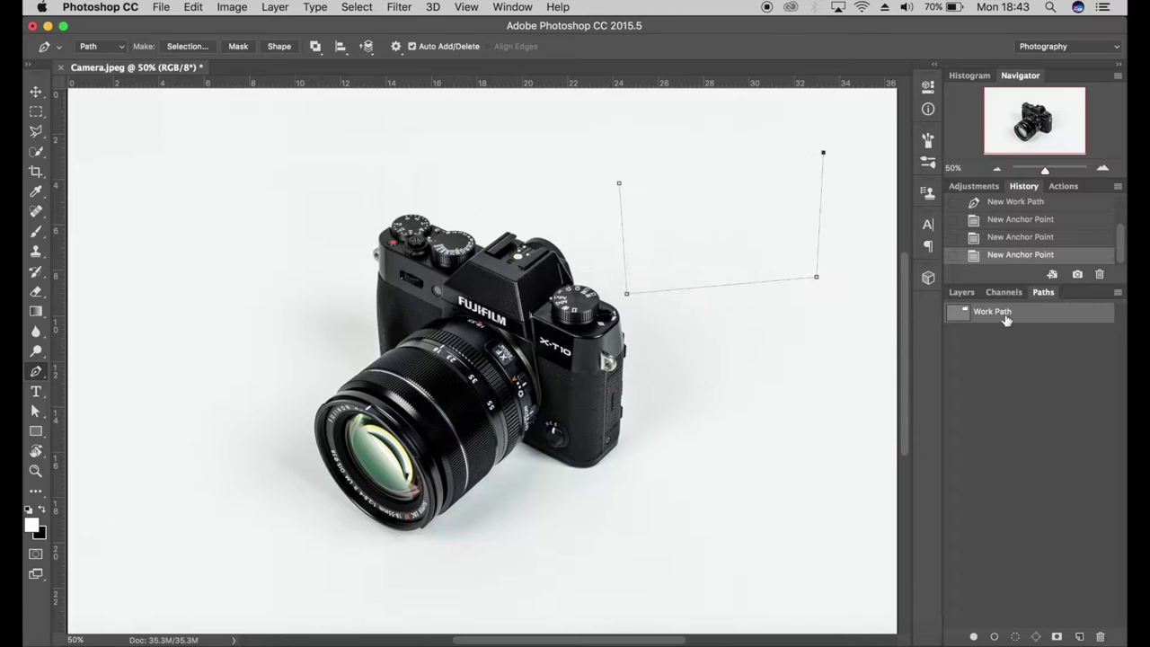
# Step: Save the work path under the name Path 1
pyautogui.doubleClick(992, 312)
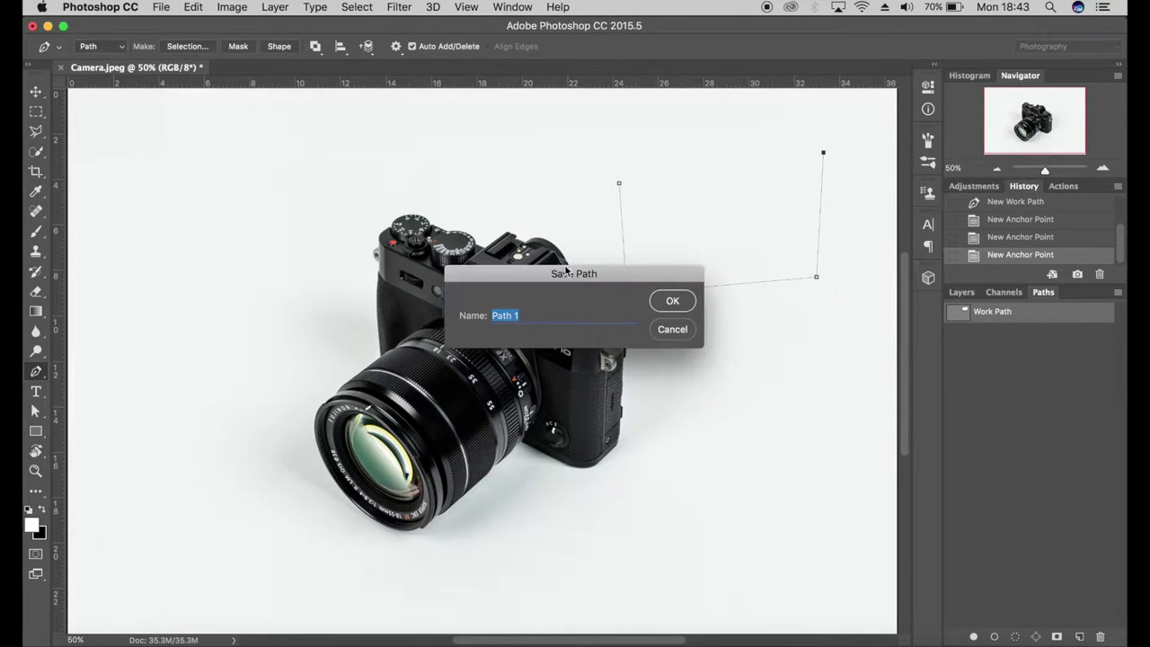
pyautogui.click(674, 302)
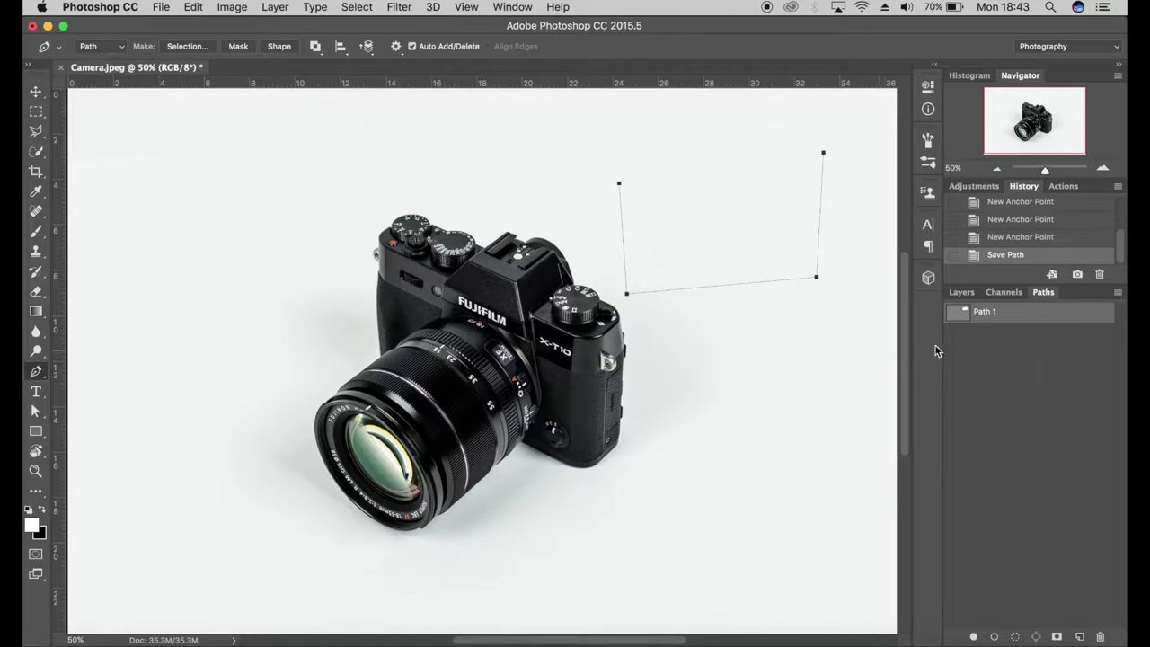
# Step: Delete the saved path, and try creating a new empty path and deleting it as well
pyautogui.moveTo(1011, 316); pyautogui.dragTo(1099, 634)
pyautogui.click(1079, 634)
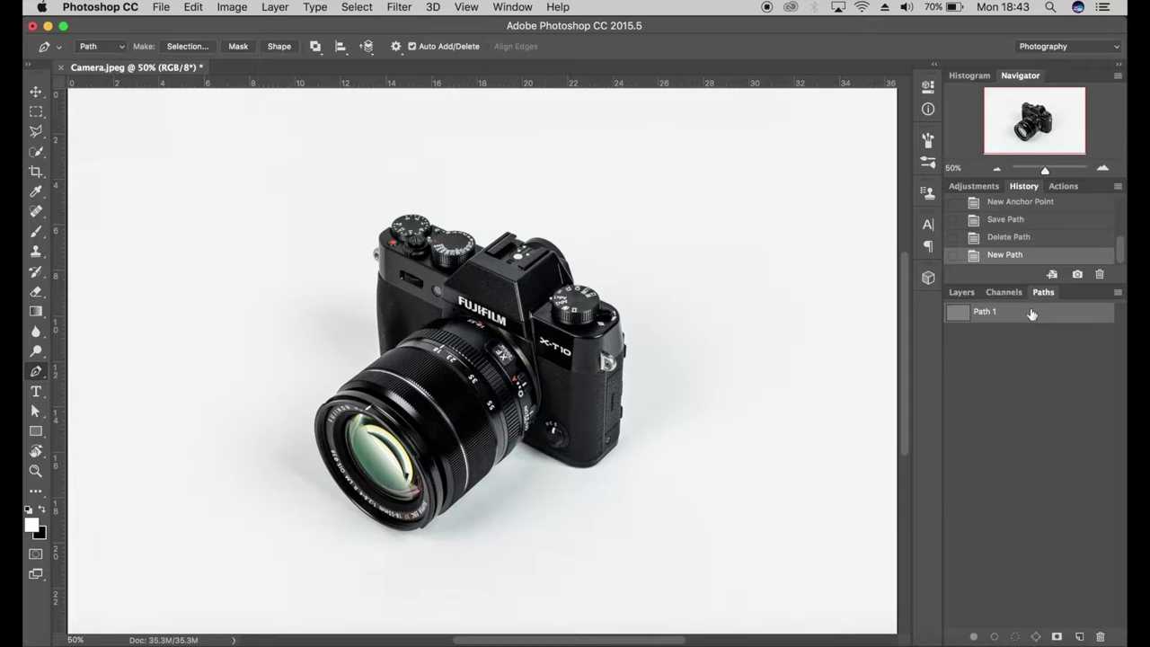
pyautogui.moveTo(1032, 314); pyautogui.dragTo(1099, 636)
# Step: Draw a closed polygonal work path in the background beside the viewfinder and deselect it
pyautogui.click(665, 175)
pyautogui.click(592, 203)
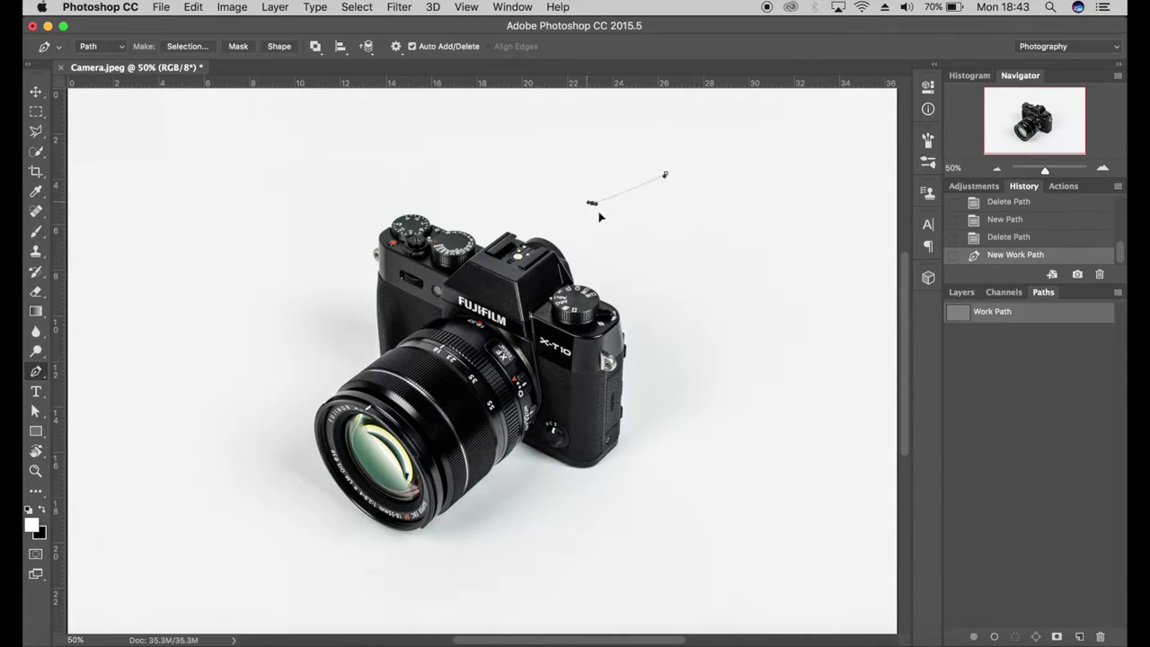
pyautogui.click(713, 309)
pyautogui.click(813, 238)
pyautogui.click(786, 148)
pyautogui.click(666, 171)
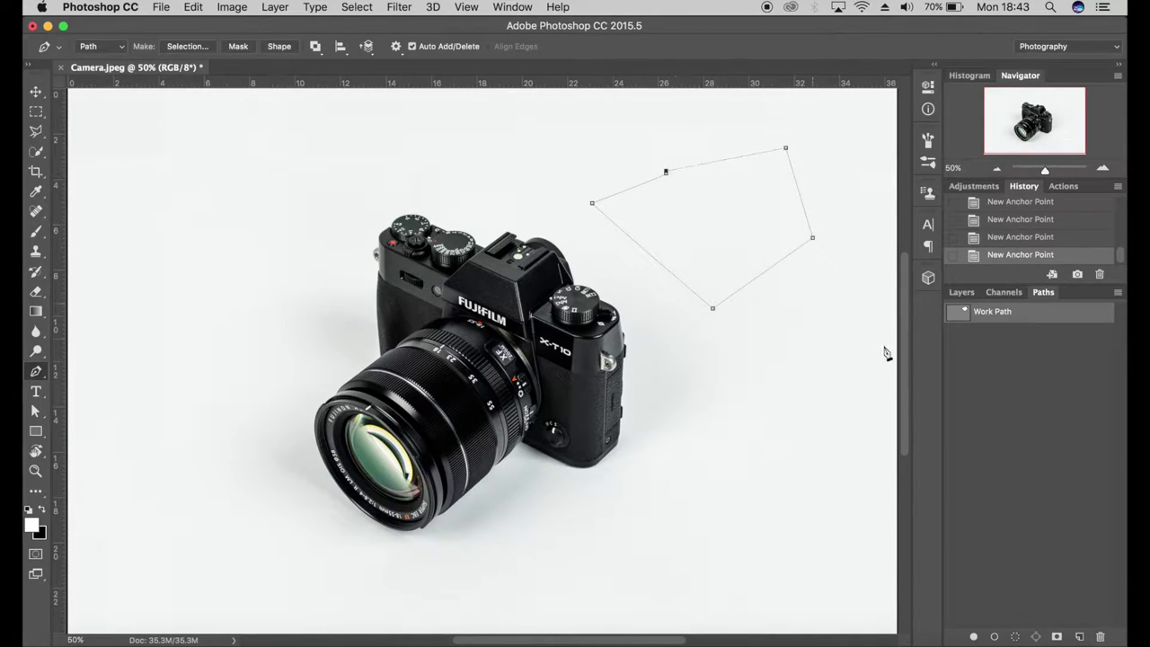
pyautogui.click(1004, 241)
pyautogui.click(666, 172)
pyautogui.click(1021, 390)
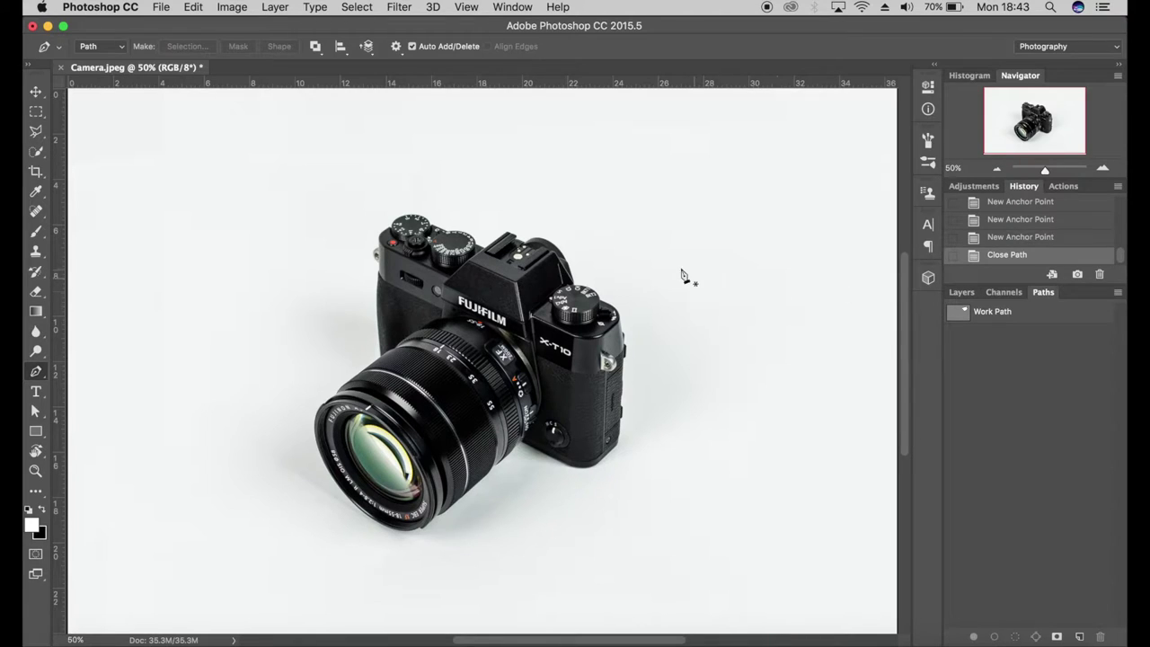
# Step: Draw a new closed four-sided path in the background on the grip side, overwriting the deselected work path
pyautogui.click(176, 181)
pyautogui.click(119, 316)
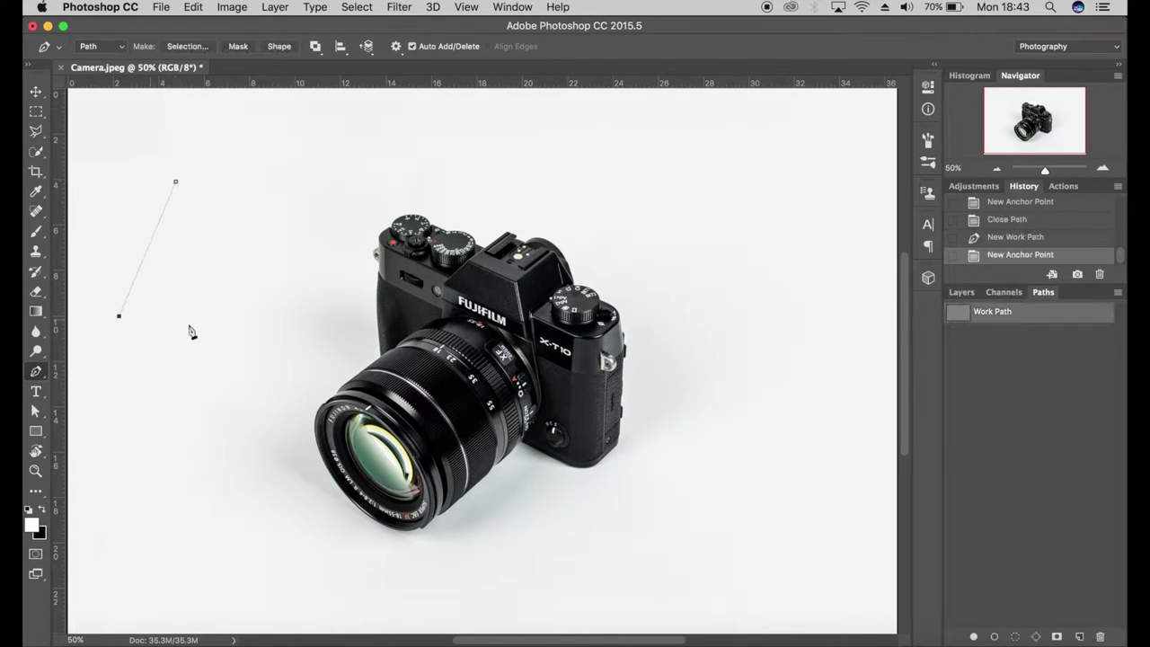
pyautogui.click(247, 340)
pyautogui.click(296, 203)
pyautogui.click(176, 182)
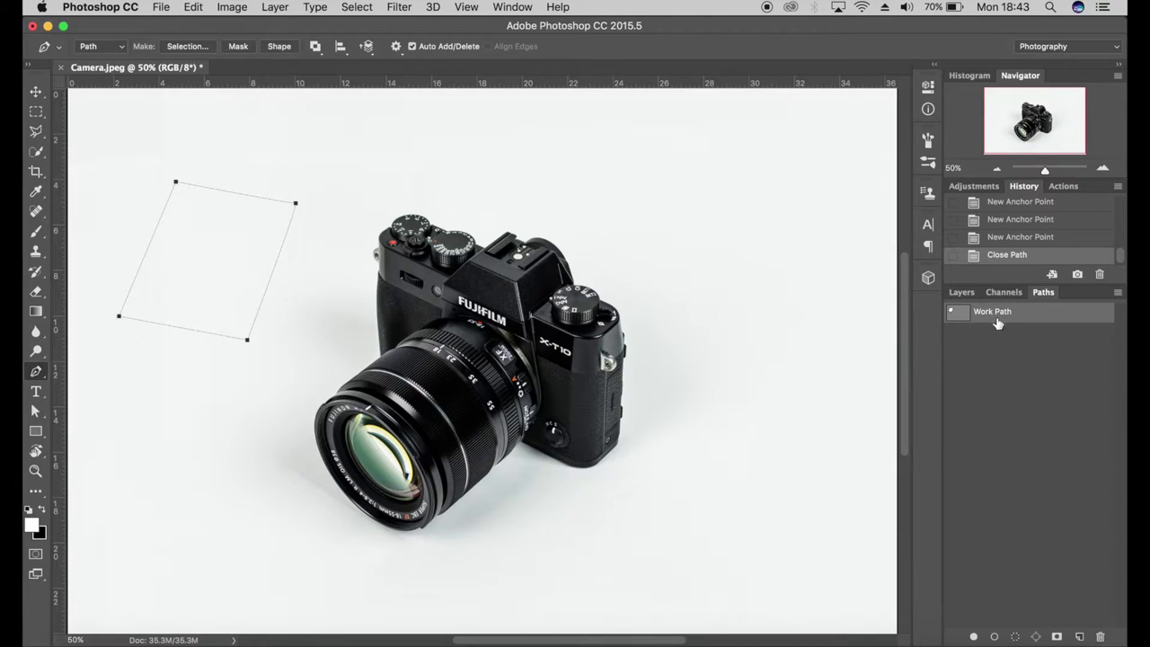
# Step: Save the four-sided work path as a permanent path, undo that save in the history, and delete the path
pyautogui.moveTo(998, 322); pyautogui.dragTo(1079, 637)
pyautogui.click(1100, 274)
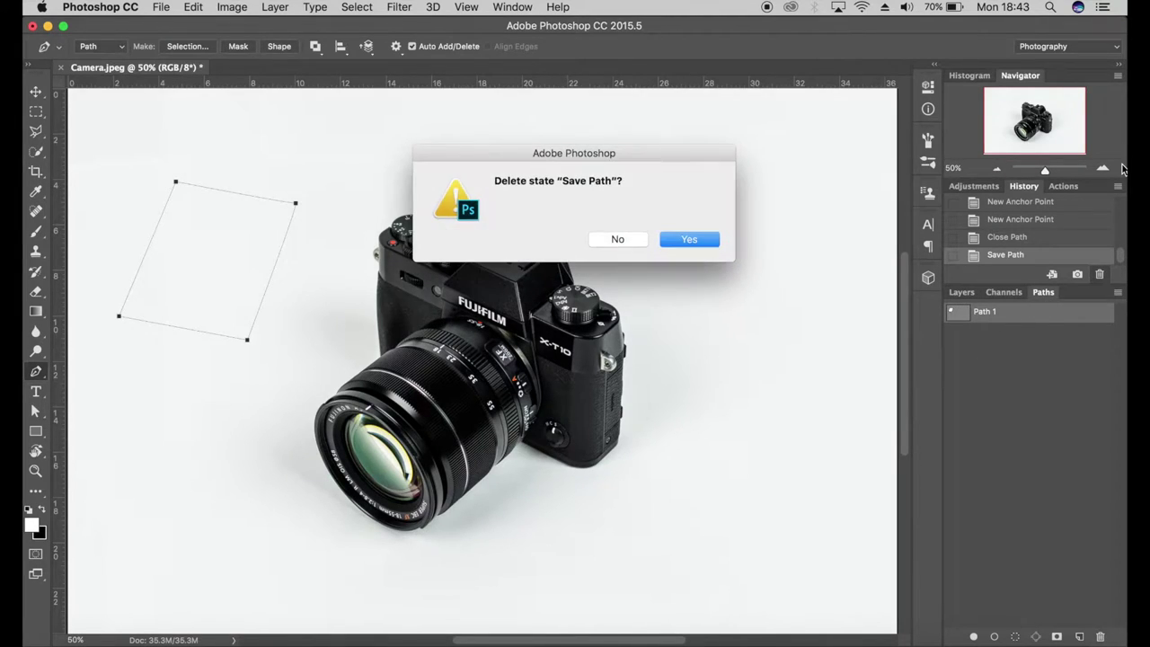
pyautogui.click(689, 239)
pyautogui.moveTo(1042, 311); pyautogui.dragTo(1100, 636)
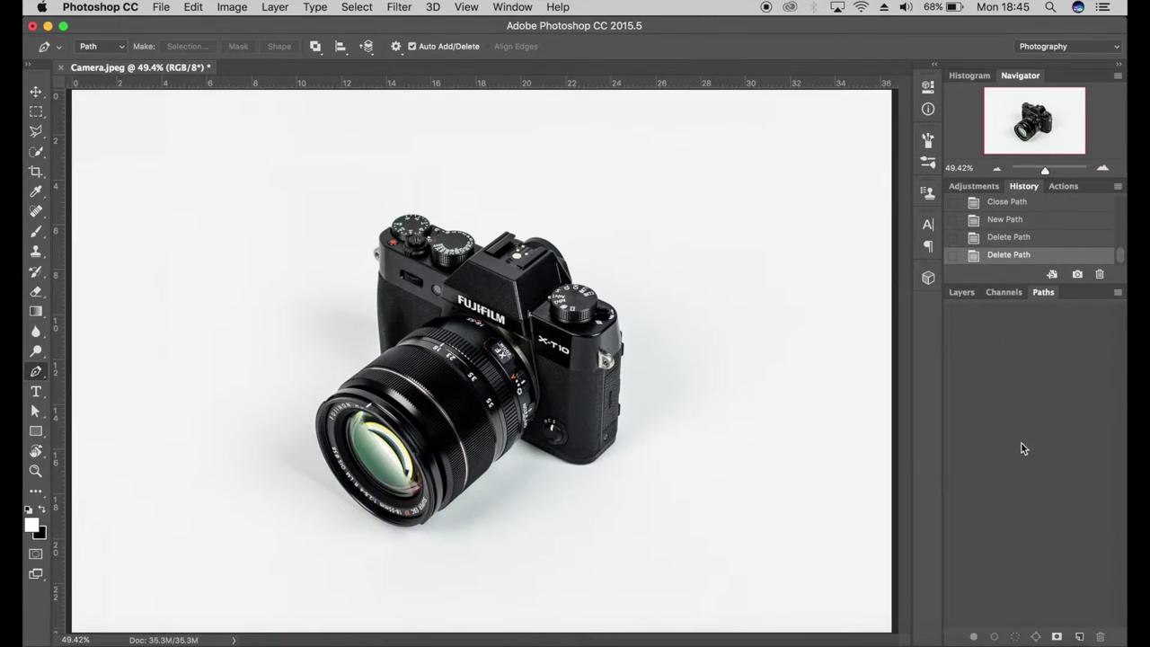
# Step: Create a new empty path and place its first anchor point where the grip's outer edge meets the lens barrel
pyautogui.click(1081, 637)
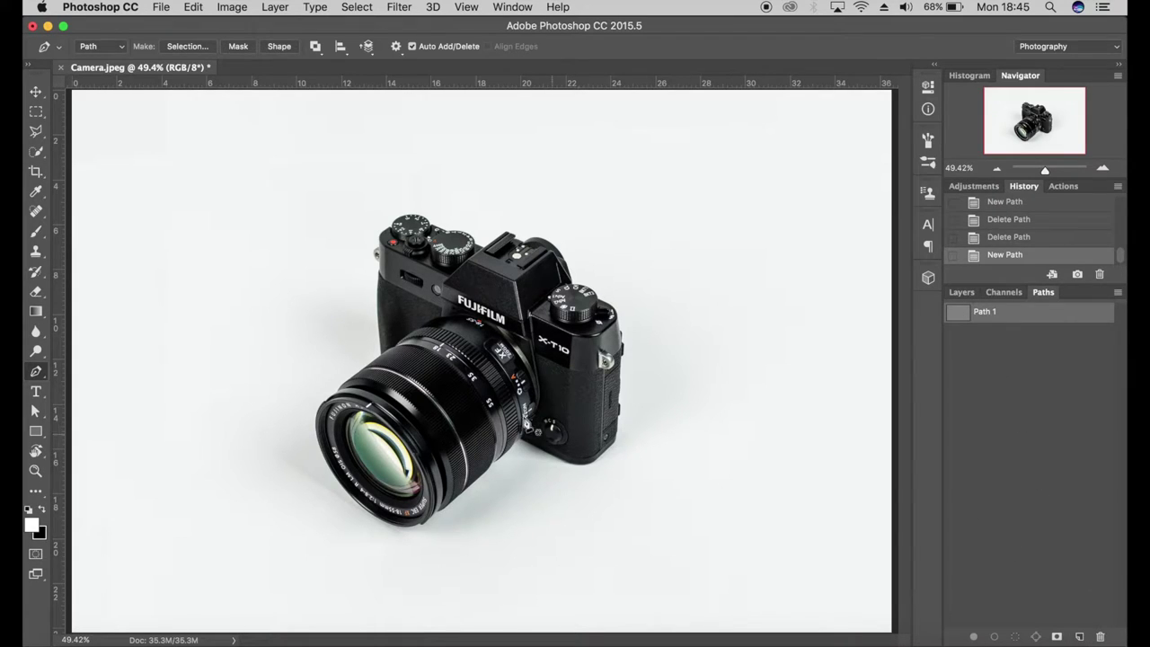
pyautogui.press('super+plus')
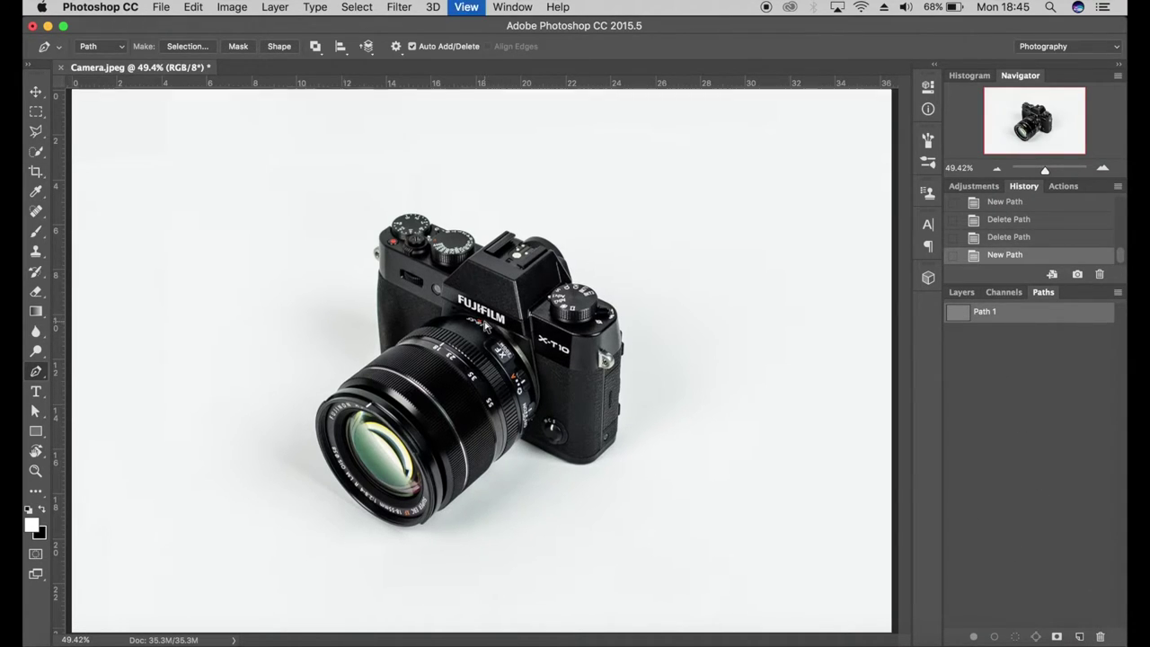
pyautogui.moveTo(443, 234); pyautogui.dragTo(547, 364)
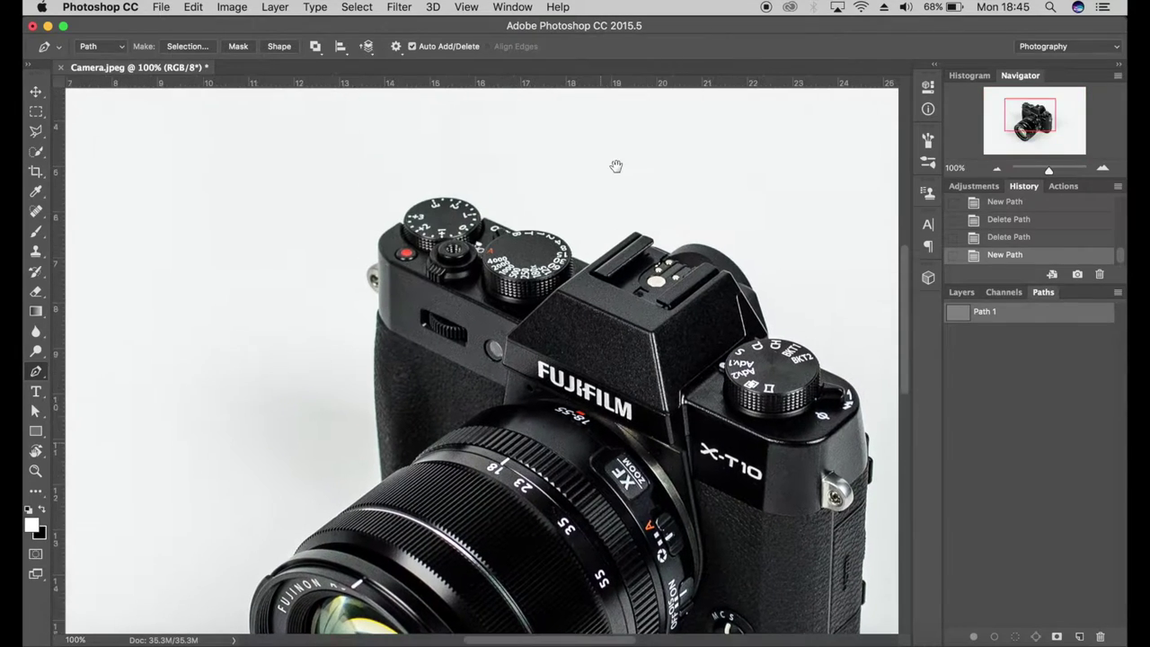
pyautogui.moveTo(617, 167); pyautogui.dragTo(620, 175)
pyautogui.press('super+plus')
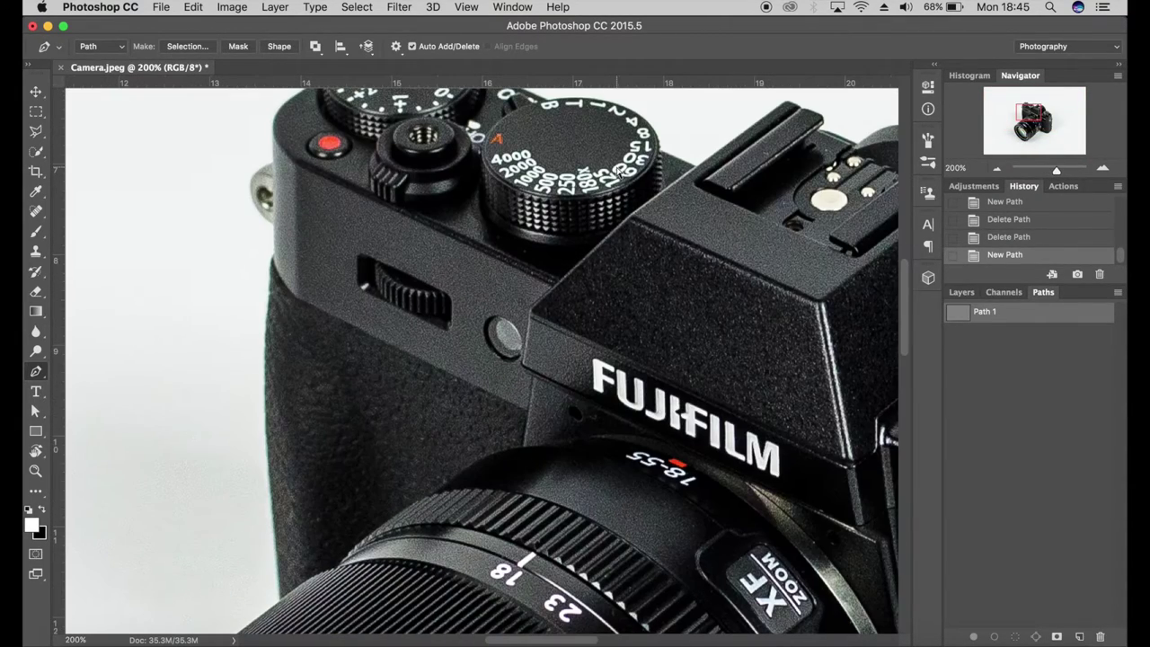
pyautogui.moveTo(400, 420); pyautogui.dragTo(529, 265)
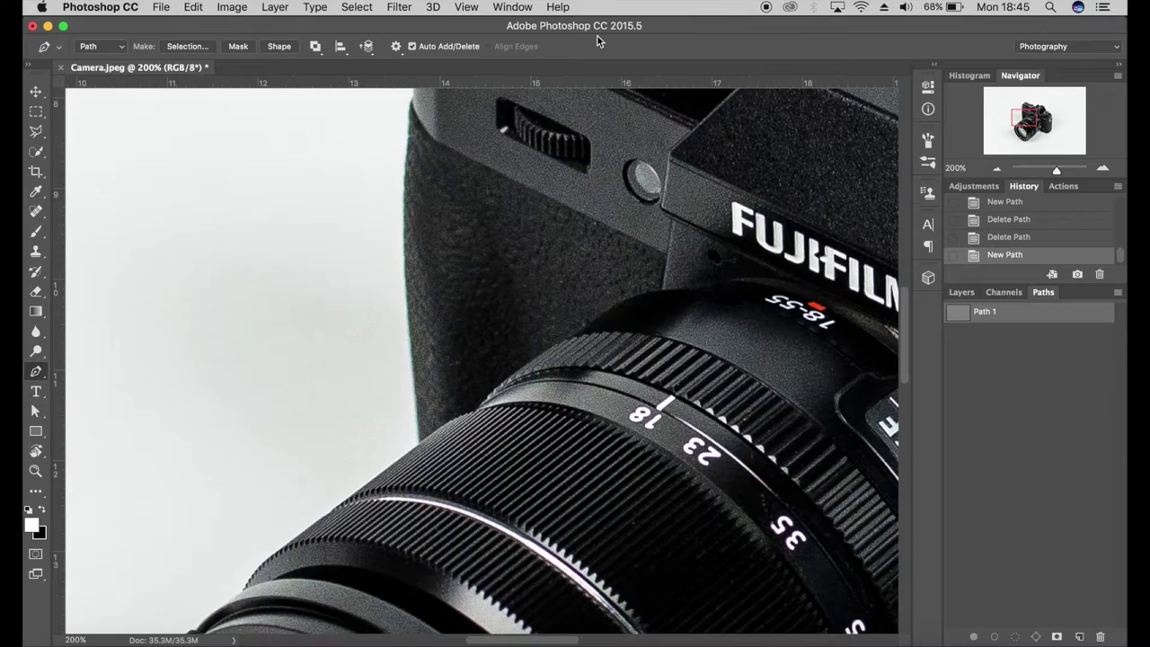
pyautogui.press('super+plus')
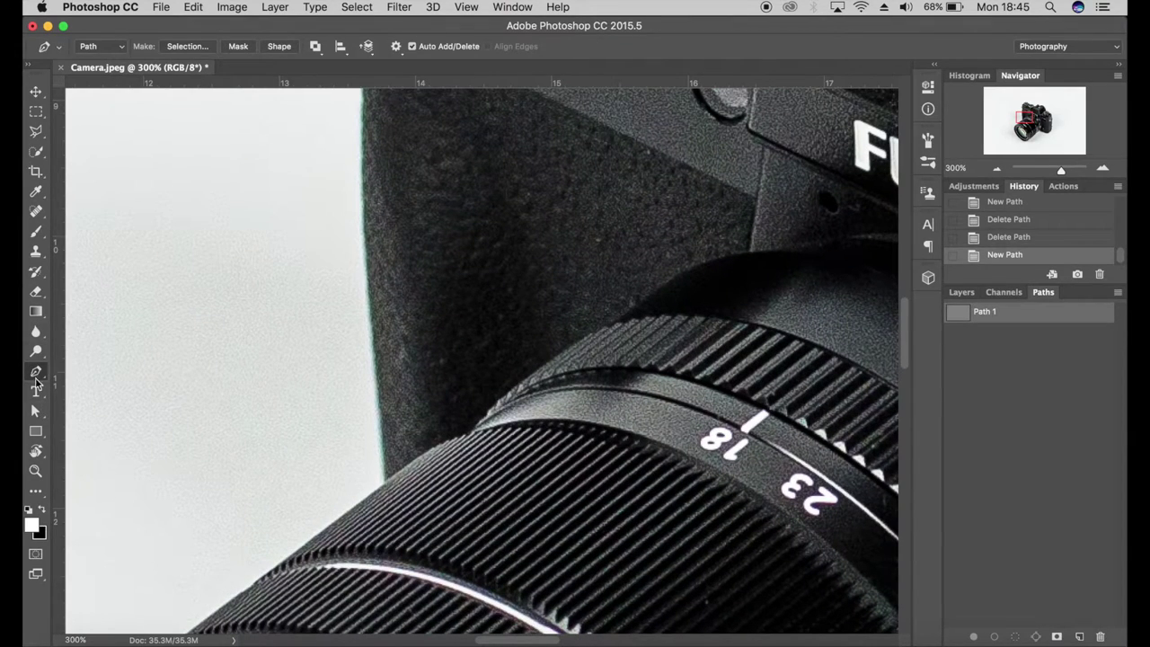
pyautogui.click(387, 485)
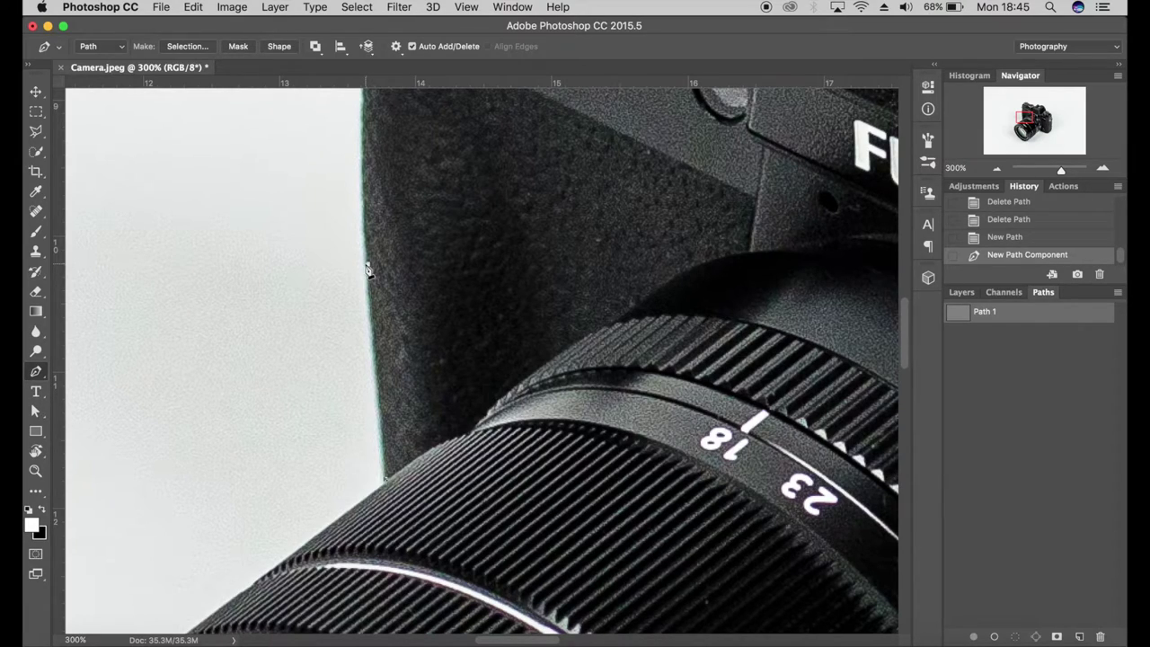
# Step: Continue the path with curved anchor points up the grip's outer edge to where the leather meets the top plate
pyautogui.click(364, 200)
pyautogui.moveTo(401, 233); pyautogui.dragTo(410, 456)
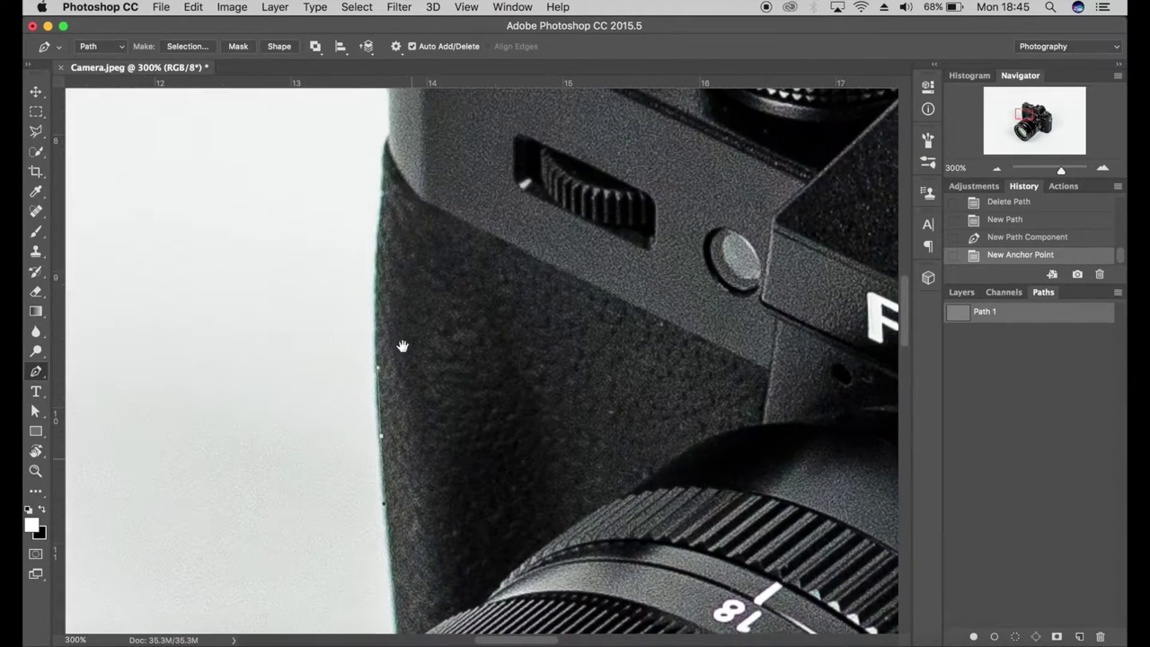
pyautogui.click(382, 199)
pyautogui.moveTo(382, 200); pyautogui.dragTo(369, 364)
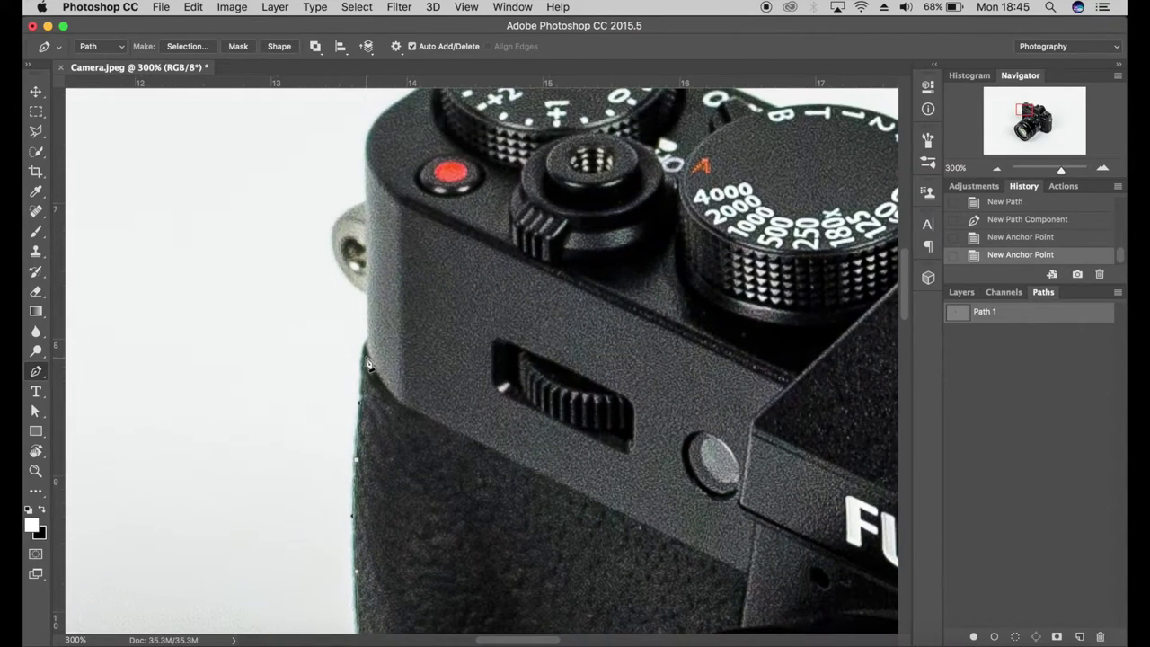
pyautogui.click(364, 341)
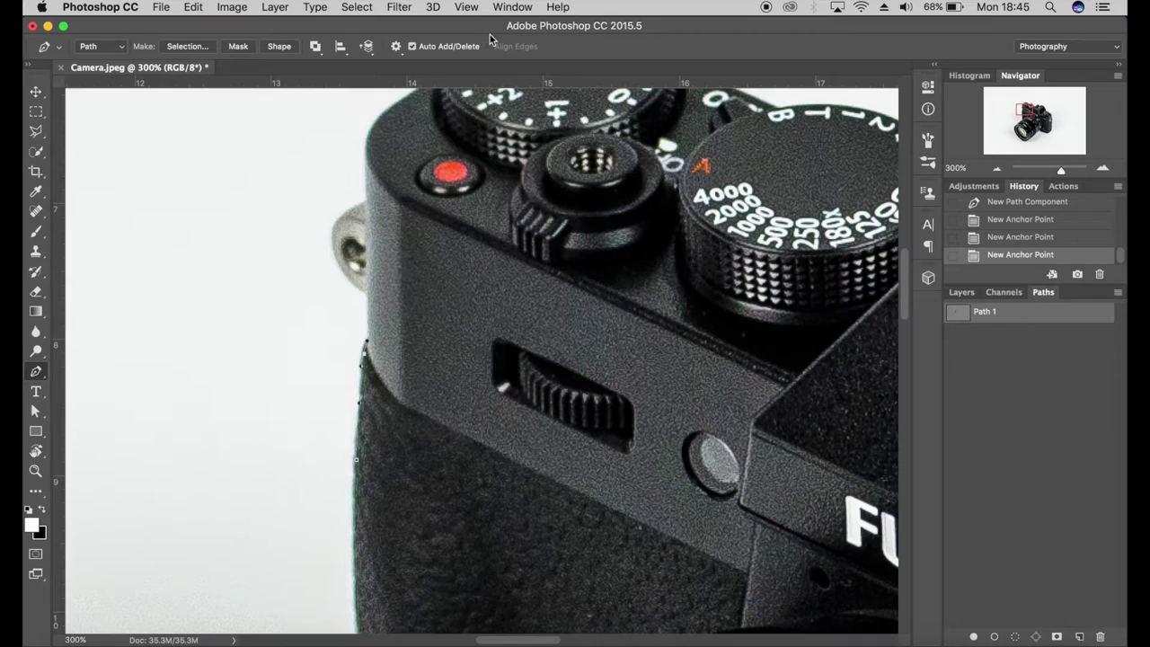
# Step: Extend the path along the body edge and around the outside of the metal strap lug beside the grip
pyautogui.press('super+equal')
pyautogui.press('super+equal')
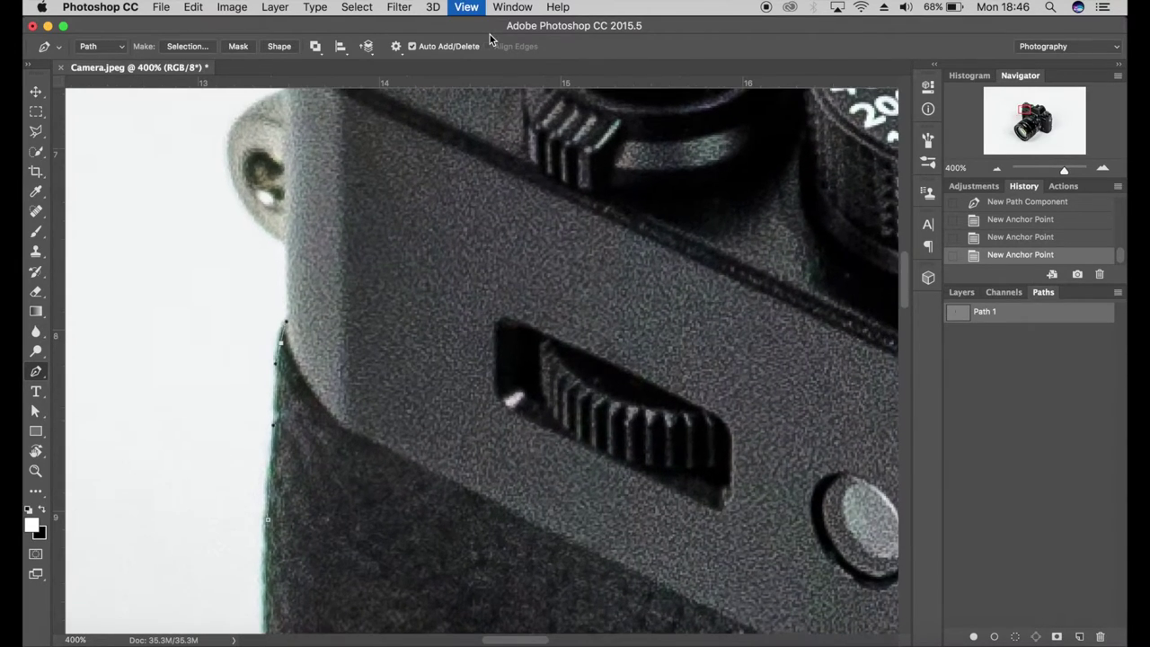
pyautogui.moveTo(331, 291); pyautogui.dragTo(442, 447)
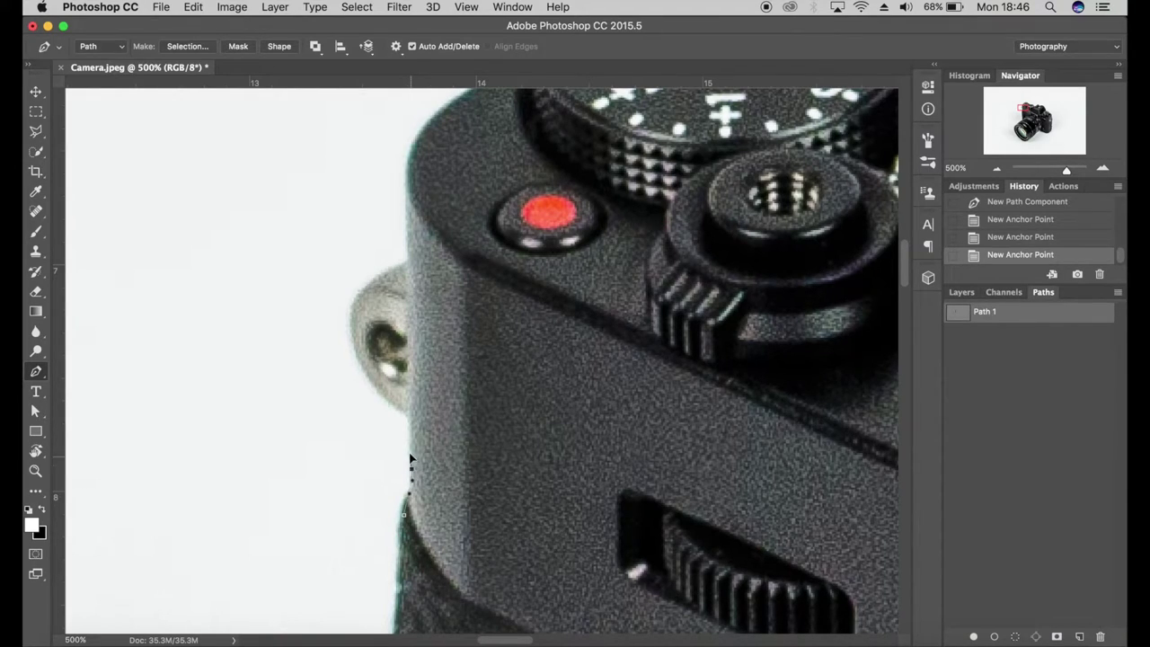
pyautogui.click(411, 466)
pyautogui.moveTo(406, 424); pyautogui.dragTo(392, 393)
pyautogui.moveTo(352, 339); pyautogui.dragTo(347, 306)
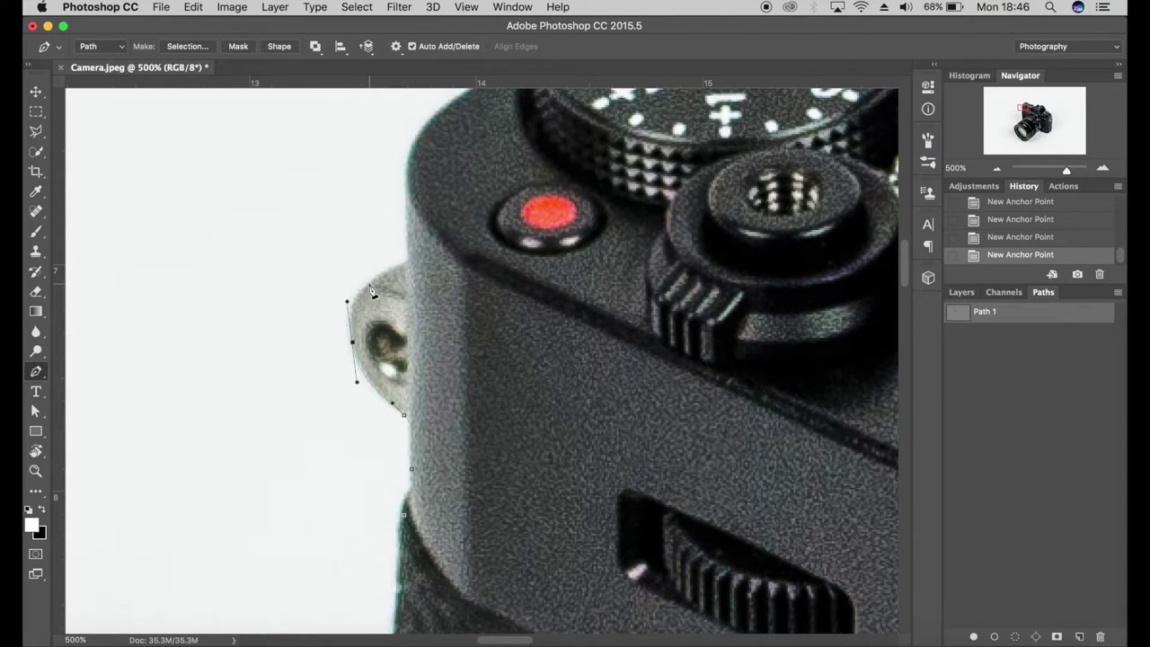
pyautogui.click(369, 285)
pyautogui.moveTo(372, 291); pyautogui.dragTo(385, 276)
pyautogui.moveTo(404, 267); pyautogui.dragTo(409, 241)
# Step: Continue the path with curved anchor points around the top plate's outer corner and onto the exposure compensation dial's rim
pyautogui.scroll(5, 409, 241)
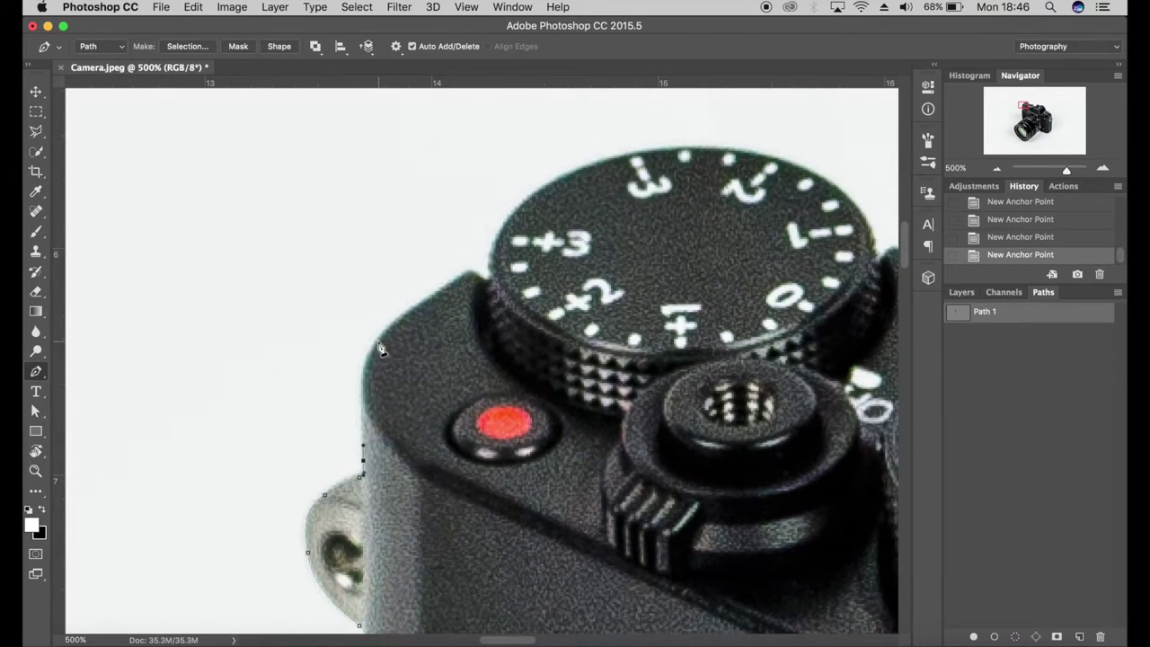
pyautogui.moveTo(379, 342); pyautogui.dragTo(493, 282)
pyautogui.moveTo(535, 196); pyautogui.dragTo(573, 177)
# Step: Trace the upper rim of the exposure compensation dial until it meets the top plate edge behind it
pyautogui.scroll(3, 575, 177)
pyautogui.hscroll(6, 540, 224)
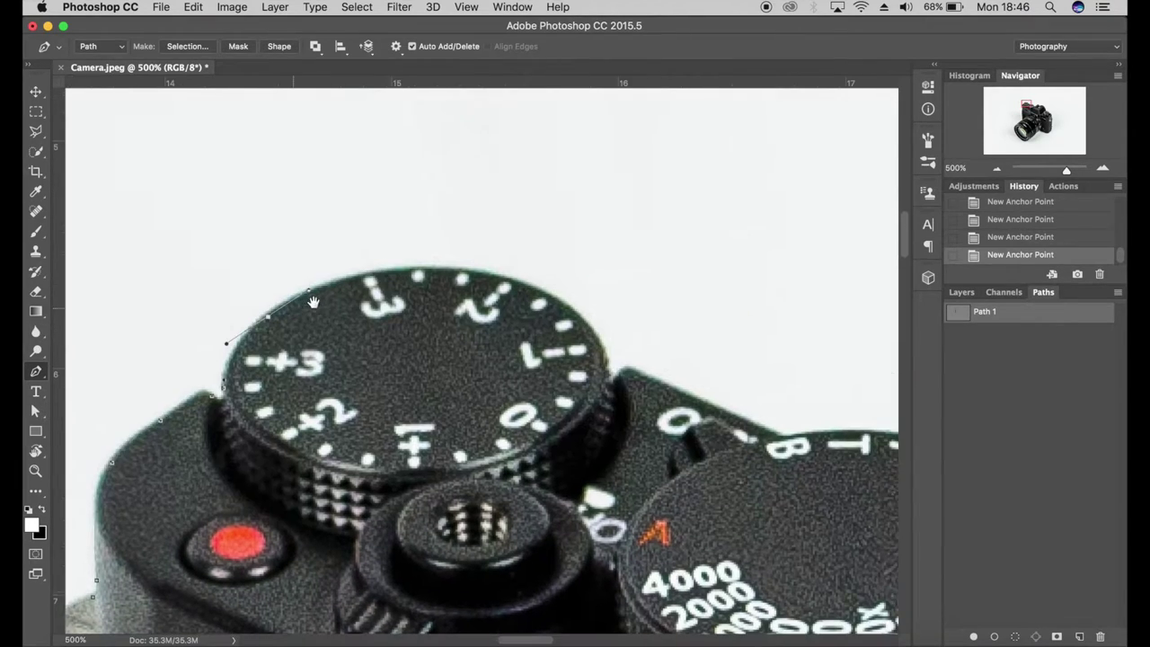
pyautogui.click(413, 274)
pyautogui.click(473, 265)
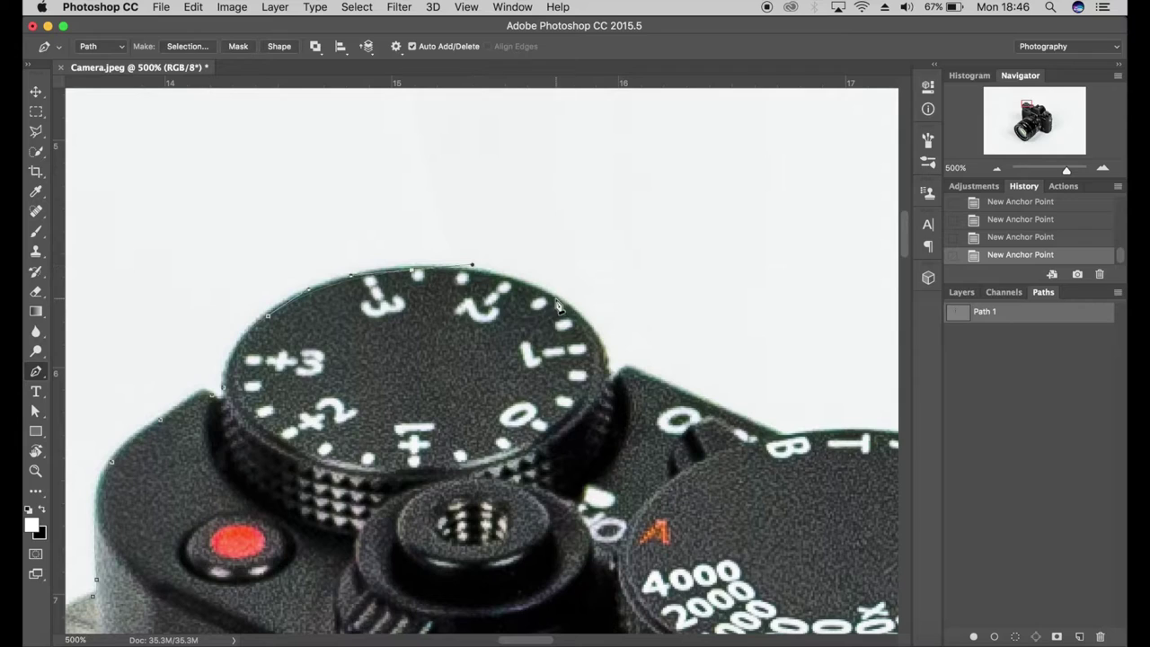
pyautogui.moveTo(560, 301); pyautogui.dragTo(583, 329)
pyautogui.moveTo(584, 316); pyautogui.dragTo(450, 229)
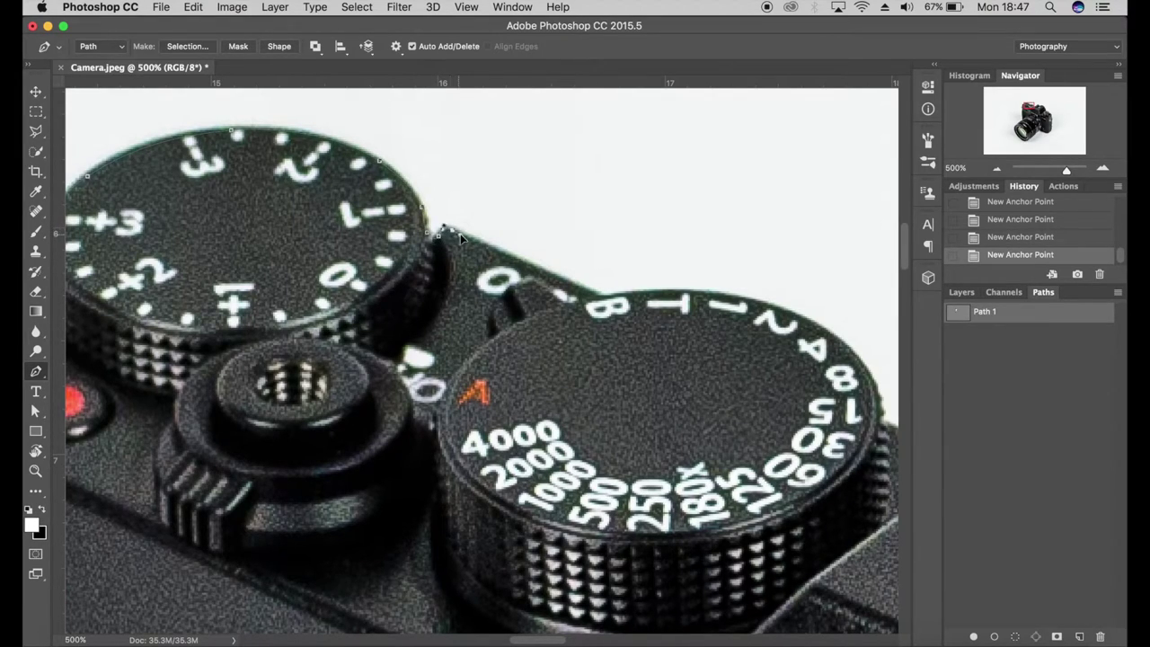
# Step: Extend the path along the top plate edge between the two dials and onto the shutter speed dial's rim
pyautogui.moveTo(536, 268); pyautogui.dragTo(404, 185)
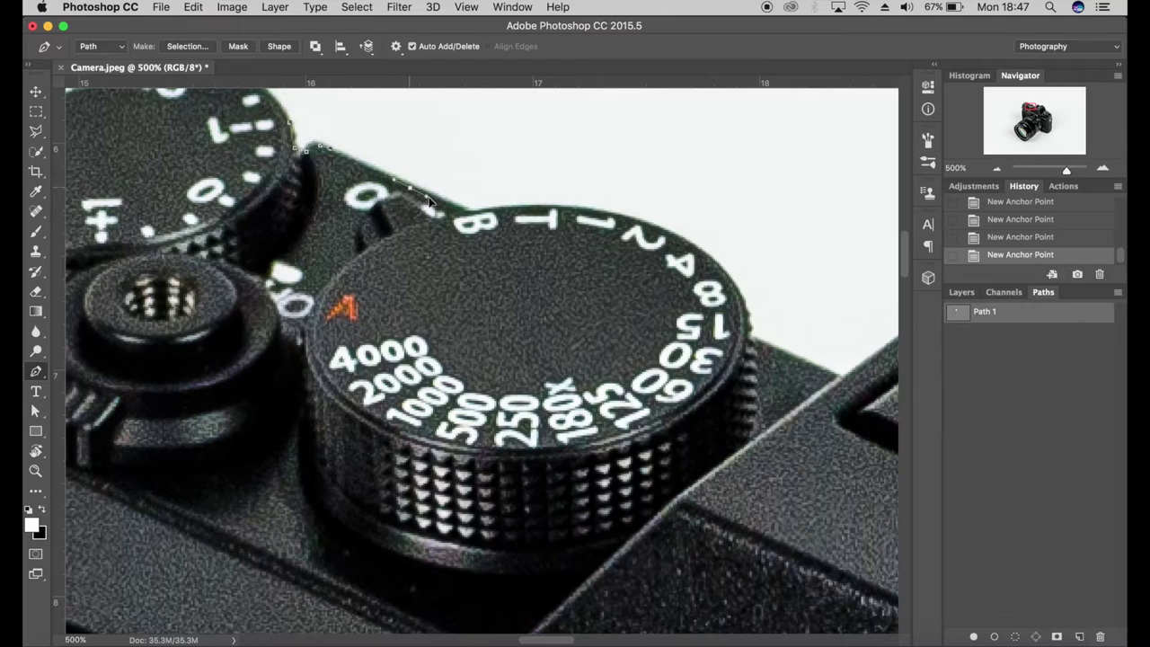
pyautogui.click(422, 192)
pyautogui.moveTo(539, 204); pyautogui.dragTo(400, 198)
pyautogui.moveTo(485, 209); pyautogui.dragTo(490, 209)
pyautogui.keyDown('alt'); pyautogui.click(485, 209); pyautogui.keyUp('alt')
pyautogui.click(488, 211)
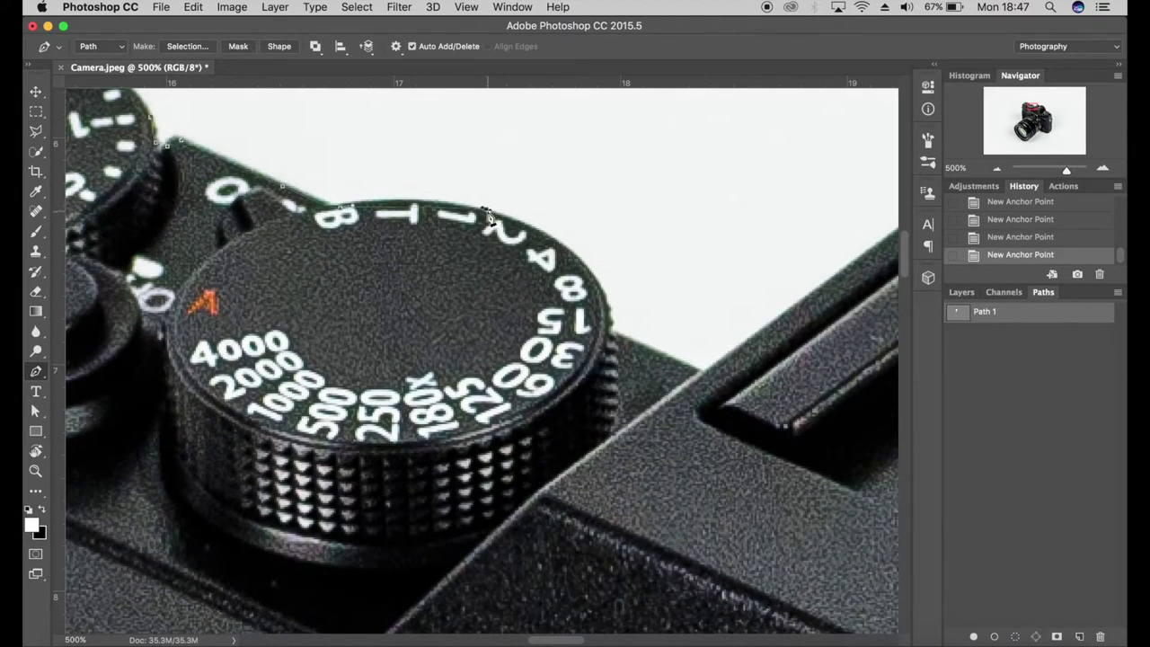
pyautogui.press('super+z')
pyautogui.press('super+z')
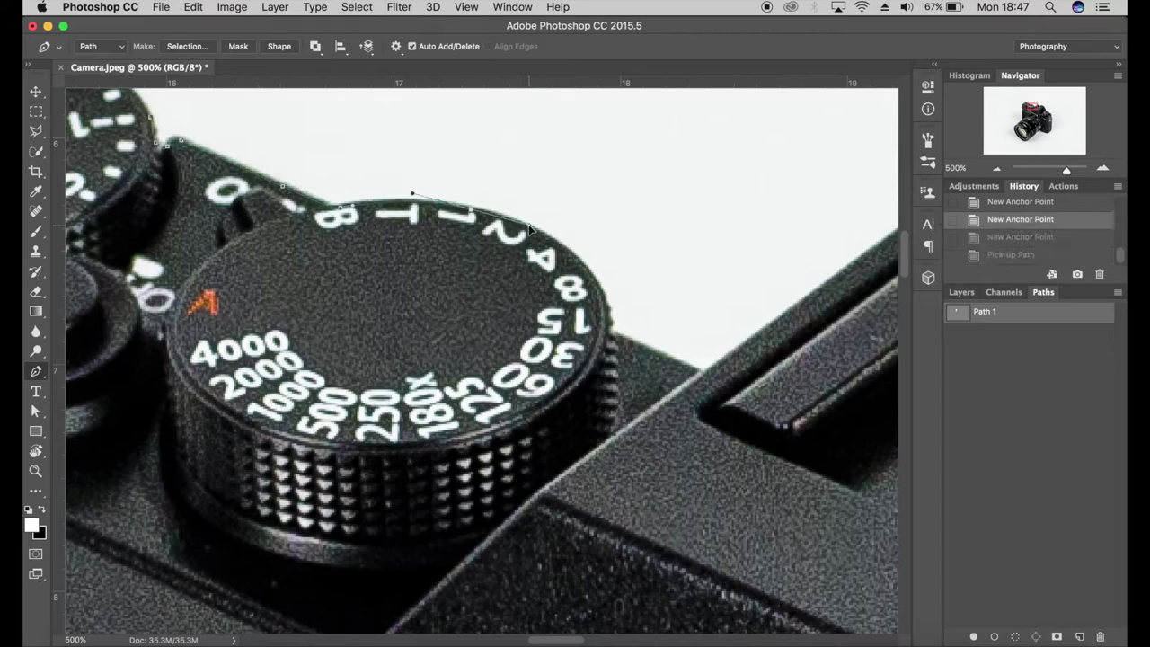
# Step: Trace the rest of the shutter speed dial's rim and the top plate edge up to the viewfinder hump
pyautogui.click(530, 224)
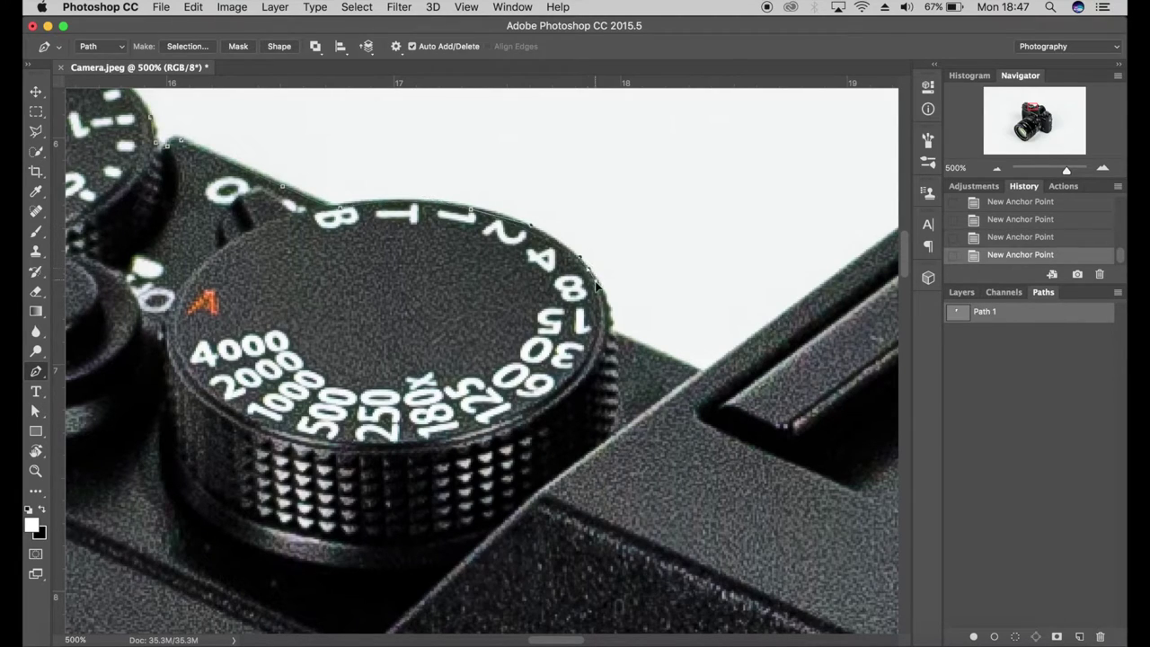
pyautogui.scroll(-3, 430, 171)
pyautogui.hscroll(3, 429, 171)
pyautogui.scroll(-2, 430, 171)
pyautogui.hscroll(3, 429, 171)
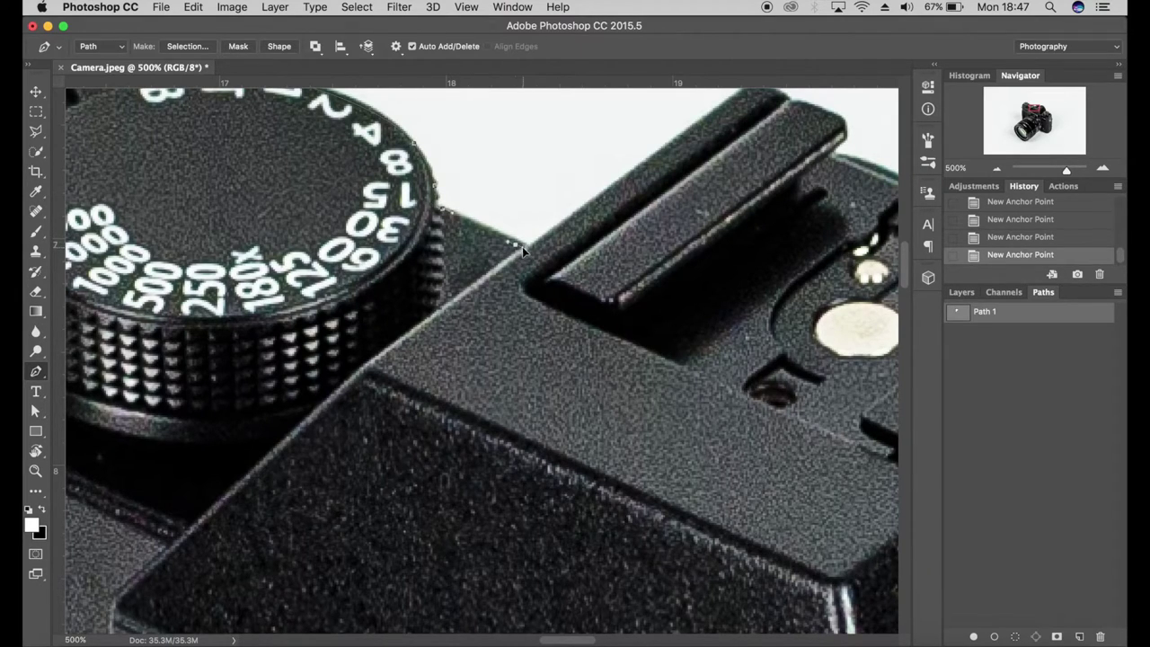
# Step: Run the path up the outer edge of the hot shoe's first rail and around its far end
pyautogui.press('super+plus')
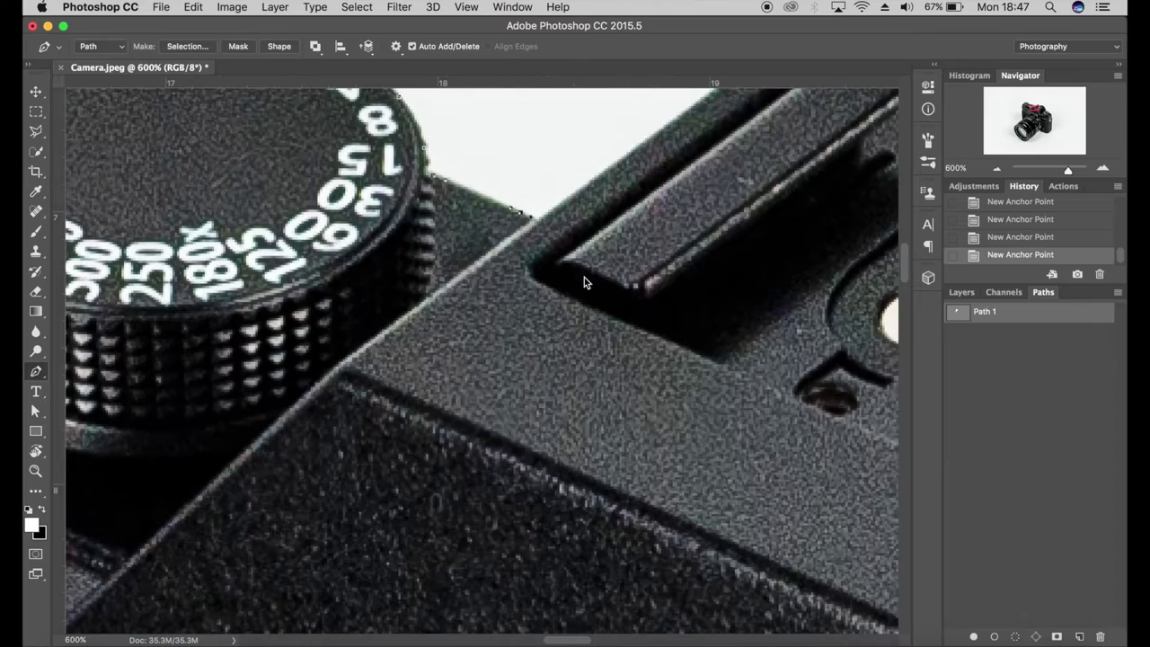
pyautogui.click(557, 208)
pyautogui.scroll(5, 576, 207)
pyautogui.hscroll(5, 575, 206)
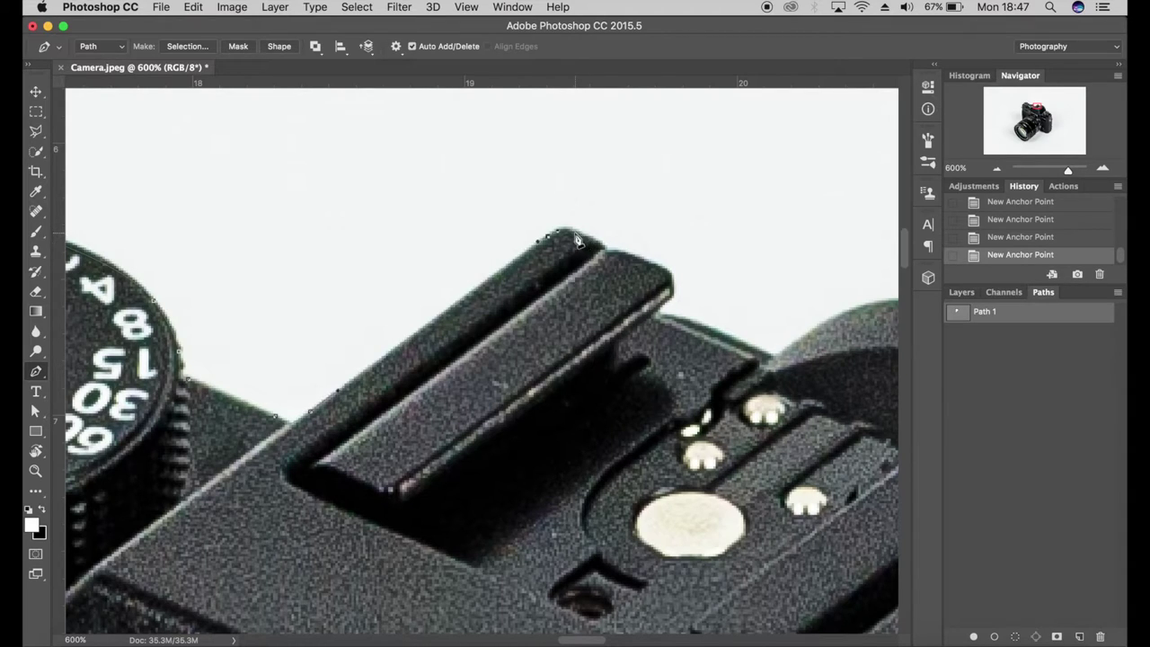
pyautogui.moveTo(582, 241); pyautogui.dragTo(510, 193)
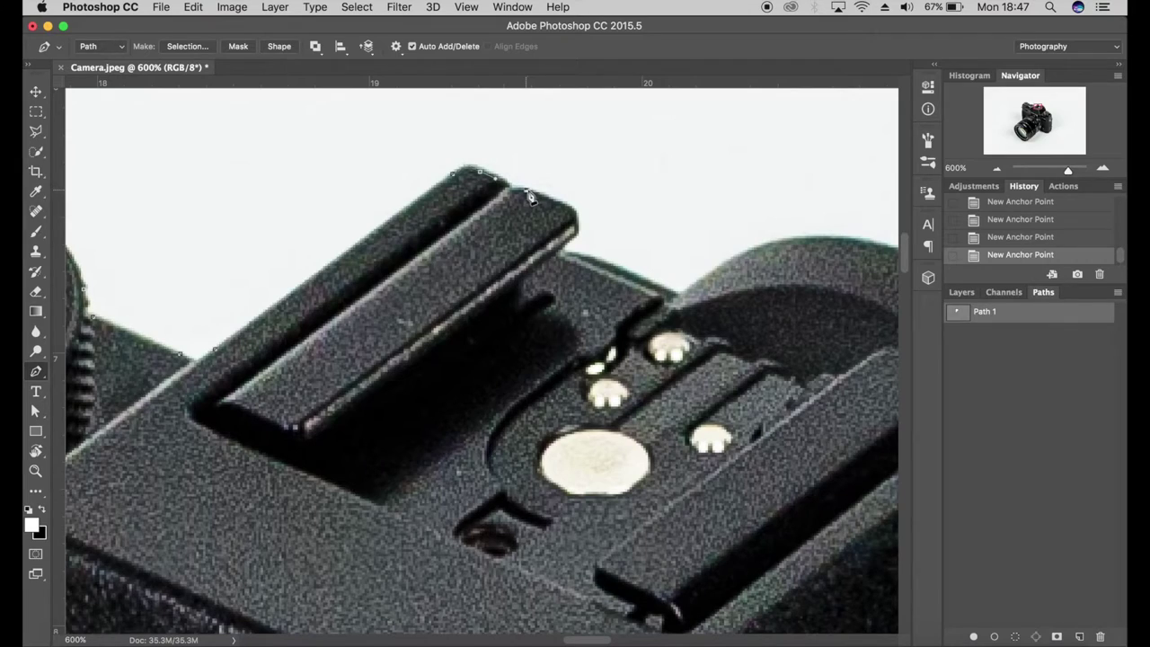
# Step: Redo the last anchor point and trace around the raised inner rail and along the hot shoe's back edge
pyautogui.press('super+z')
pyautogui.moveTo(521, 193); pyautogui.dragTo(528, 192)
pyautogui.moveTo(599, 246); pyautogui.dragTo(410, 167)
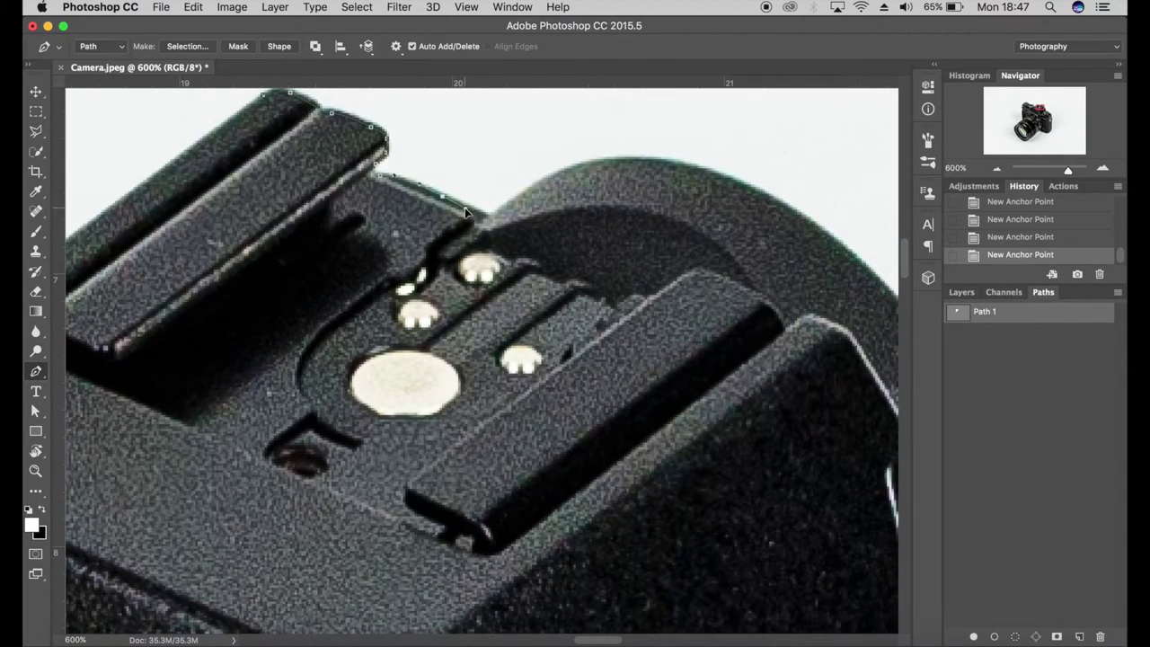
# Step: Continue the path through the notch behind the hot shoe and onto the start of the rounded housing's arc
pyautogui.click(484, 216)
pyautogui.click(502, 205)
pyautogui.click(549, 172)
pyautogui.click(610, 159)
pyautogui.moveTo(586, 173); pyautogui.dragTo(357, 213)
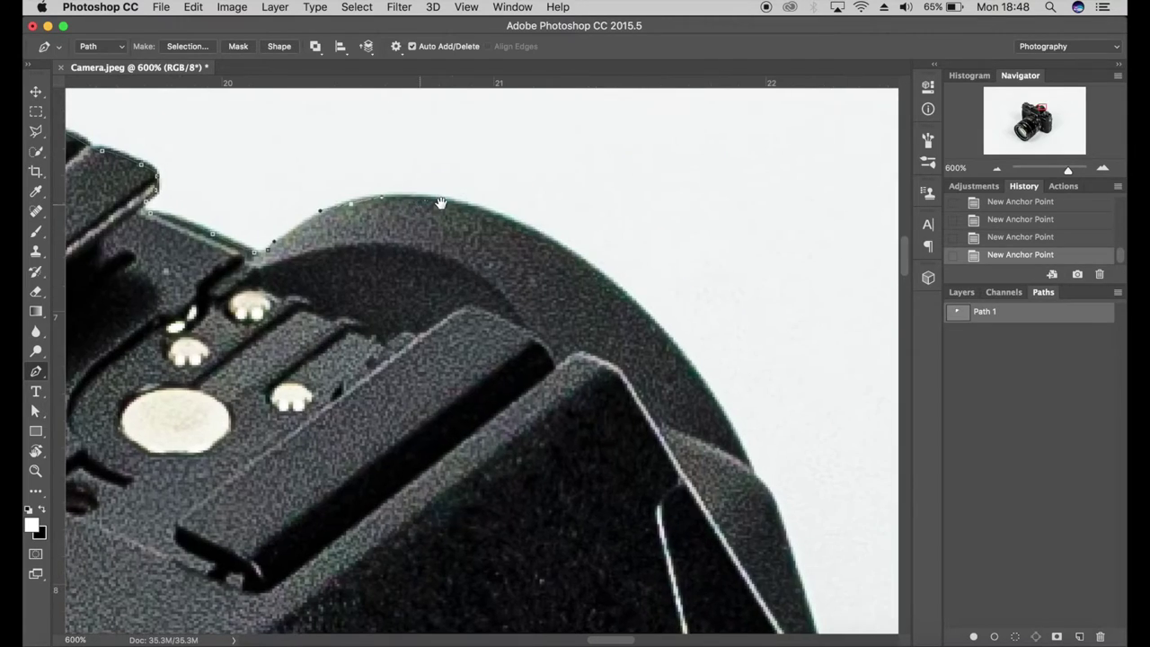
# Step: Trace the long outer arc of the rounded housing down toward its angular corner
pyautogui.moveTo(487, 211); pyautogui.dragTo(526, 226)
pyautogui.click(529, 229)
pyautogui.scroll(-5, 455, 174)
pyautogui.hscroll(5, 455, 174)
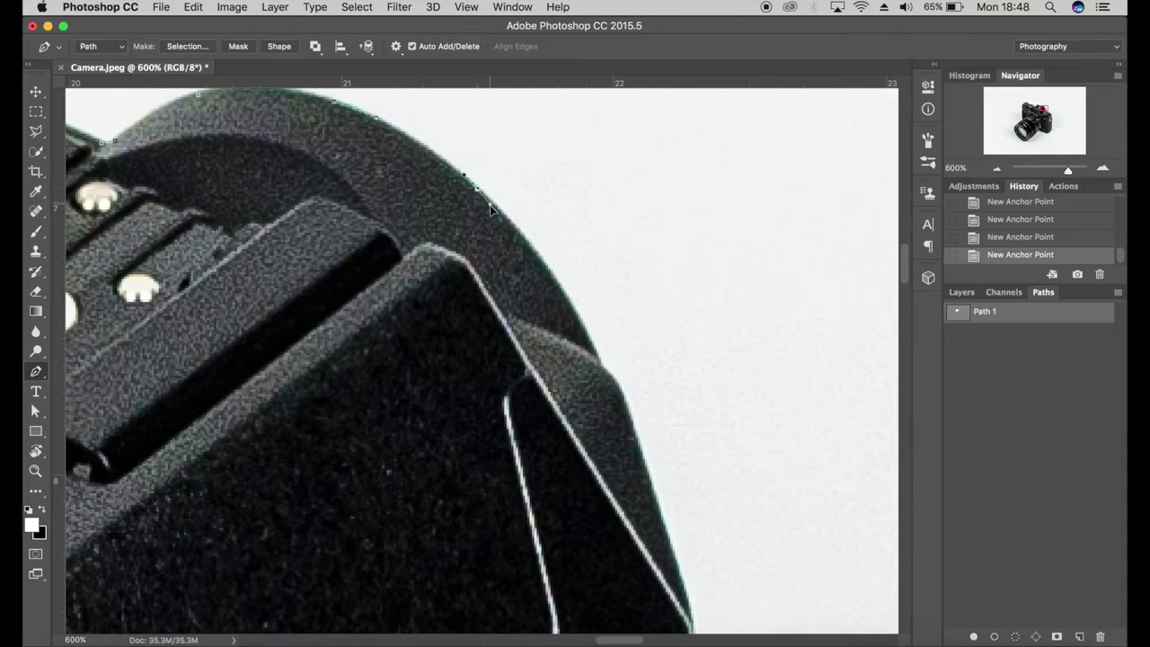
pyautogui.moveTo(490, 205); pyautogui.dragTo(507, 222)
pyautogui.moveTo(566, 298); pyautogui.dragTo(581, 329)
# Step: Extend the path around the housing's corner and down its straight side to the drive dial marked CH
pyautogui.scroll(-5, 580, 329)
pyautogui.hscroll(2, 566, 270)
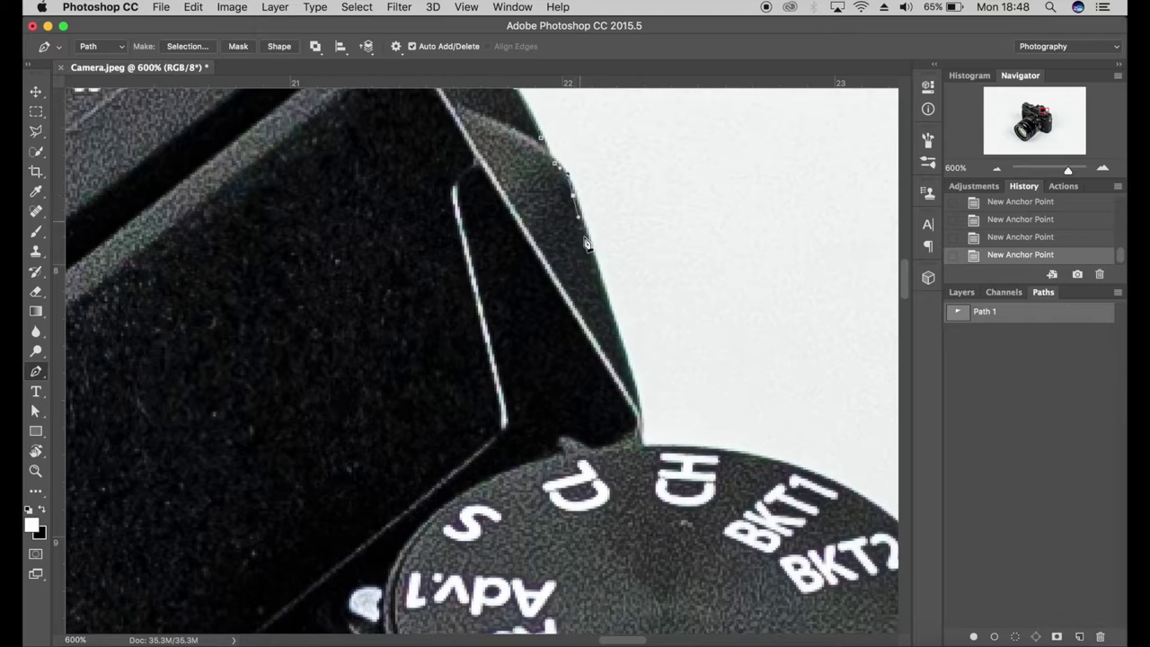
pyautogui.moveTo(586, 241); pyautogui.dragTo(526, 157)
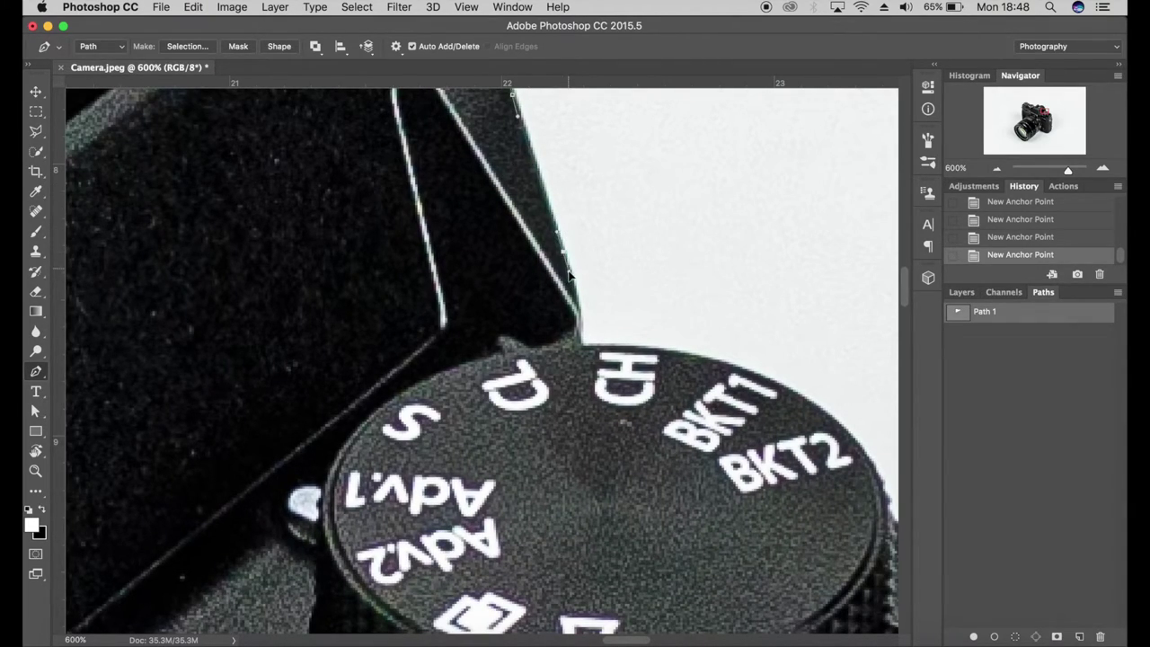
pyautogui.click(578, 343)
# Step: Trace the drive dial's outer rim with curved anchor points past the BKT1 and BKT2 markings
pyautogui.hscroll(5, 616, 354)
pyautogui.scroll(-2, 617, 353)
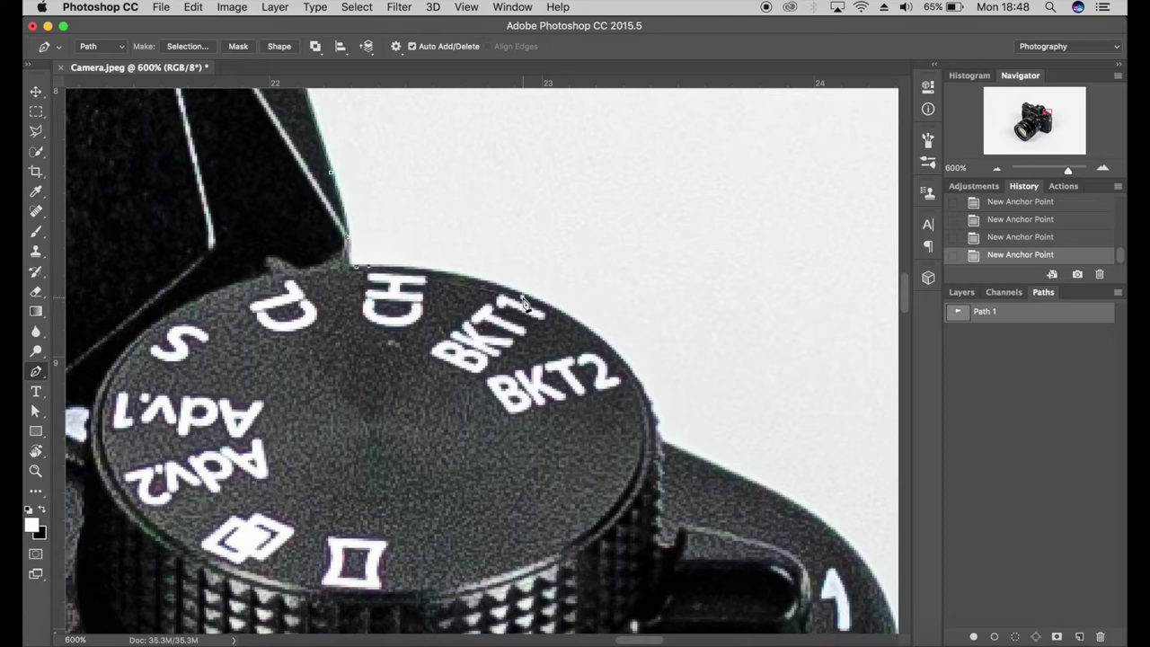
pyautogui.press('super+z')
pyautogui.moveTo(525, 295); pyautogui.dragTo(577, 324)
pyautogui.scroll(-5, 540, 269)
pyautogui.hscroll(3, 540, 269)
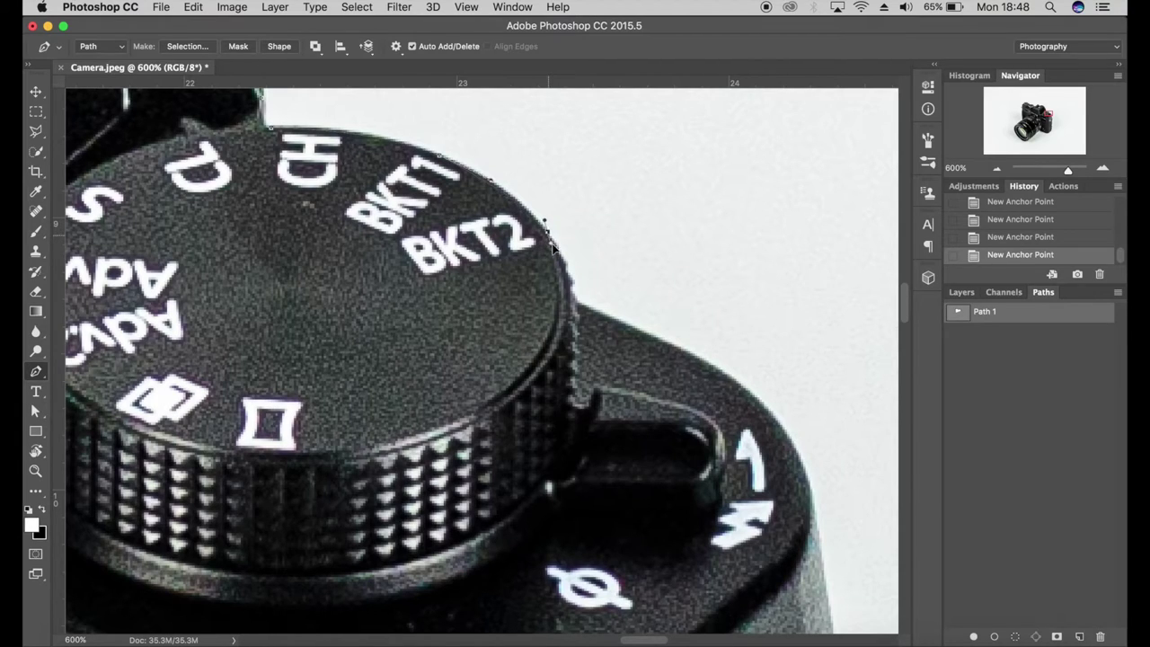
pyautogui.moveTo(552, 246); pyautogui.dragTo(568, 268)
# Step: Continue the path from the drive dial's knurled edge along the top plate's curved outer edge
pyautogui.scroll(-5, 539, 225)
pyautogui.hscroll(3, 540, 224)
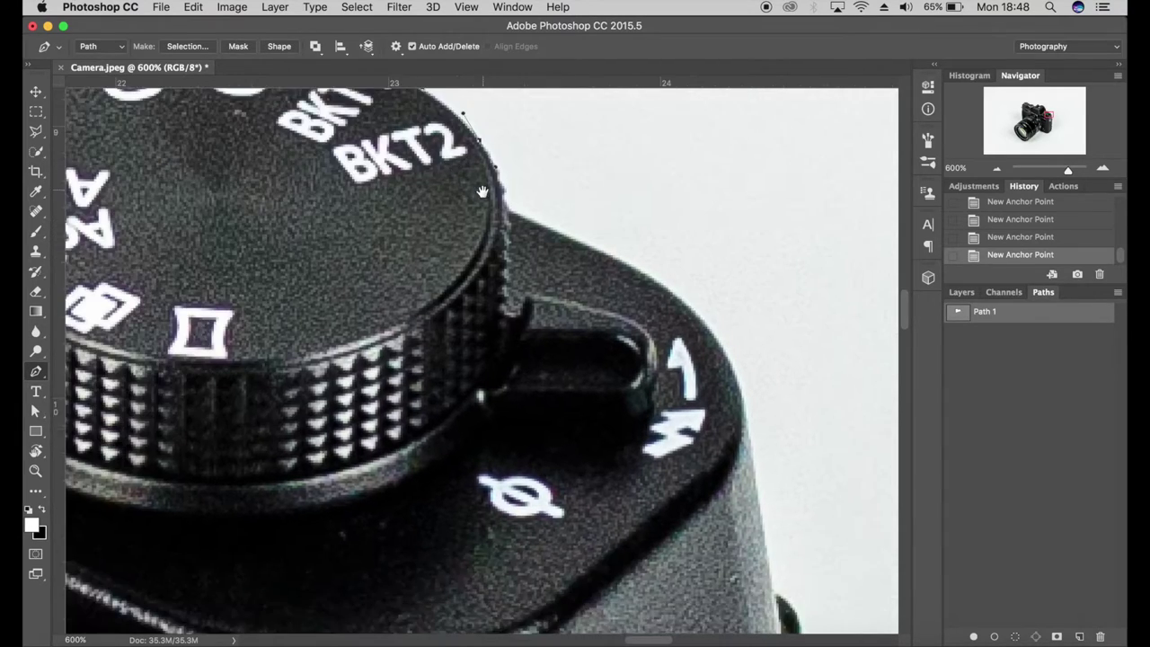
pyautogui.moveTo(510, 210); pyautogui.dragTo(551, 229)
pyautogui.scroll(-3, 526, 196)
pyautogui.hscroll(4, 526, 195)
pyautogui.moveTo(524, 192); pyautogui.dragTo(451, 93)
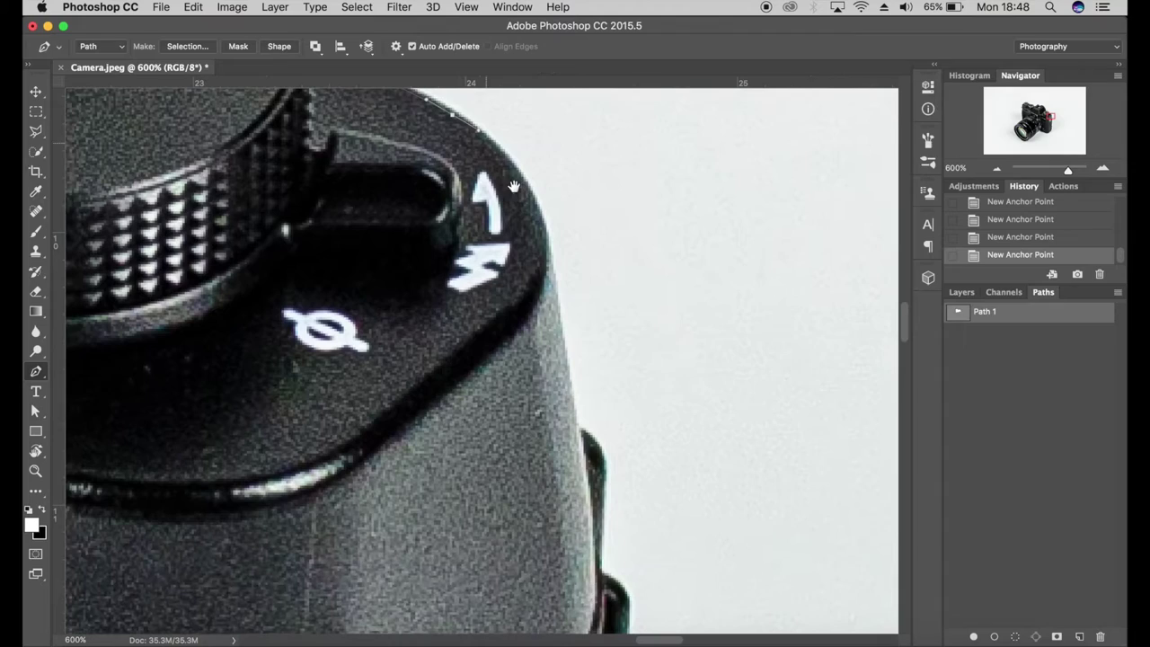
# Step: Carry the path around the top plate's rounded shoulder and down the body side to the first small protrusion
pyautogui.moveTo(526, 186); pyautogui.dragTo(540, 214)
pyautogui.moveTo(556, 290); pyautogui.dragTo(546, 155)
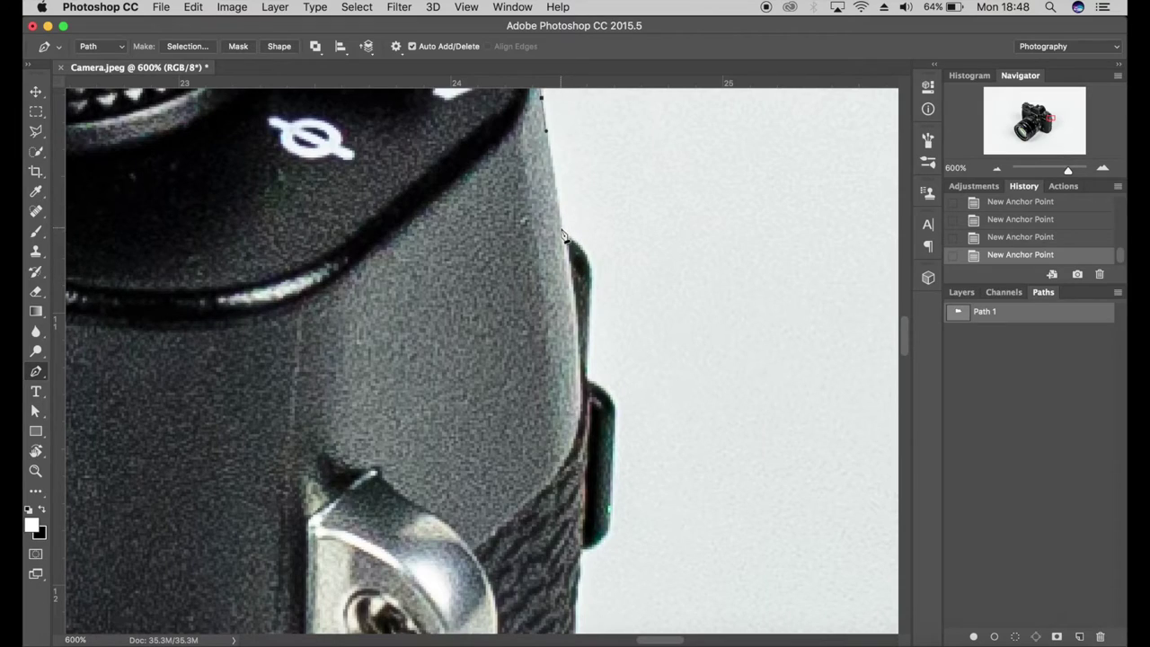
pyautogui.moveTo(566, 239); pyautogui.dragTo(592, 260)
# Step: Remove the latest anchor point by deleting its state from the history
pyautogui.click(1013, 237)
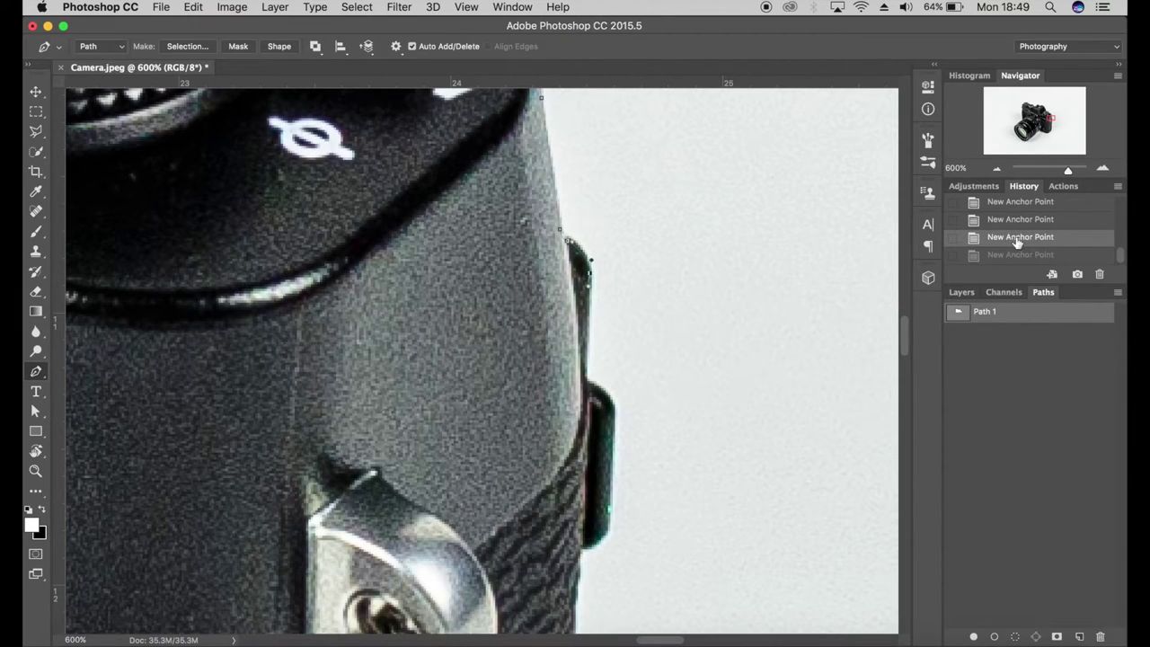
pyautogui.click(1096, 274)
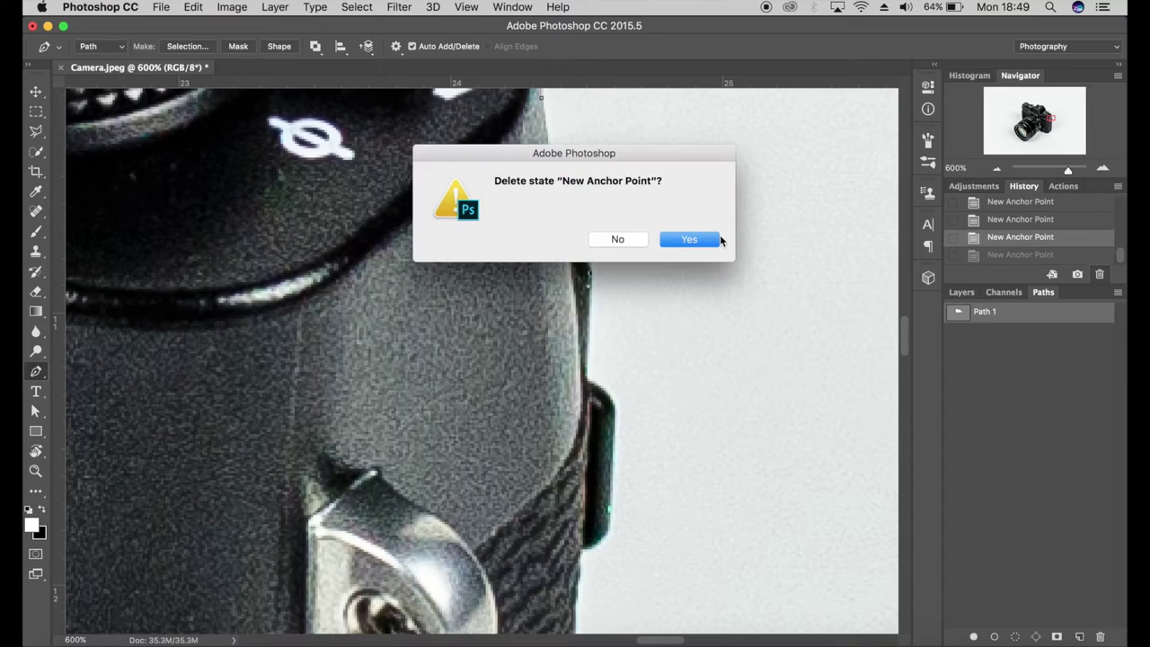
pyautogui.click(706, 240)
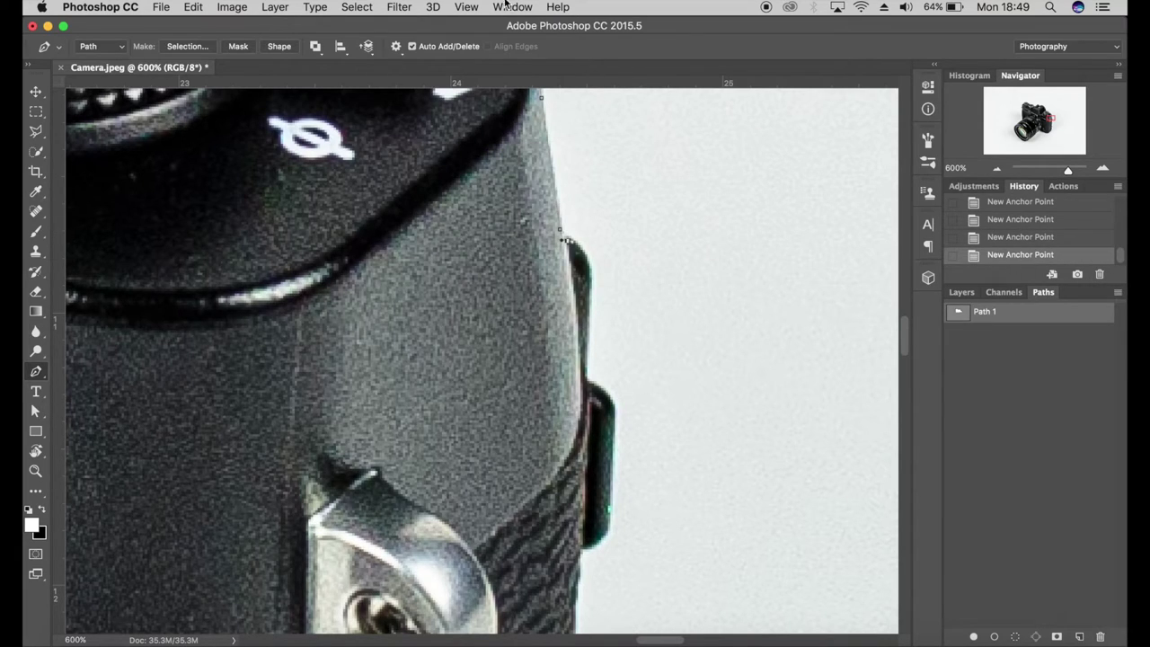
pyautogui.click(513, 7)
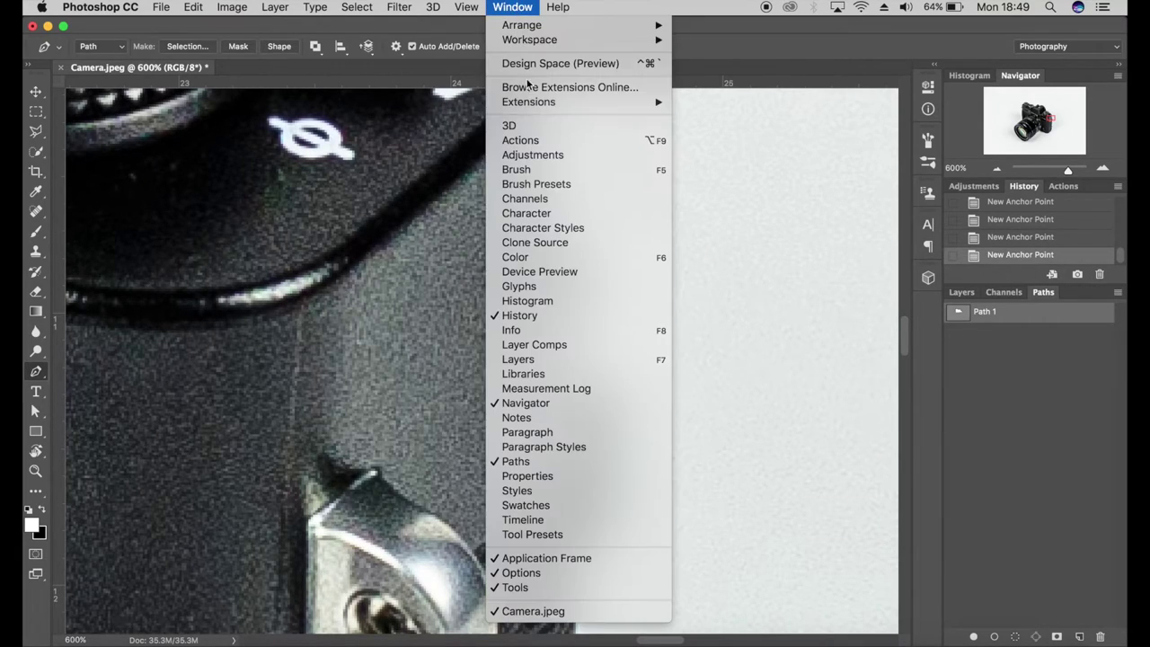
pyautogui.click(722, 52)
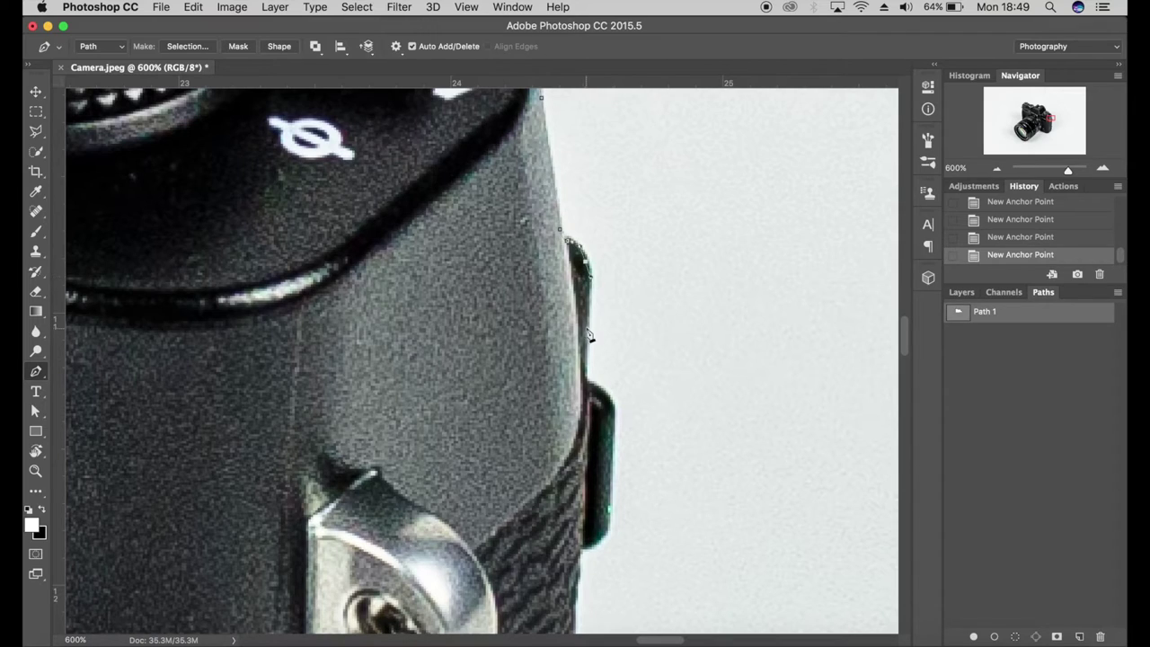
# Step: Trace the outer edges of the two small protrusions on the body side near the metal strap lug
pyautogui.moveTo(588, 330); pyautogui.dragTo(584, 365)
pyautogui.press('super+z')
pyautogui.scroll(-3, 582, 369)
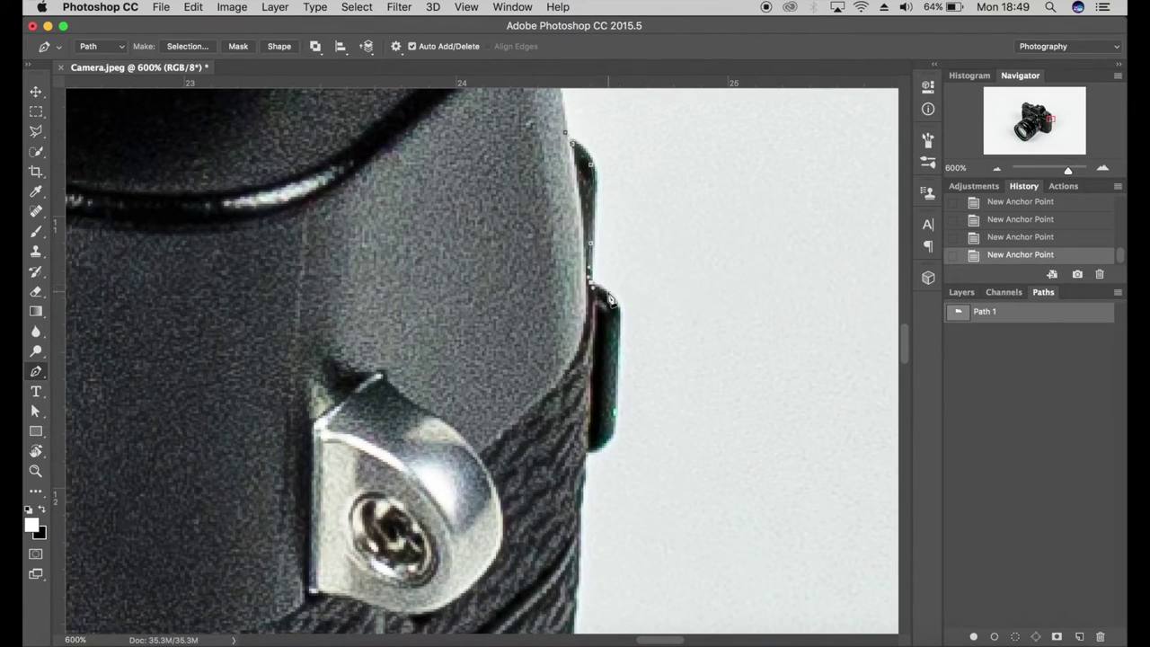
pyautogui.scroll(-2, 619, 254)
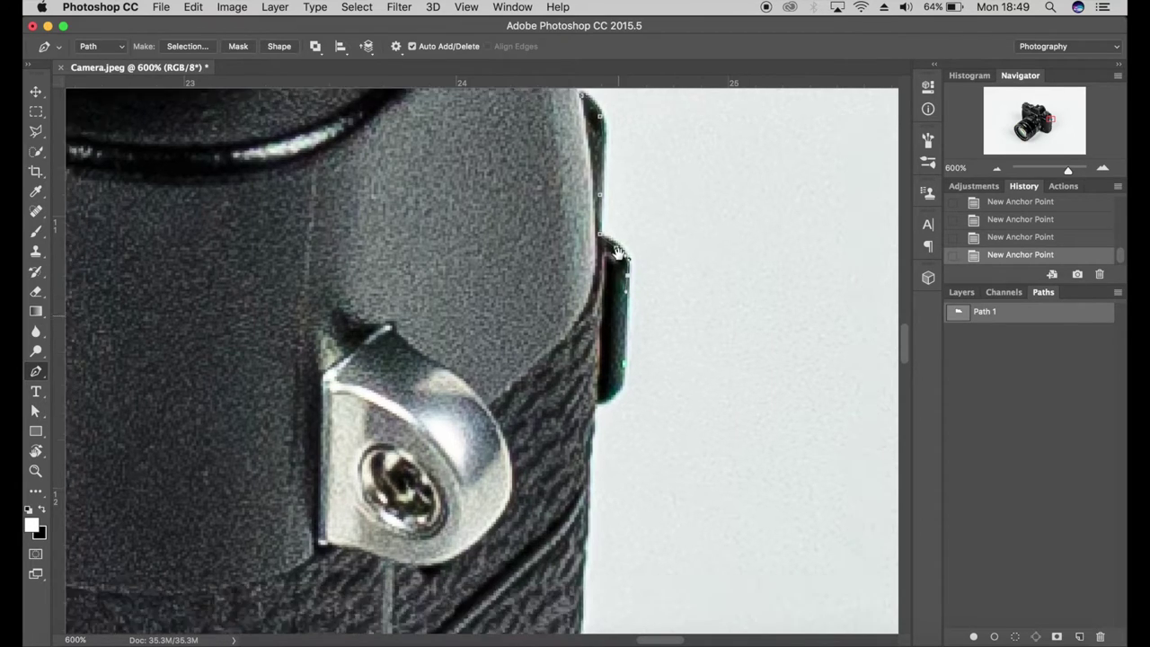
pyautogui.scroll(-3, 618, 255)
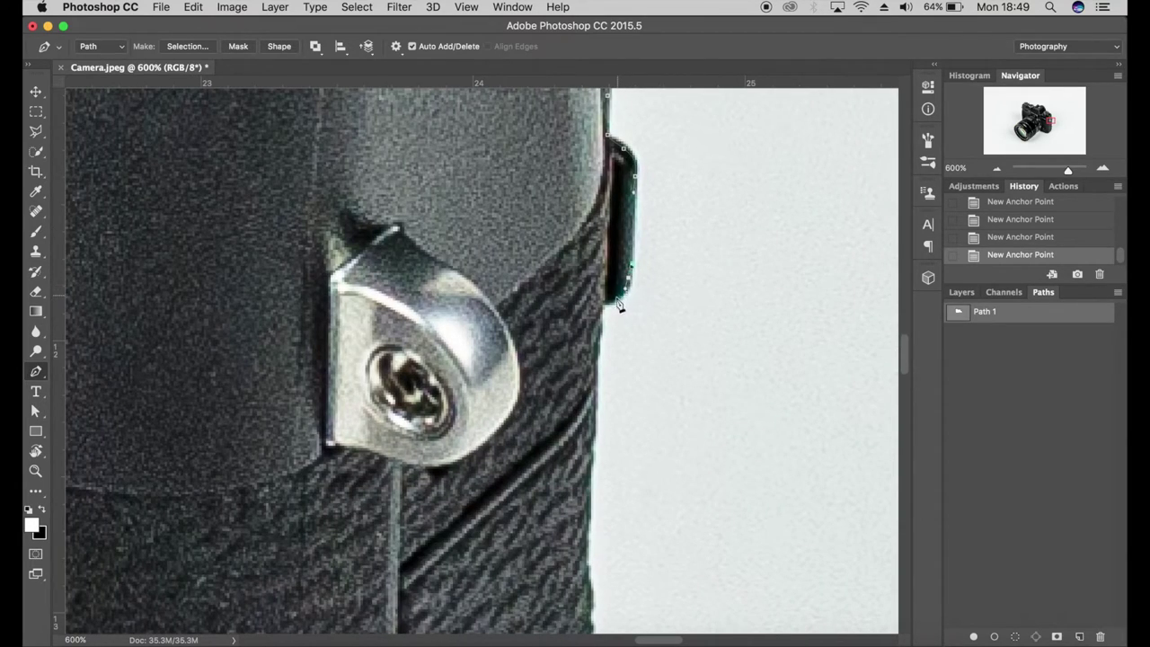
pyautogui.moveTo(617, 297); pyautogui.dragTo(602, 310)
# Step: Continue the path down the uneven leather edge below the strap lug, following its small step inward
pyautogui.moveTo(589, 506); pyautogui.dragTo(589, 530)
pyautogui.scroll(-10, 587, 540)
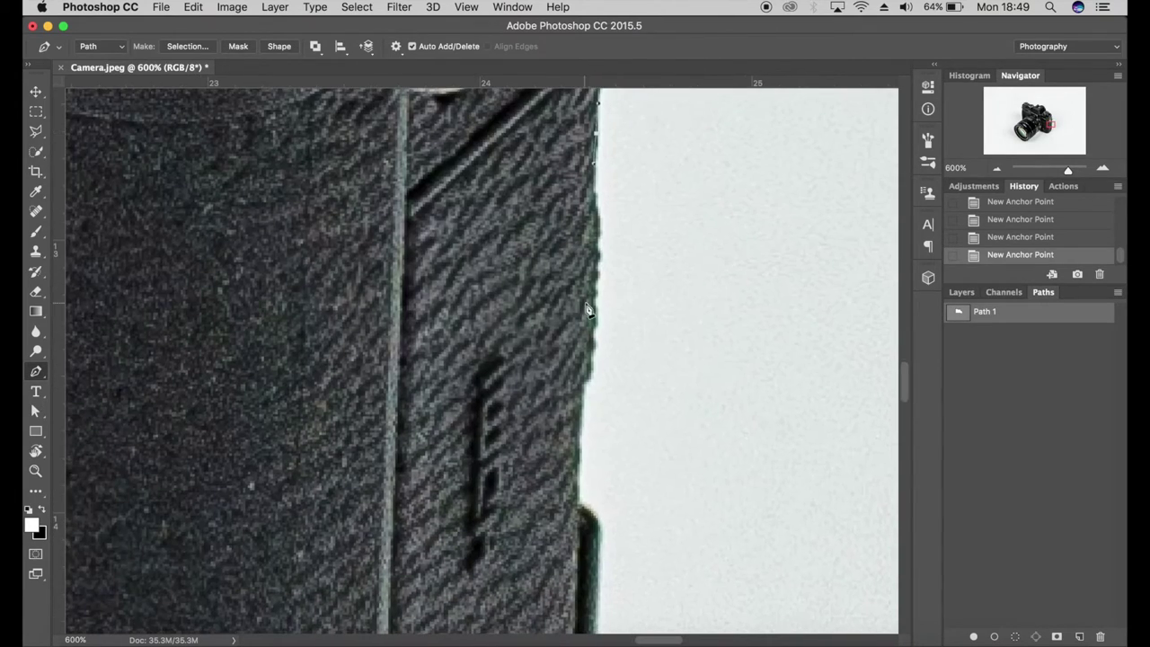
pyautogui.click(595, 238)
pyautogui.click(591, 372)
pyautogui.scroll(-7, 549, 444)
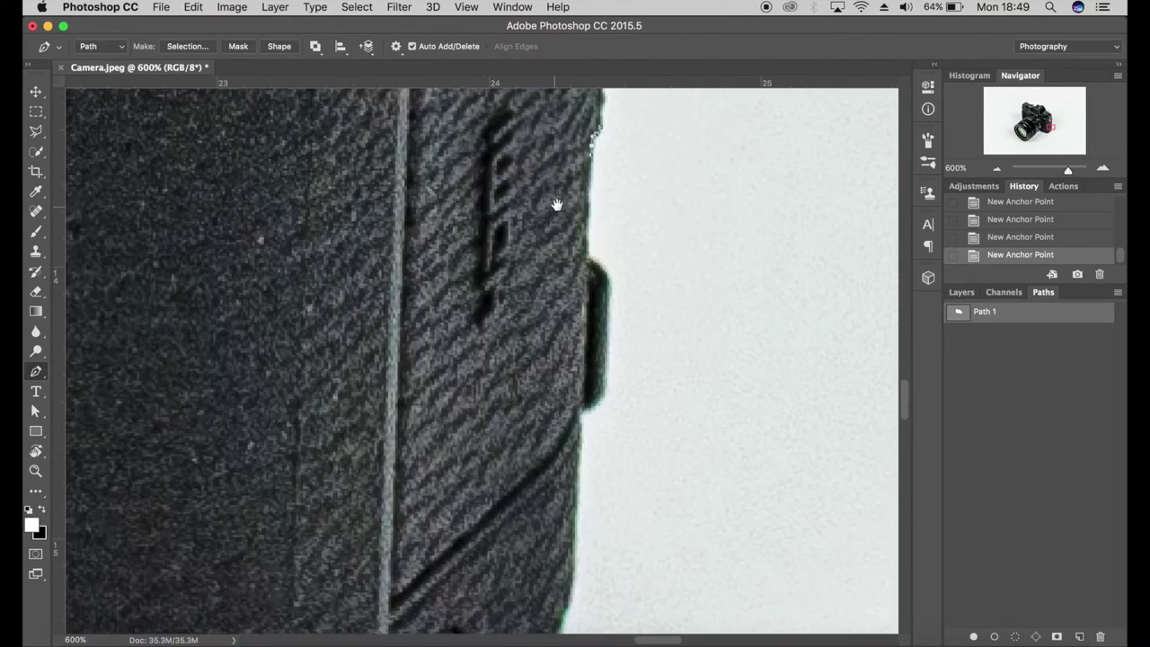
# Step: Trace around the lower side protrusion and down the leather edge to just above the base corner
pyautogui.moveTo(597, 263); pyautogui.dragTo(609, 274)
pyautogui.keyDown('alt'); pyautogui.click(597, 264); pyautogui.keyUp('alt')
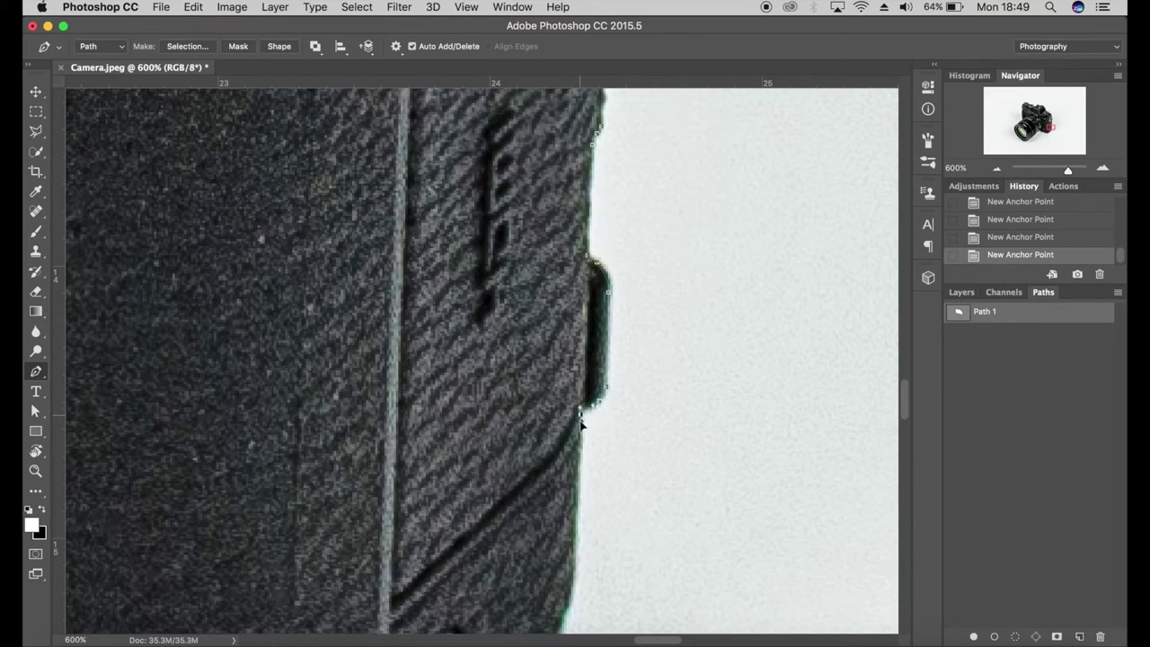
pyautogui.scroll(-5, 587, 269)
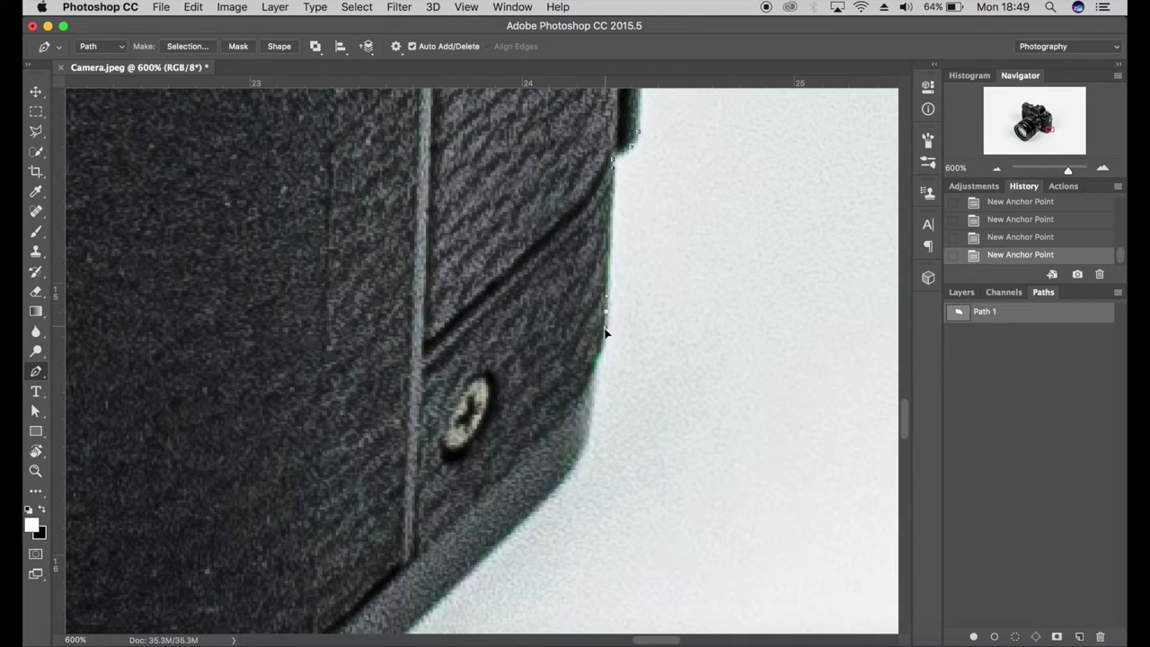
pyautogui.click(595, 361)
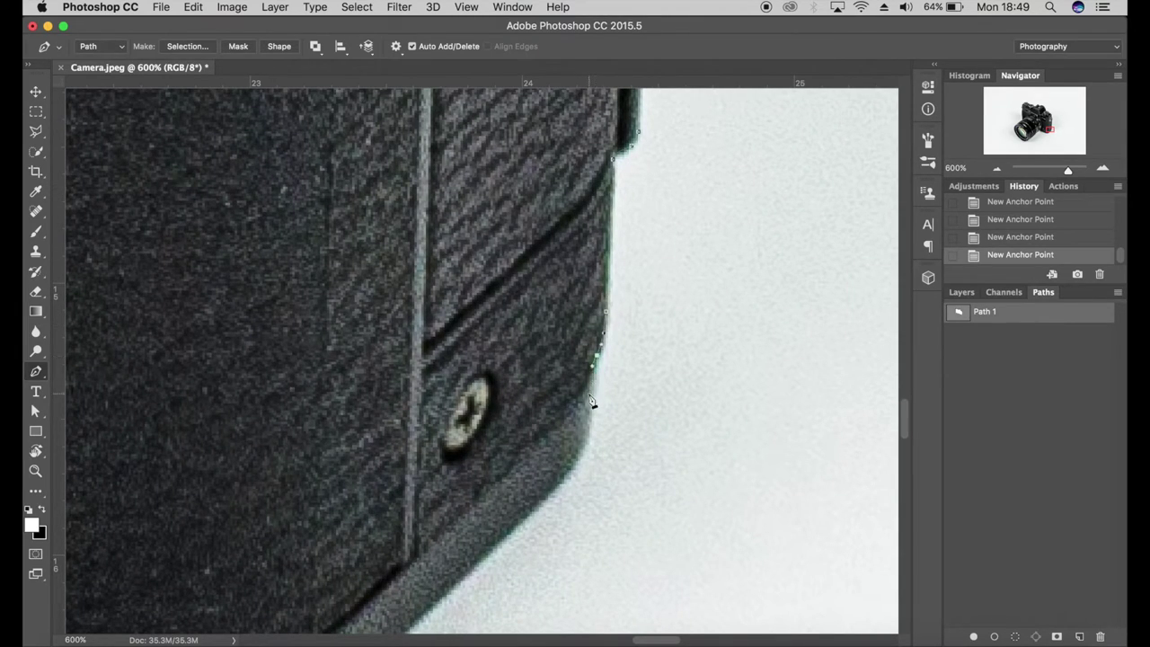
# Step: Trace around the lower side corner of the camera body and its rounded base, using curved anchor points along the bend
pyautogui.click(581, 448)
pyautogui.moveTo(526, 512); pyautogui.dragTo(701, 226)
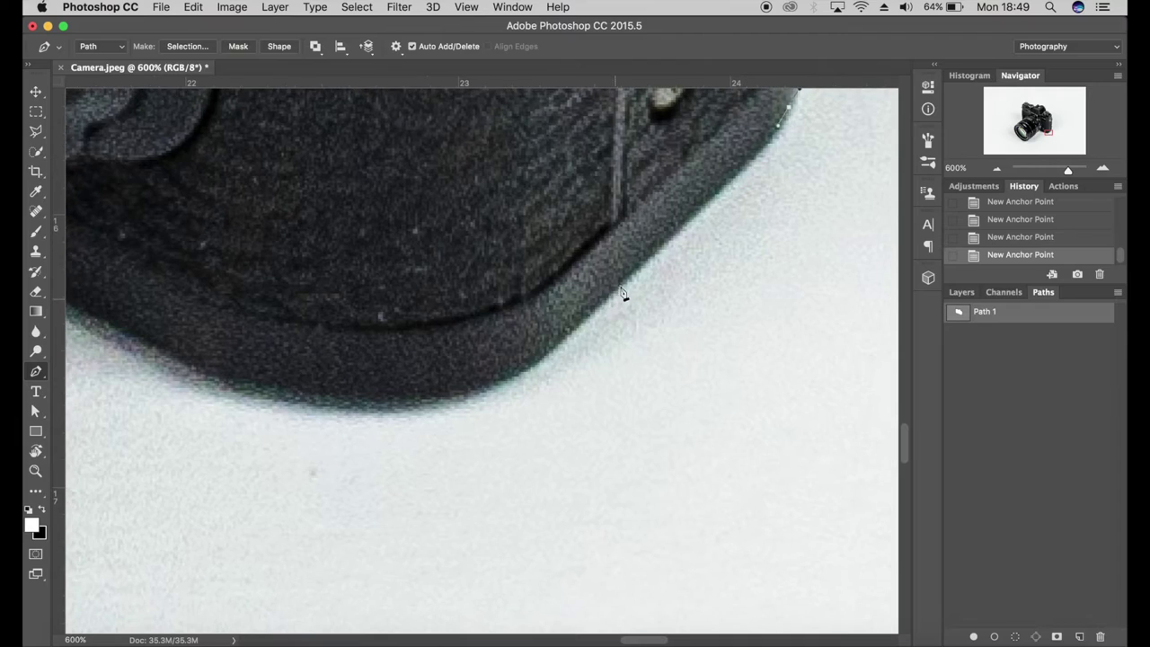
pyautogui.moveTo(645, 261); pyautogui.dragTo(606, 299)
pyautogui.click(545, 352)
pyautogui.moveTo(494, 386); pyautogui.dragTo(597, 407)
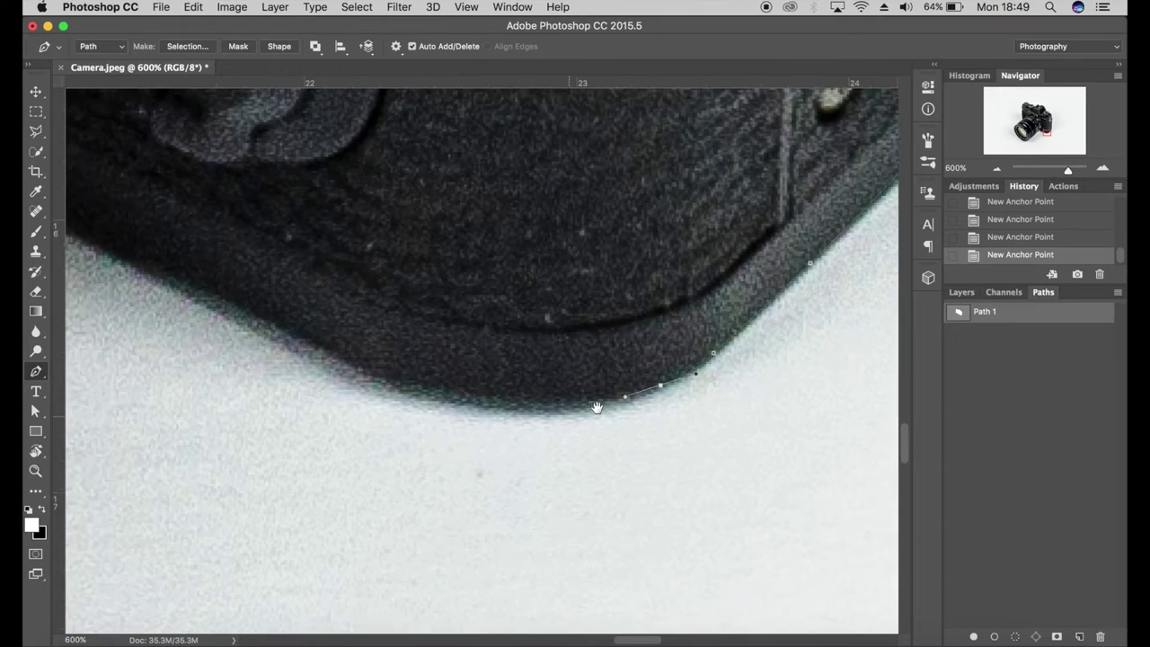
pyautogui.moveTo(502, 396); pyautogui.dragTo(438, 392)
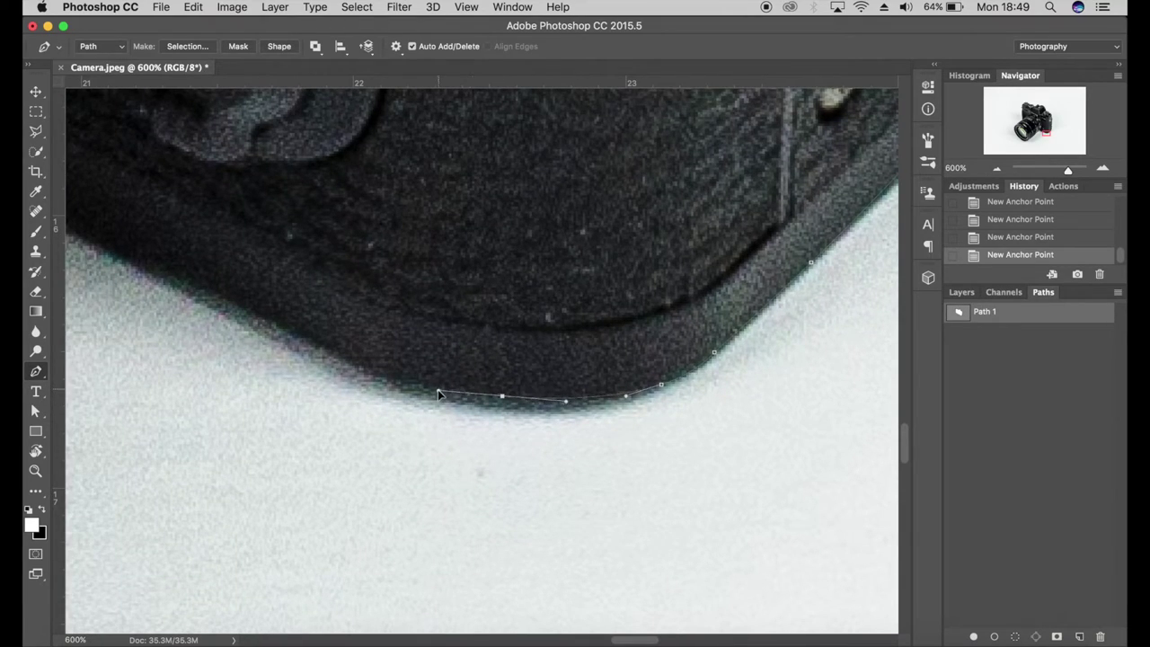
# Step: Continue the path along the body's bottom edge below the focus mode dial to the point where it meets the lens barrel
pyautogui.scroll(3, 438, 389)
pyautogui.hscroll(-4, 438, 390)
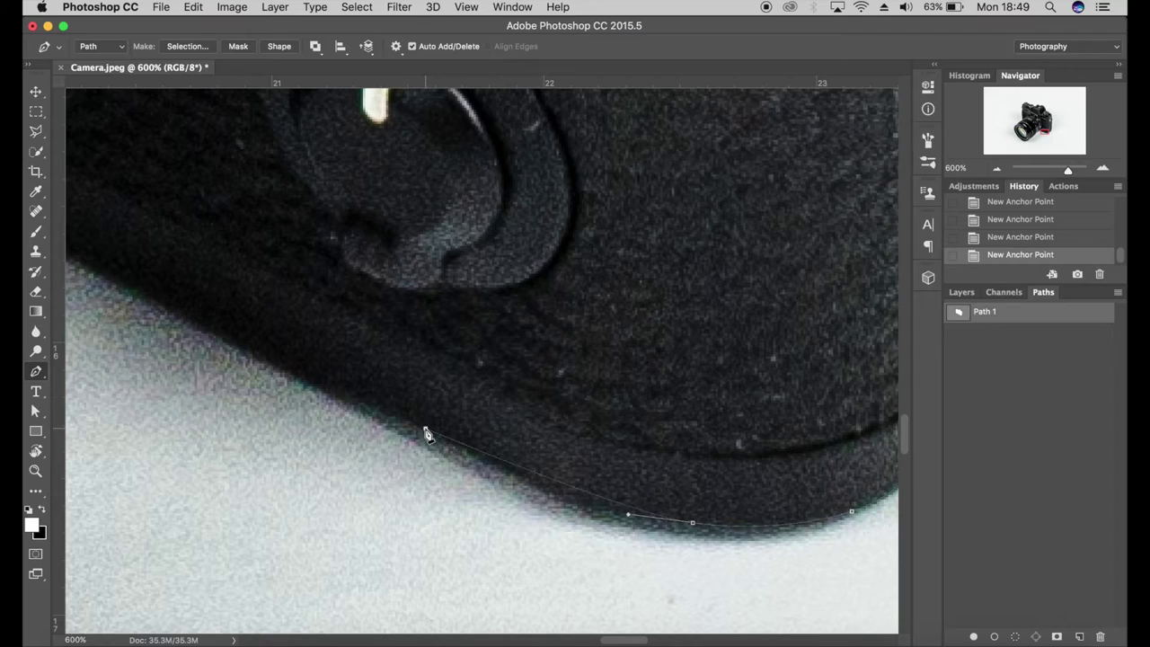
pyautogui.moveTo(416, 420); pyautogui.dragTo(298, 360)
pyautogui.moveTo(372, 365); pyautogui.dragTo(512, 431)
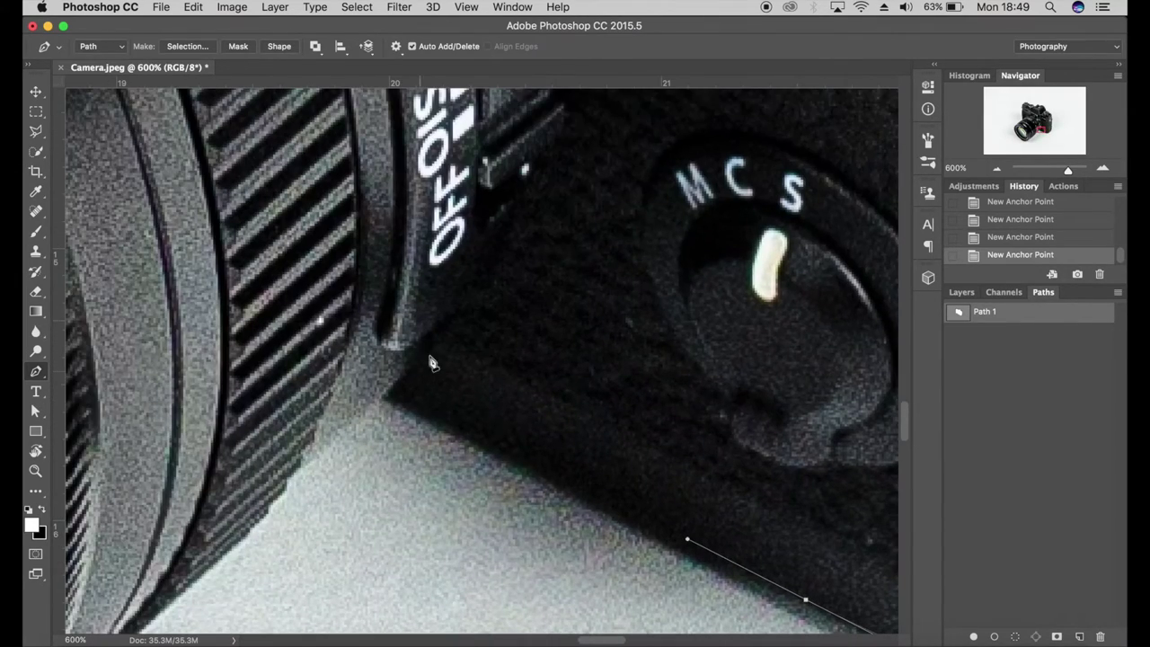
pyautogui.click(397, 404)
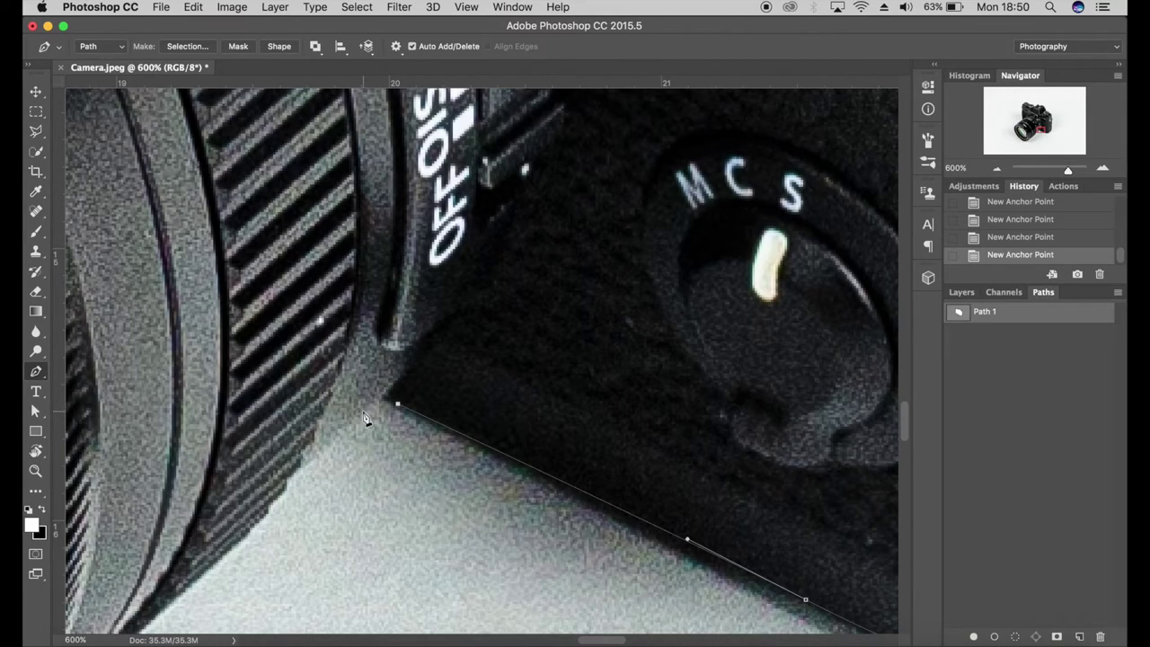
# Step: Trace the underside of the lens from the mount along the narrow ribbed ring to the tip of the smooth ring
pyautogui.moveTo(368, 408)
pyautogui.mouseDown()
pyautogui.moveTo(351, 425)
pyautogui.moveTo(560, 264)
pyautogui.mouseUp()
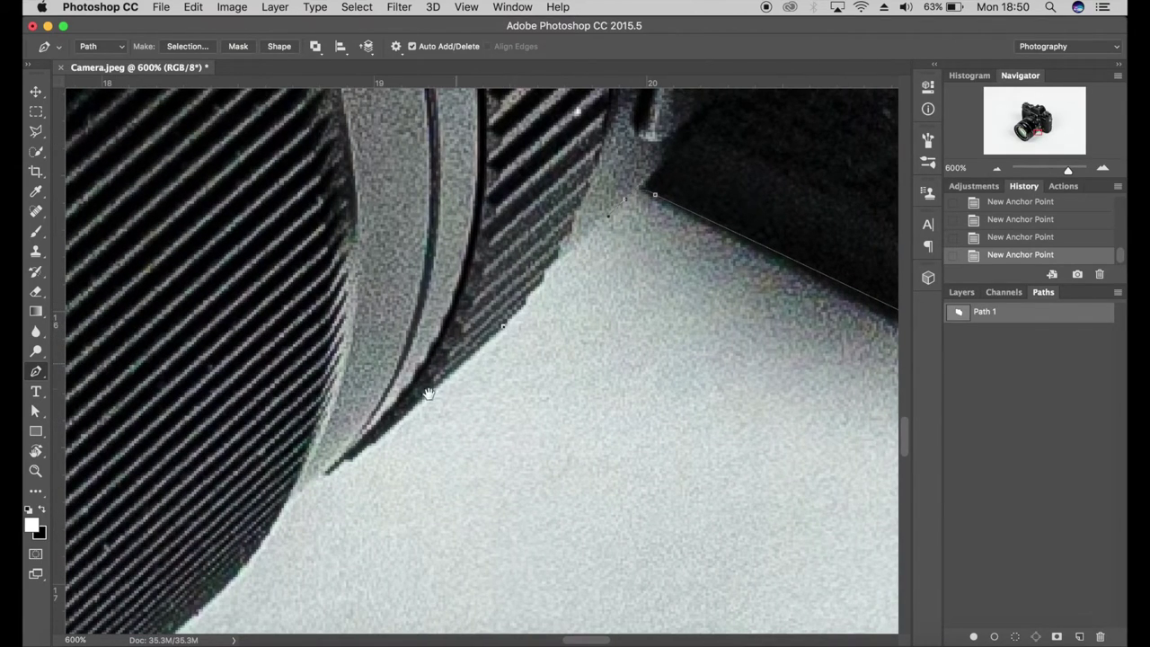
pyautogui.moveTo(429, 394); pyautogui.dragTo(565, 270)
pyautogui.moveTo(484, 341); pyautogui.dragTo(465, 351)
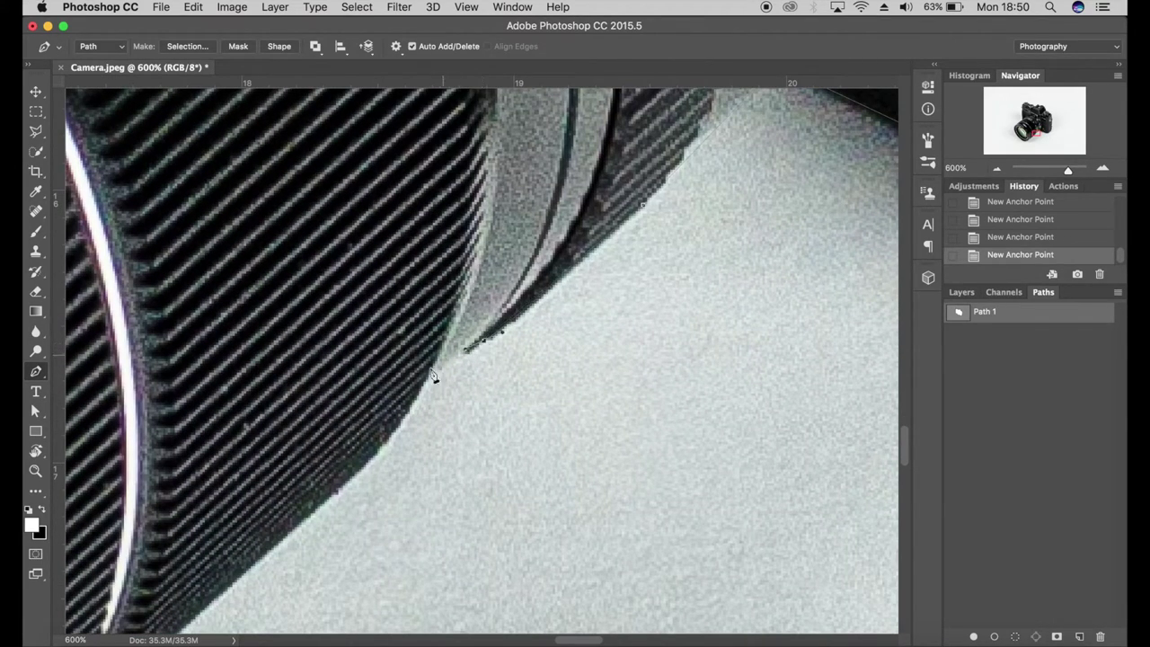
# Step: Trace the lower edge of the wide ribbed lens rings down to the smooth ring behind the lens front
pyautogui.moveTo(359, 466); pyautogui.dragTo(593, 274)
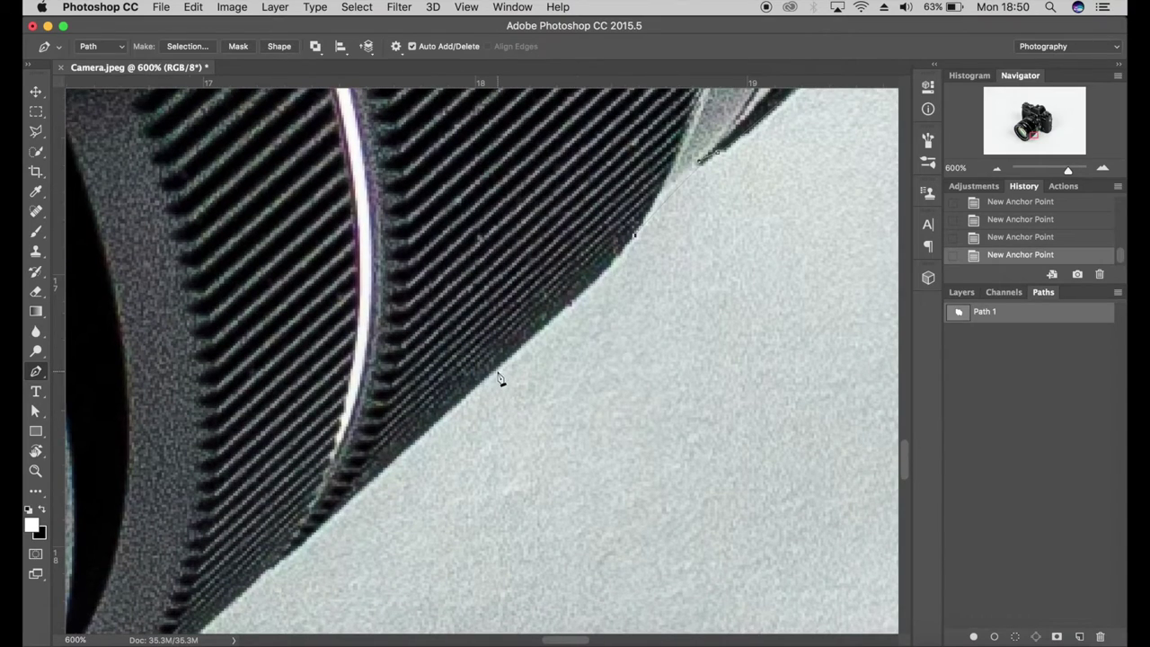
pyautogui.moveTo(442, 410); pyautogui.dragTo(626, 229)
pyautogui.moveTo(538, 316); pyautogui.dragTo(503, 350)
pyautogui.moveTo(457, 387); pyautogui.dragTo(454, 390)
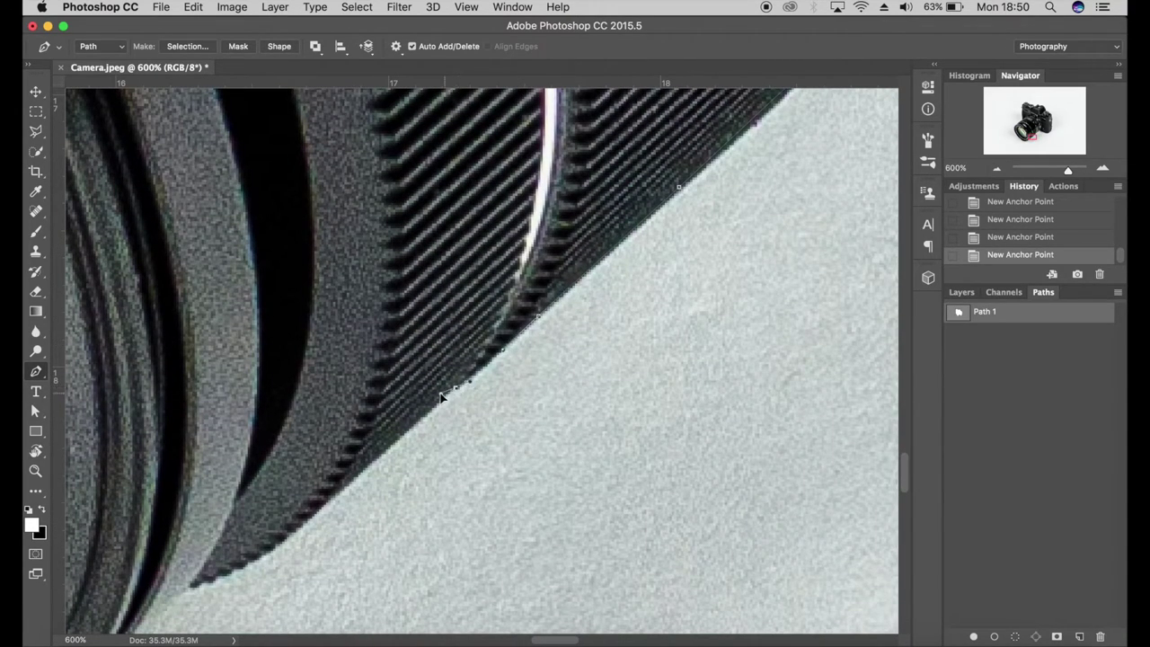
pyautogui.moveTo(409, 444); pyautogui.dragTo(600, 275)
pyautogui.moveTo(535, 318); pyautogui.dragTo(514, 338)
pyautogui.moveTo(452, 389); pyautogui.dragTo(432, 397)
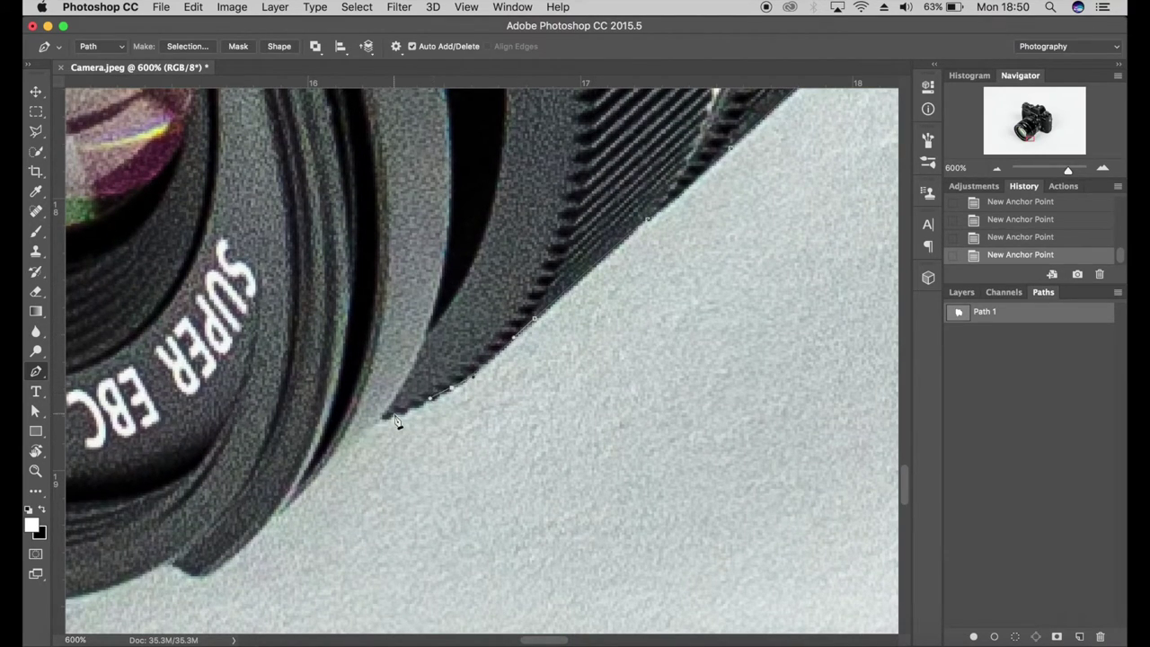
# Step: Trace around the stepped rings and the small notch just behind the front rim, near the SUPER EBC lettering
pyautogui.moveTo(373, 421); pyautogui.dragTo(530, 343)
pyautogui.moveTo(469, 400); pyautogui.dragTo(371, 467)
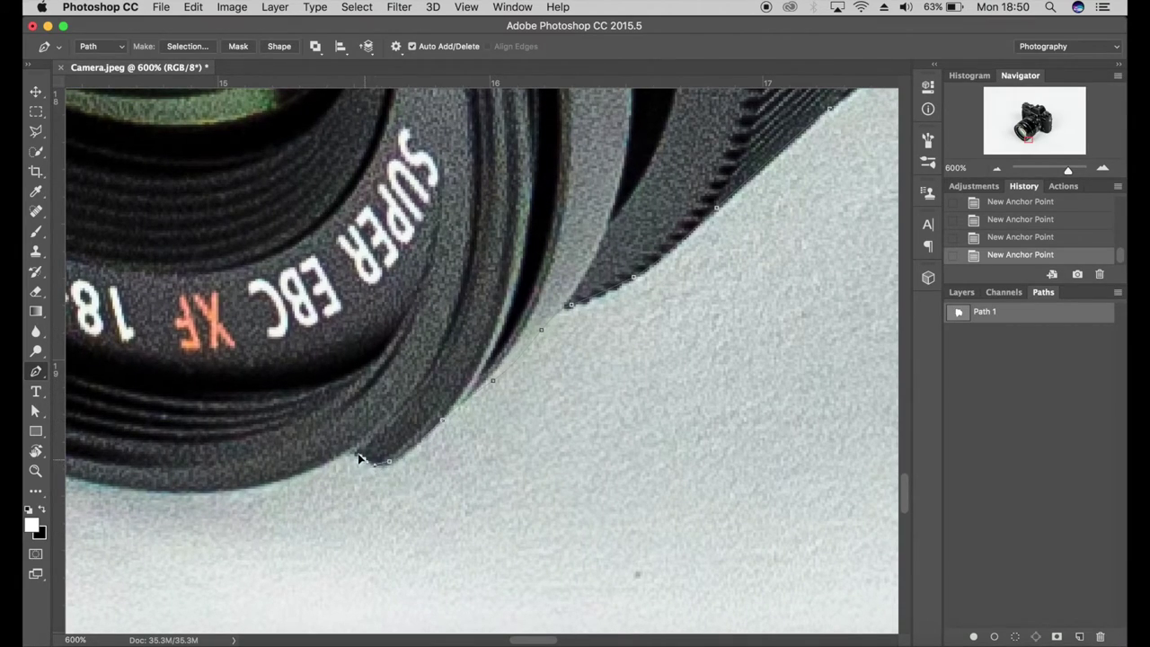
pyautogui.moveTo(298, 465); pyautogui.dragTo(507, 443)
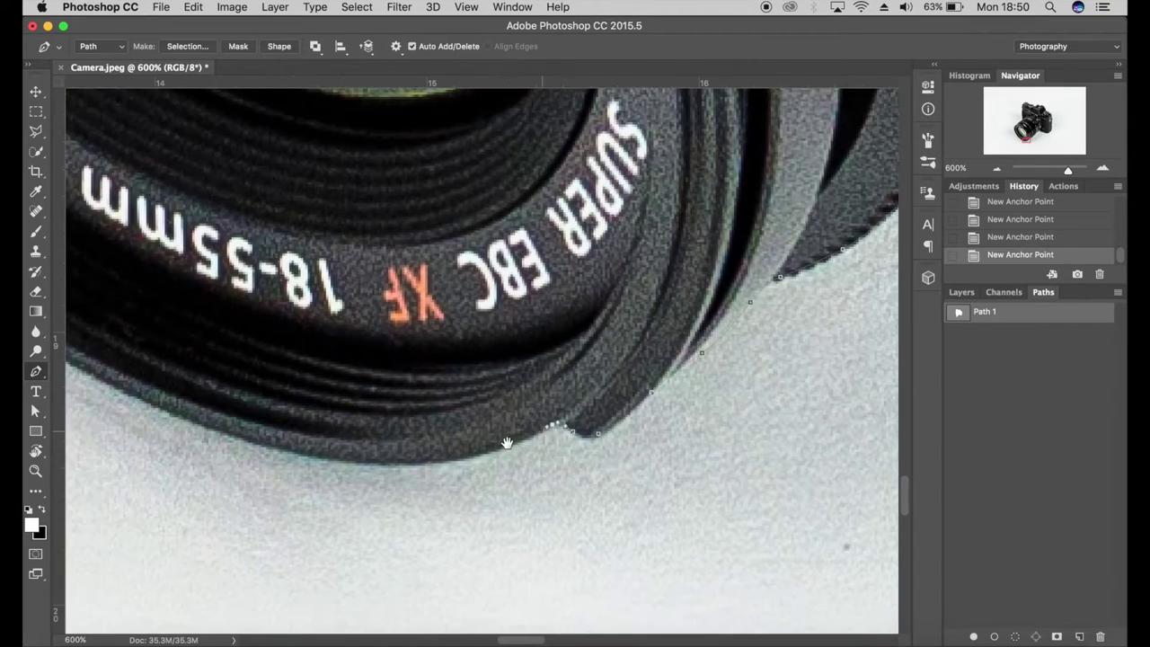
# Step: Curve the path along the underside of the lens's front rim below the 18-55mm lettering, redoing one misplaced anchor point
pyautogui.moveTo(441, 462); pyautogui.dragTo(392, 462)
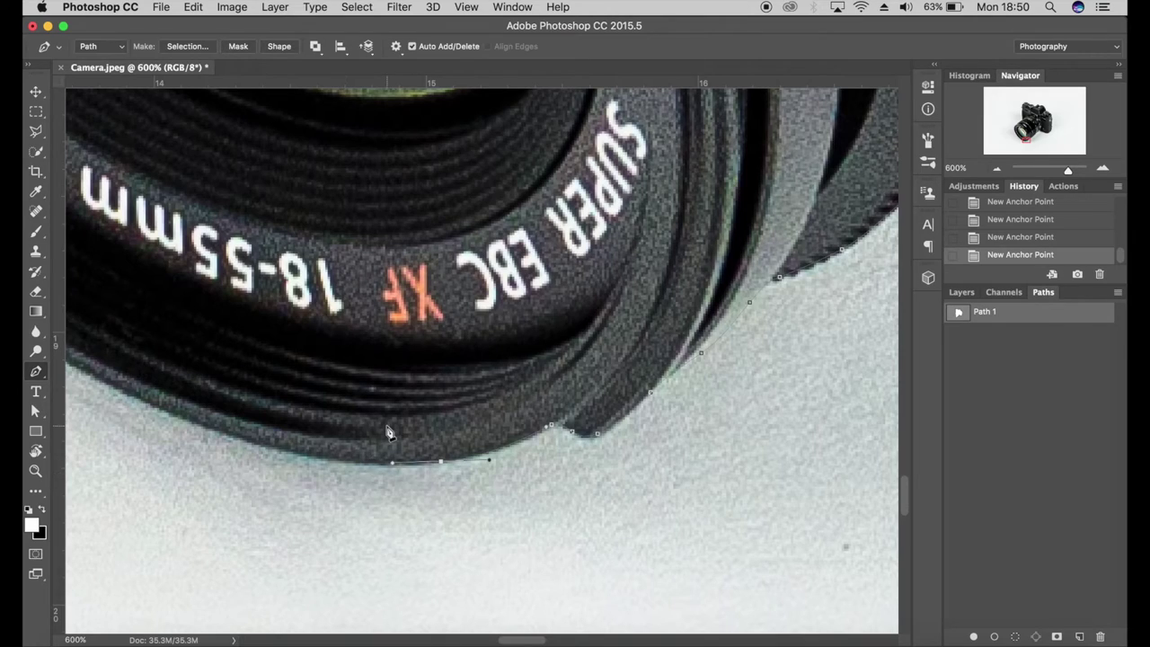
pyautogui.moveTo(404, 351); pyautogui.dragTo(544, 416)
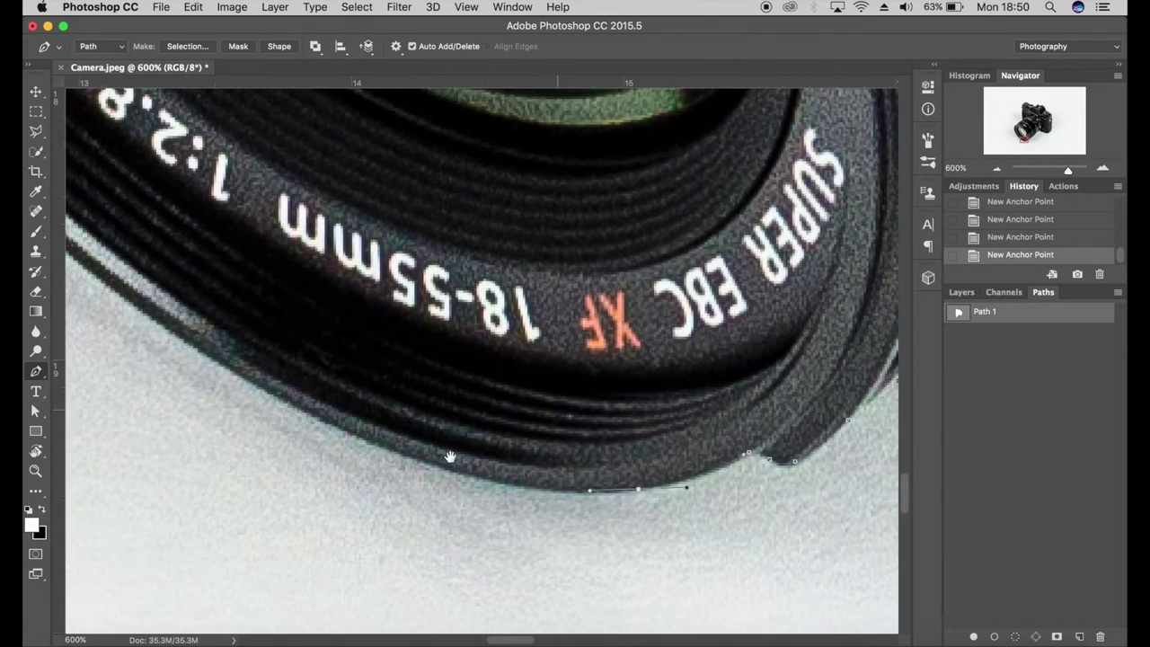
pyautogui.moveTo(443, 469); pyautogui.dragTo(367, 436)
pyautogui.press('super+z')
pyautogui.moveTo(429, 471); pyautogui.dragTo(571, 577)
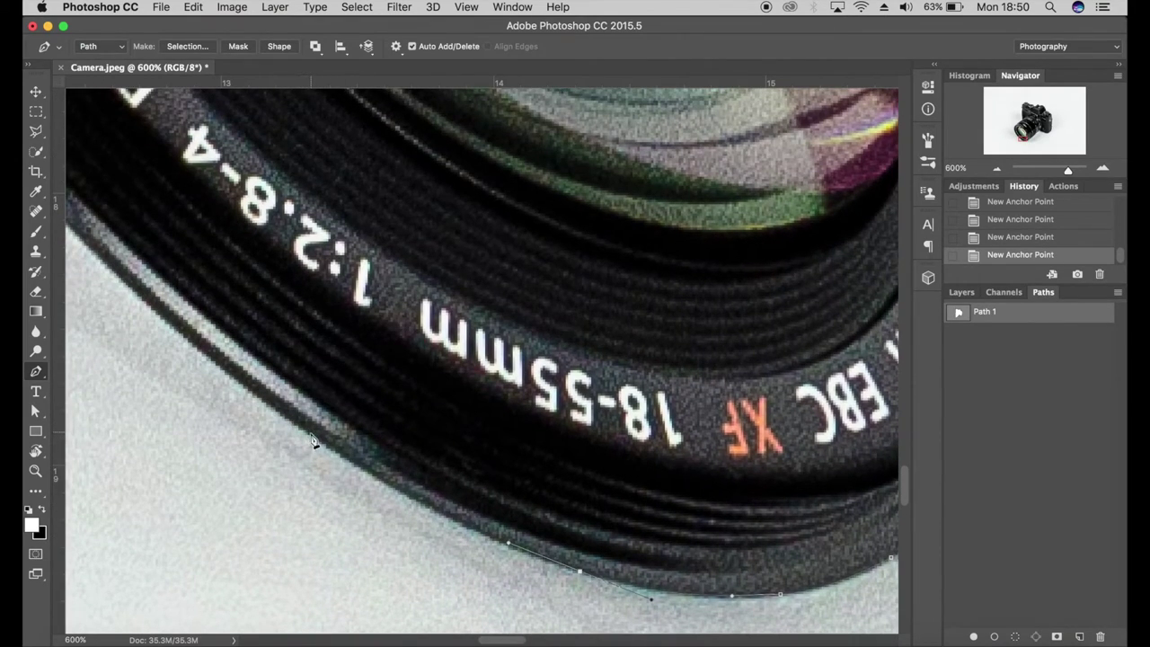
pyautogui.moveTo(291, 426); pyautogui.dragTo(247, 386)
# Step: Extend the path along the front rim below the 1:2.8-4 lettering and reshape its end with the Convert Point tool
pyautogui.scroll(5, 237, 383)
pyautogui.hscroll(-6, 237, 383)
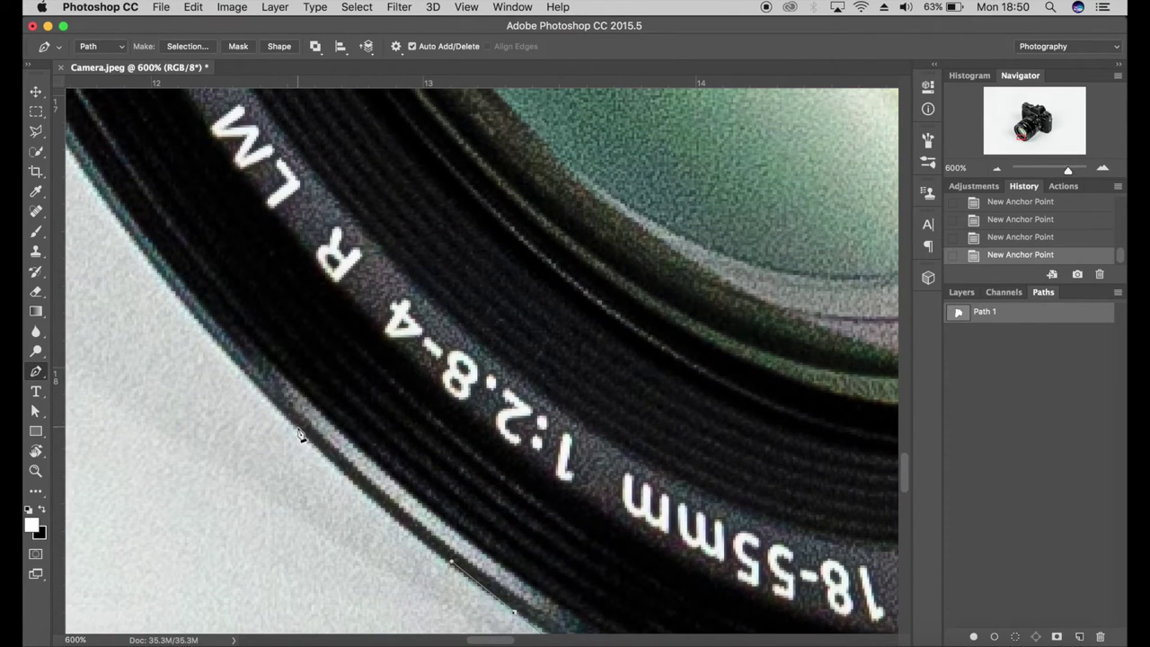
pyautogui.click(35, 370)
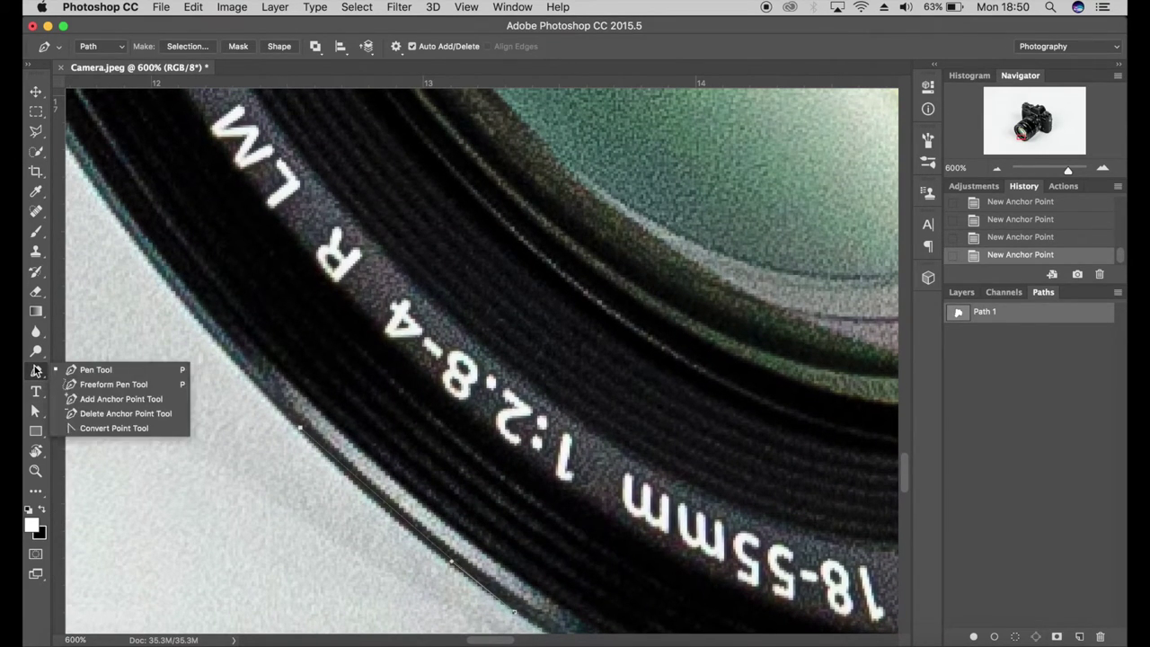
pyautogui.click(140, 427)
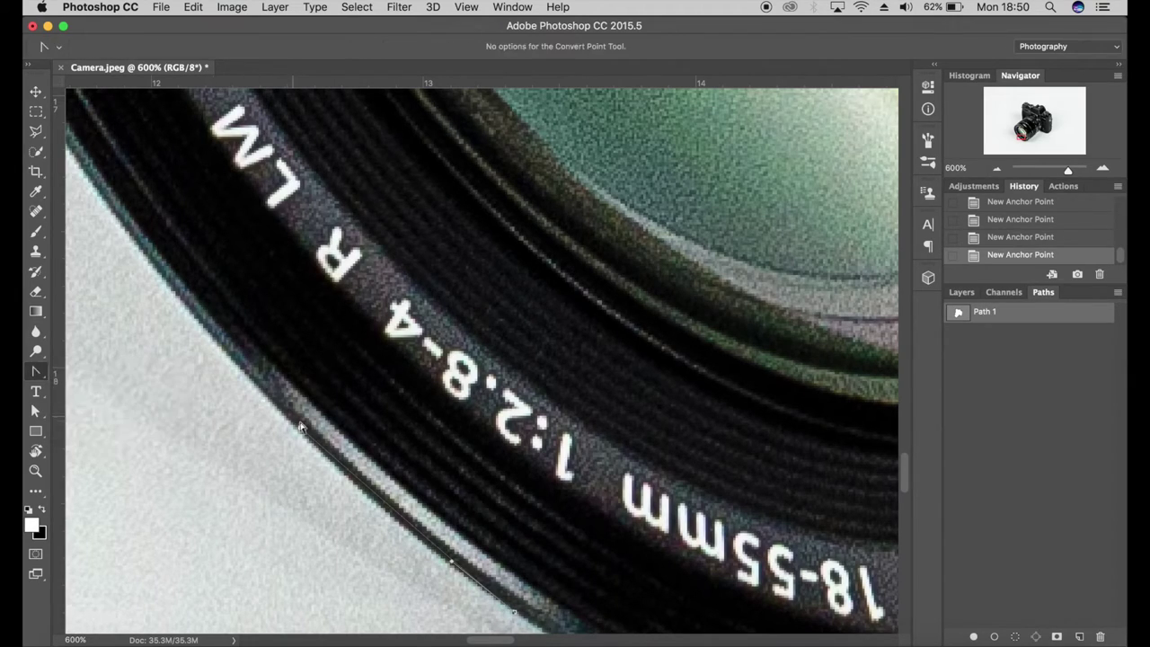
pyautogui.moveTo(301, 429); pyautogui.dragTo(205, 318)
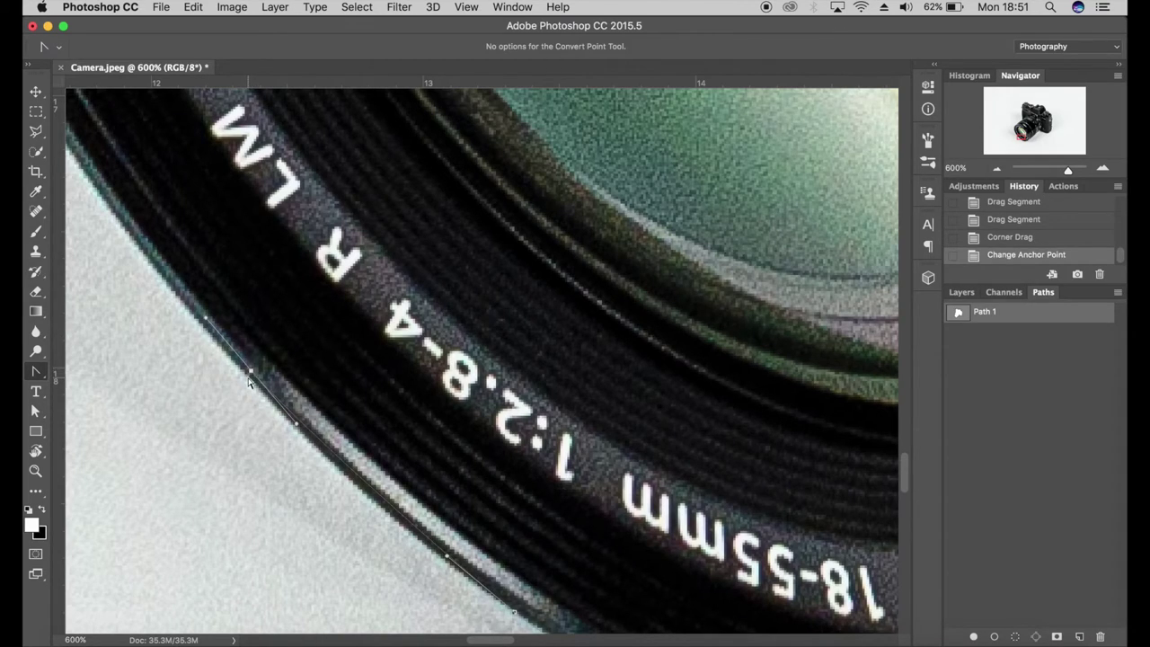
# Step: Adjust the newest path segment to hug the rim edge, and resume the path from its end anchor with the Pen tool
pyautogui.click(35, 411)
pyautogui.moveTo(37, 416); pyautogui.dragTo(112, 423)
pyautogui.click(253, 375)
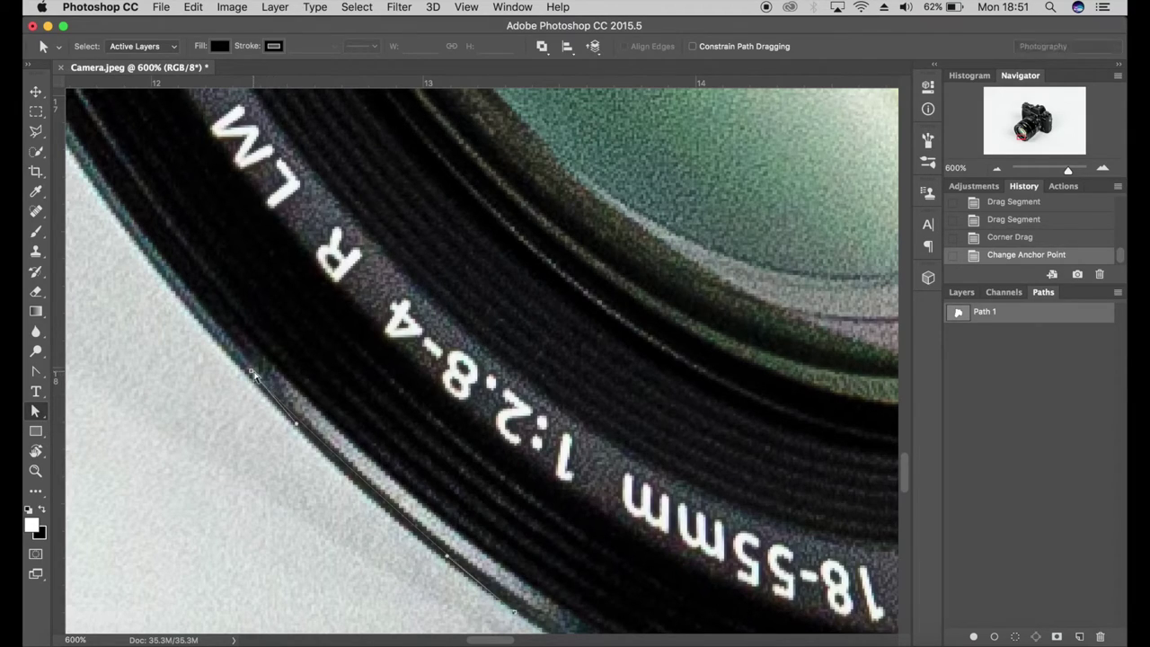
pyautogui.moveTo(251, 376); pyautogui.dragTo(248, 377)
pyautogui.moveTo(36, 372); pyautogui.dragTo(99, 370)
pyautogui.click(250, 376)
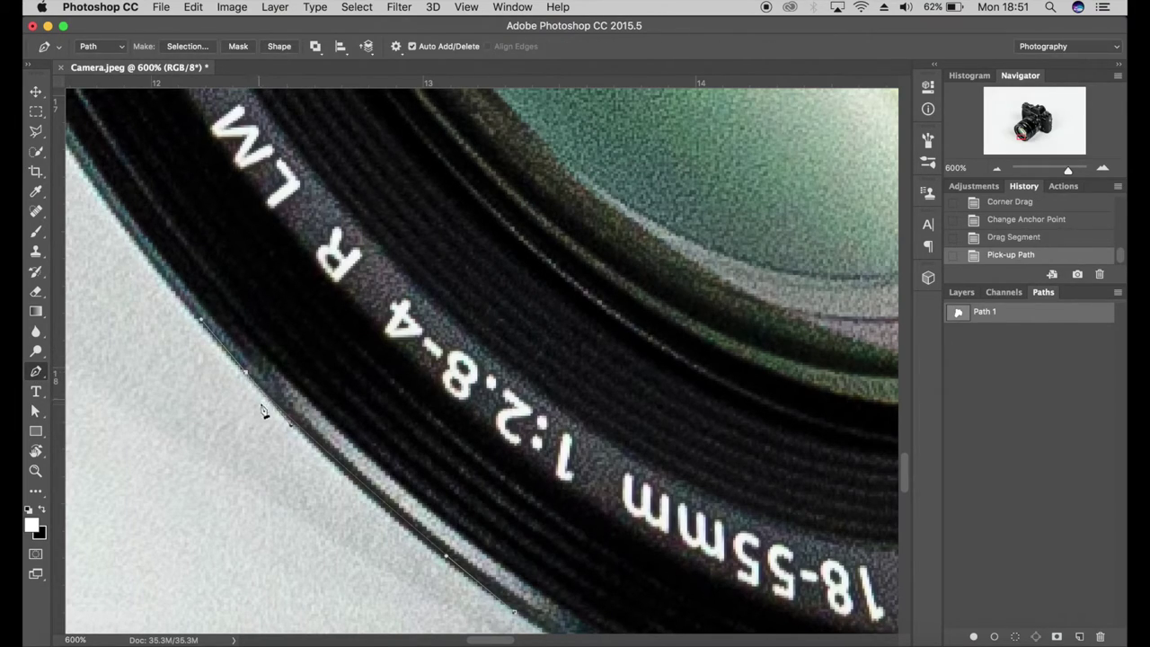
# Step: Trace the outer side of the front rim upward past the OIS and Ø58 markings to beside the FUJINON lettering
pyautogui.scroll(5, 239, 373)
pyautogui.hscroll(-4, 239, 373)
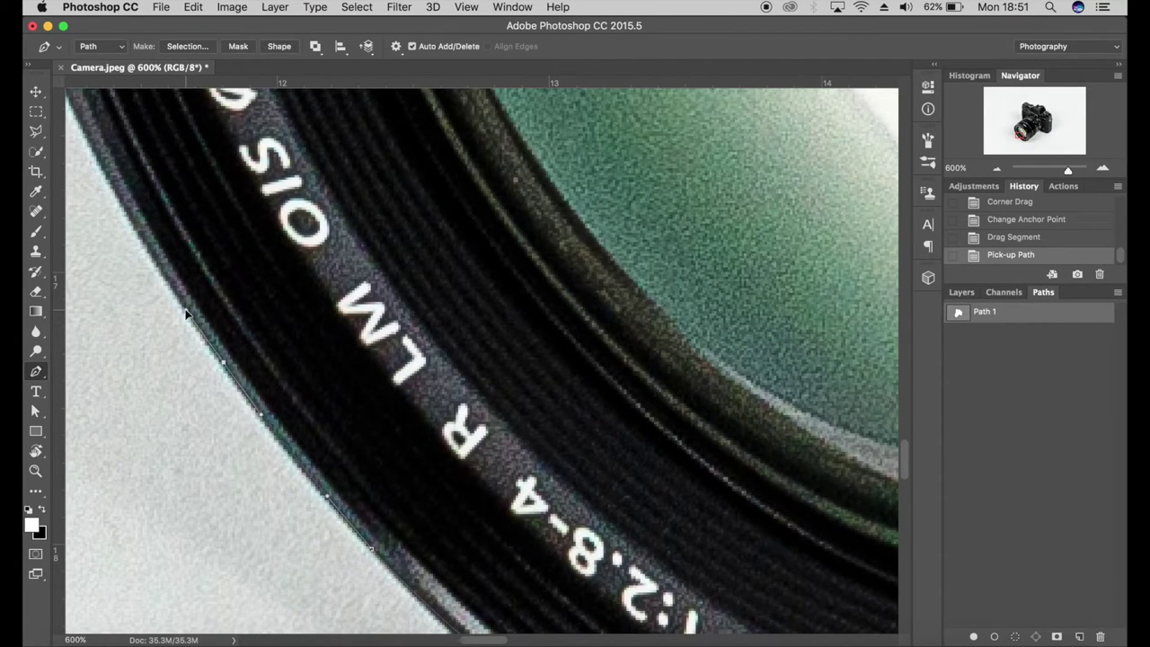
pyautogui.click(190, 315)
pyautogui.scroll(8, 203, 360)
pyautogui.hscroll(-4, 203, 360)
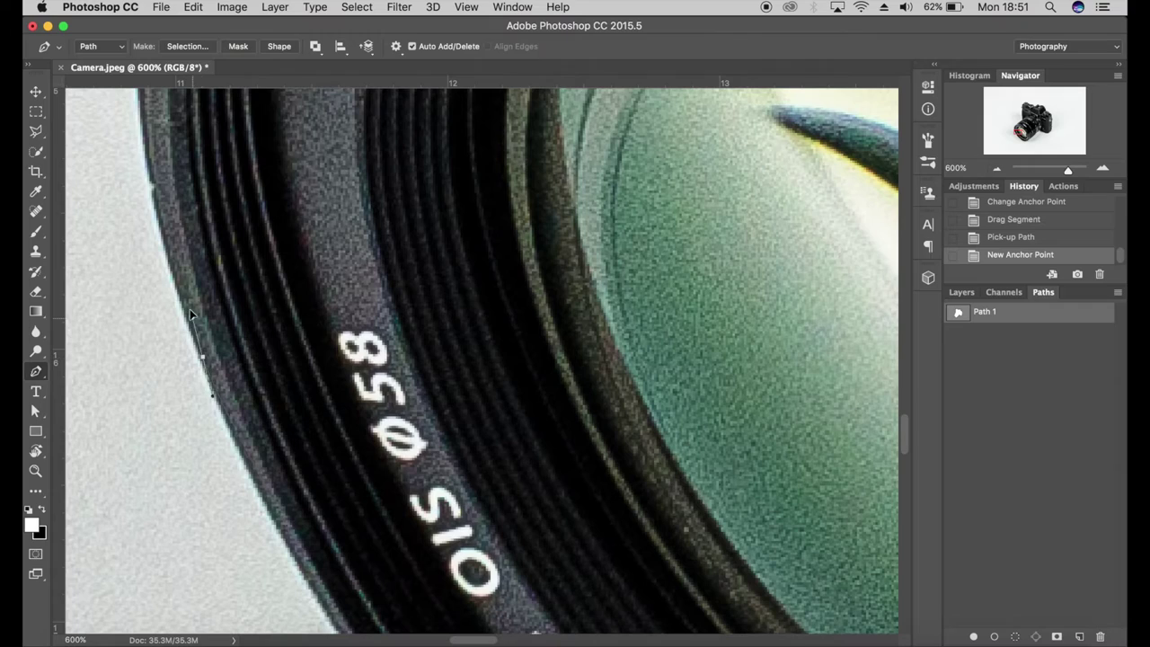
pyautogui.click(169, 265)
pyautogui.scroll(10, 180, 288)
pyautogui.hscroll(-4, 180, 288)
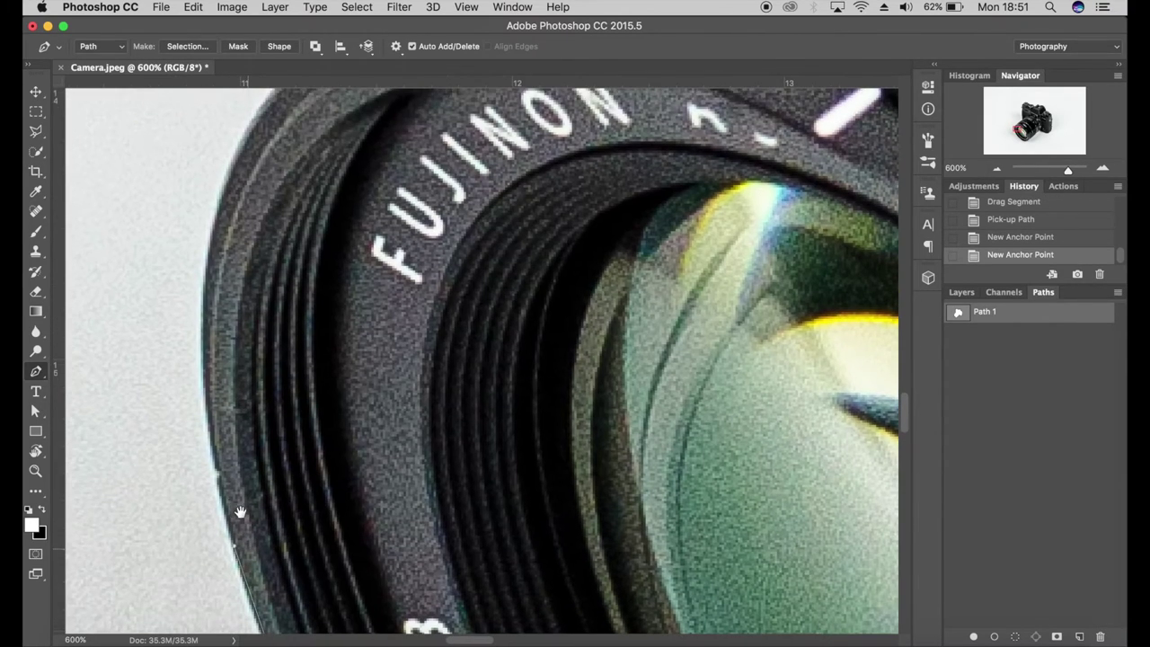
pyautogui.click(206, 342)
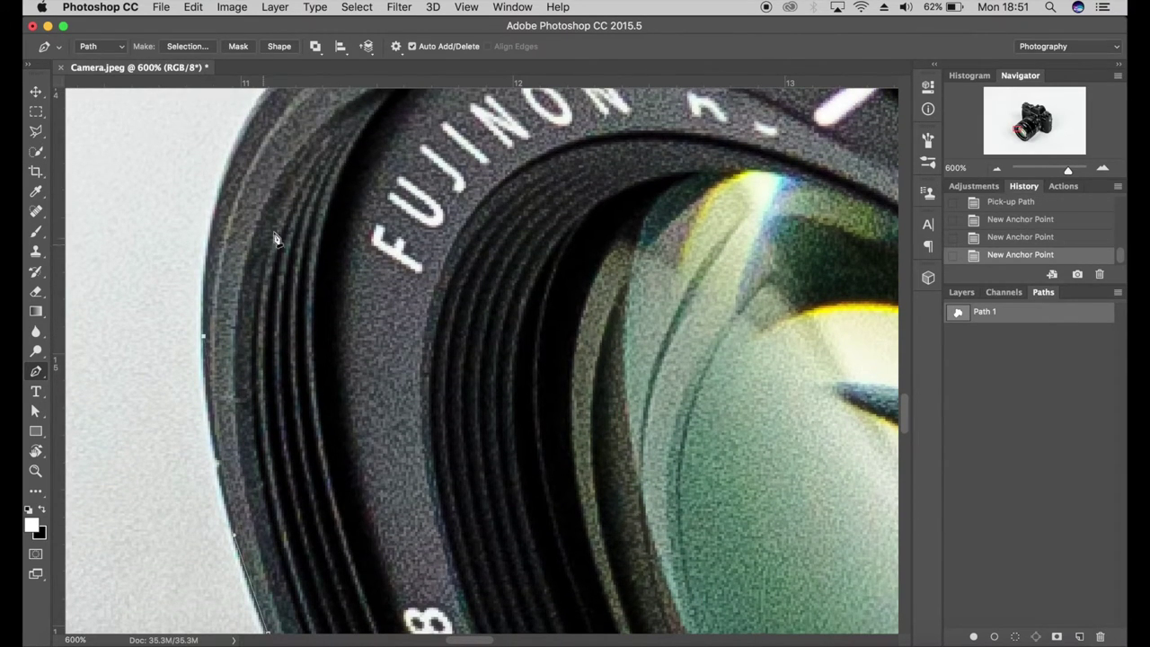
# Step: Convert the latest rim anchor to a smooth point with handles along the edge, and resume the path from it
pyautogui.moveTo(218, 368); pyautogui.dragTo(218, 310)
pyautogui.scroll(-3, 218, 310)
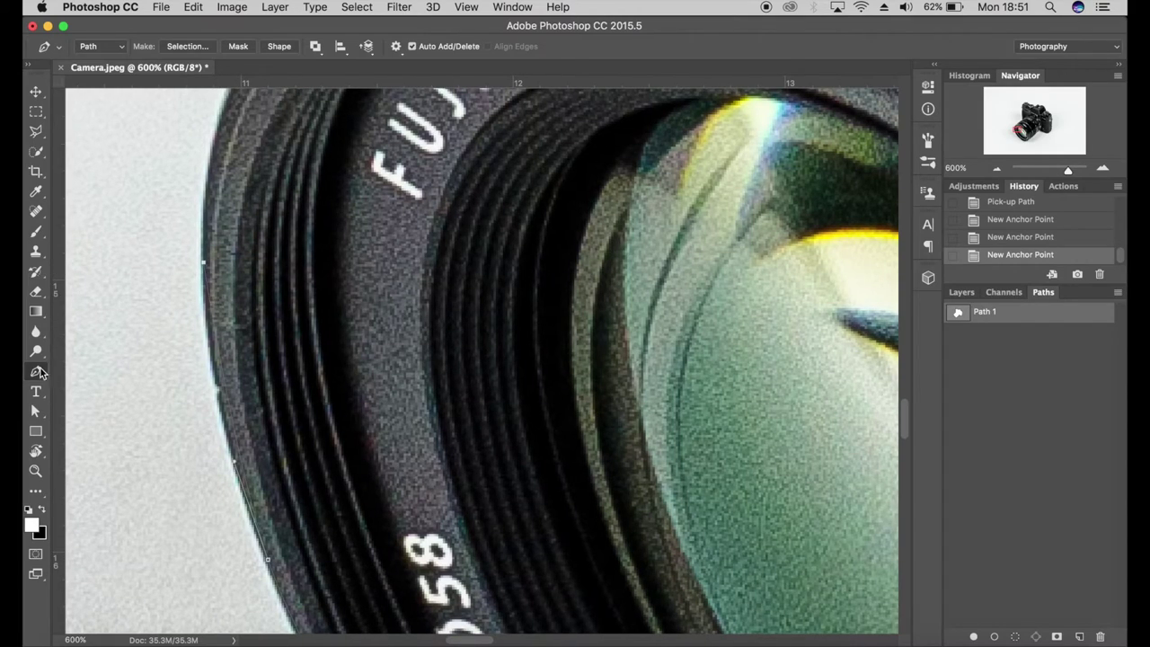
pyautogui.click(37, 378)
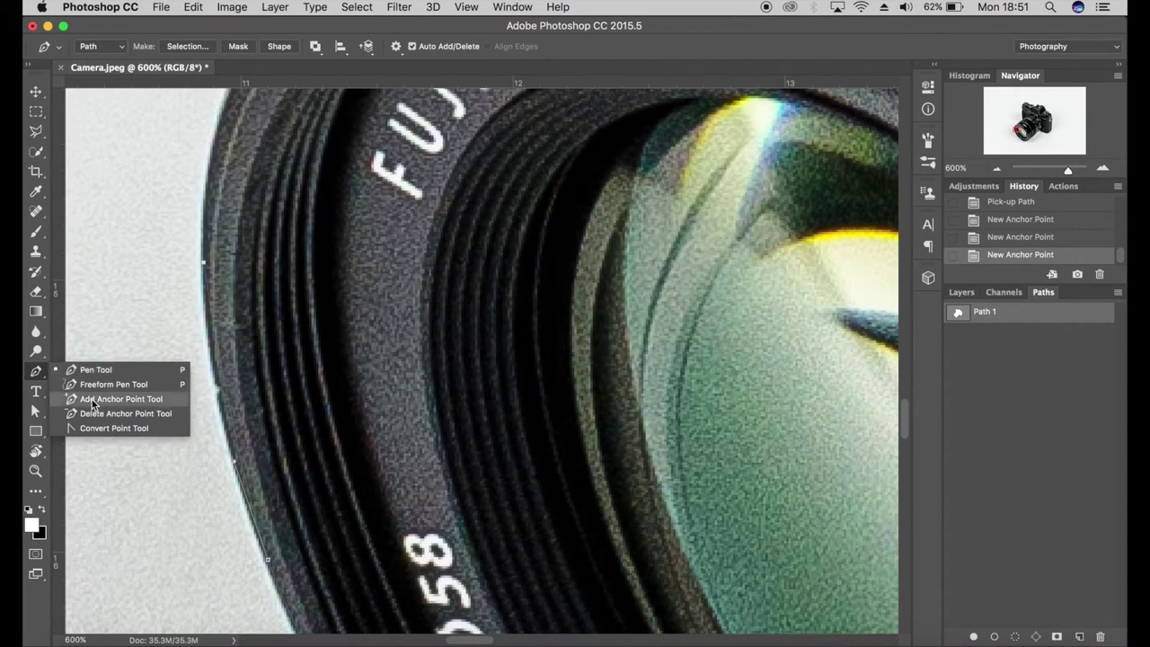
pyautogui.click(170, 428)
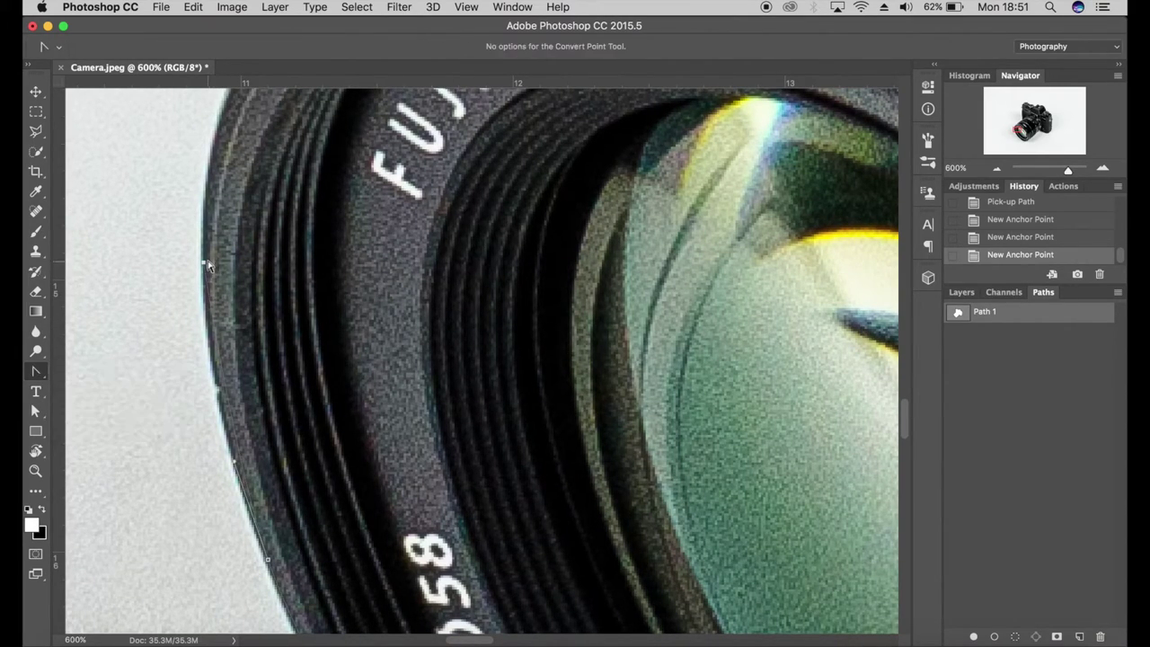
pyautogui.click(204, 262)
pyautogui.moveTo(205, 223); pyautogui.dragTo(200, 178)
pyautogui.click(40, 374)
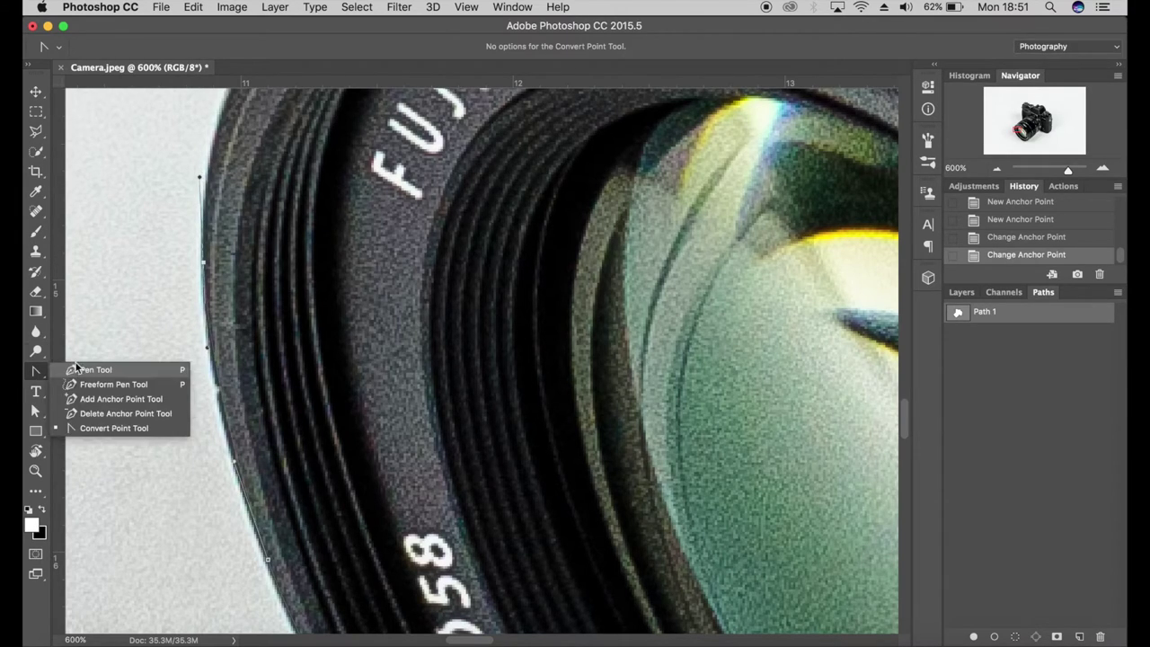
pyautogui.click(79, 369)
pyautogui.moveTo(231, 217); pyautogui.dragTo(152, 462)
pyautogui.click(124, 509)
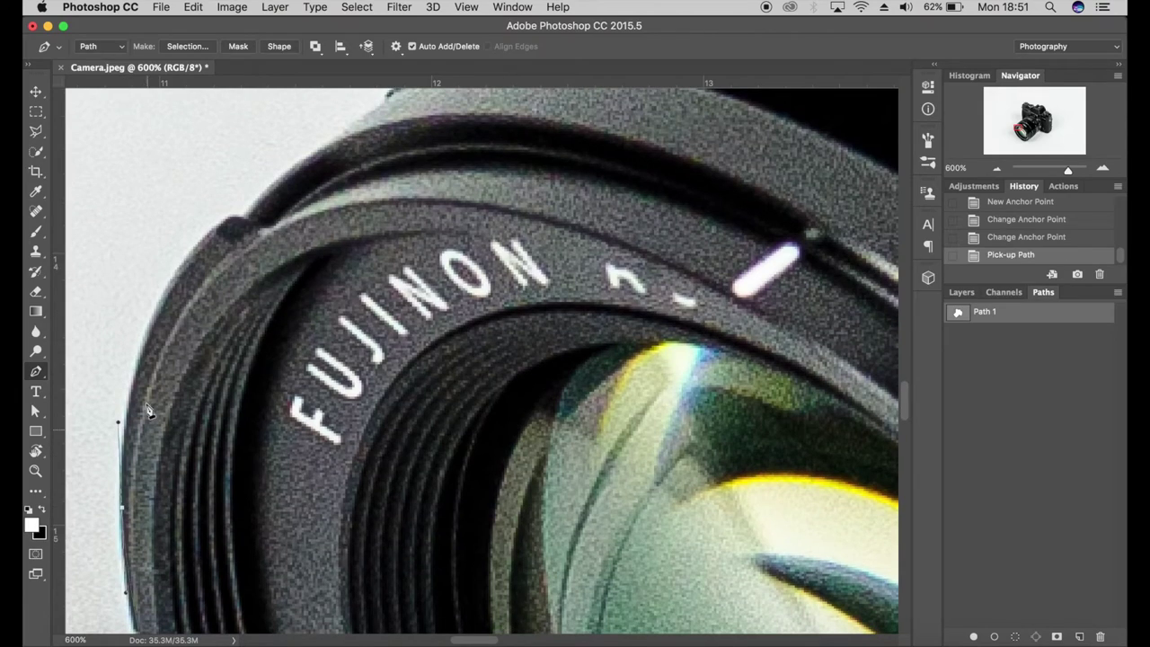
# Step: Trace the upper curve of the front rim and around its small notch onto the ring behind it, redoing the first anchor
pyautogui.moveTo(169, 279); pyautogui.dragTo(169, 280)
pyautogui.press('super+z')
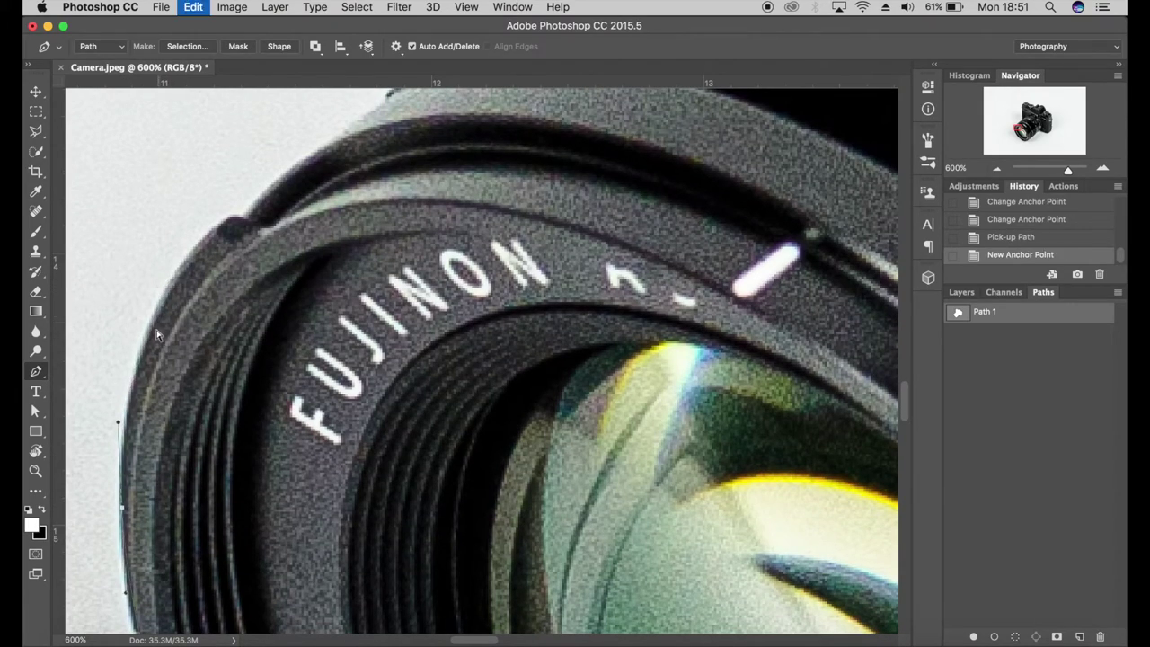
pyautogui.moveTo(150, 328); pyautogui.dragTo(158, 311)
pyautogui.click(167, 279)
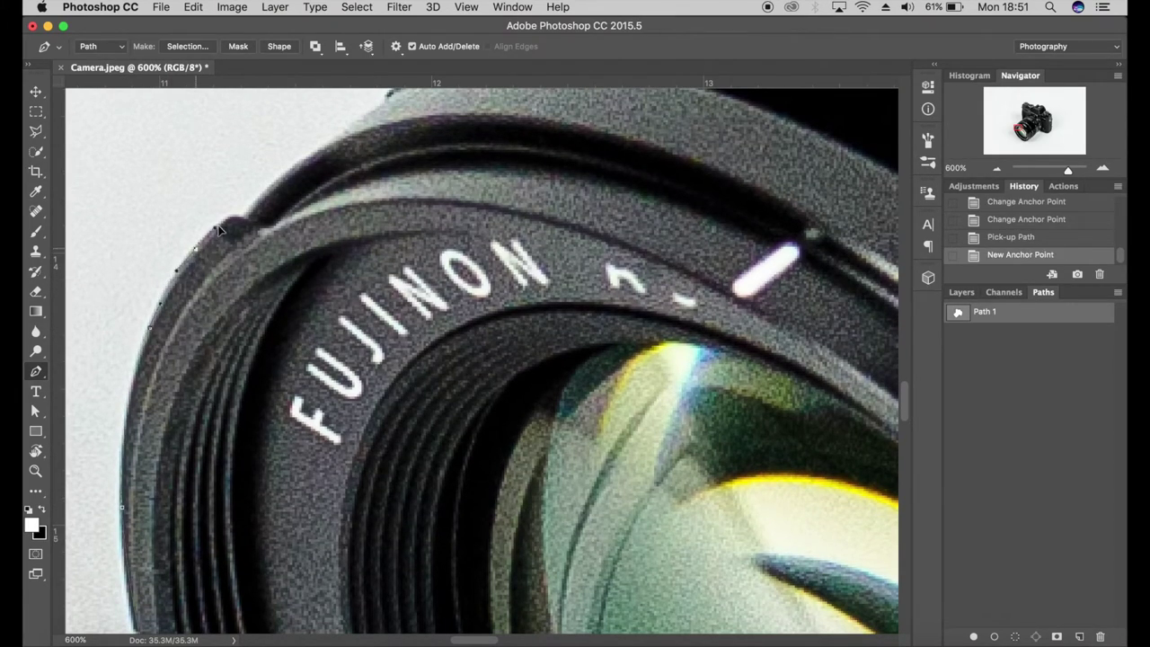
pyautogui.click(225, 220)
pyautogui.moveTo(239, 220); pyautogui.dragTo(259, 205)
pyautogui.moveTo(257, 238); pyautogui.dragTo(121, 459)
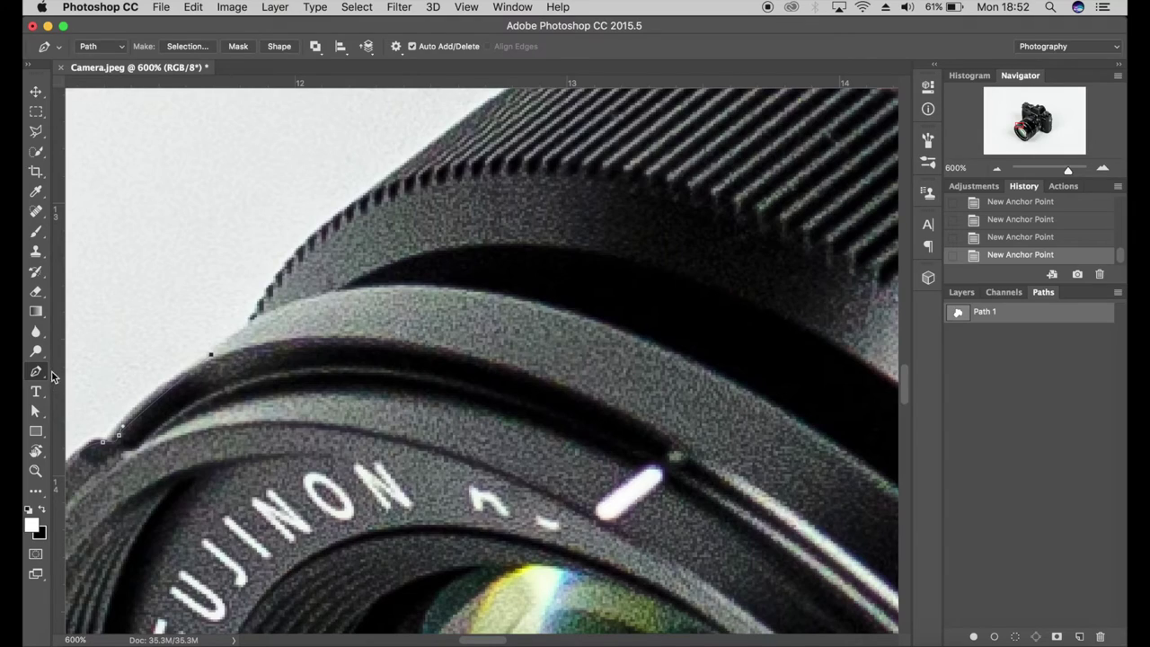
# Step: Convert the newest anchor on the ring to a smooth point with handles along its edge, and resume the path from it
pyautogui.rightClick(50, 370)
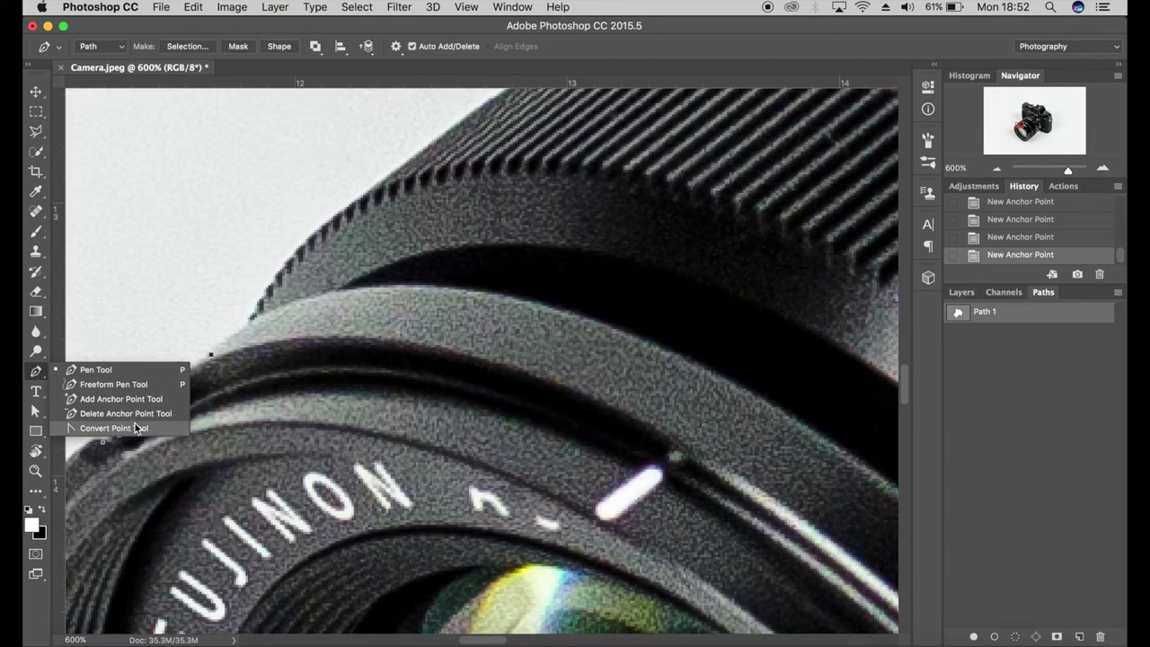
pyautogui.click(137, 429)
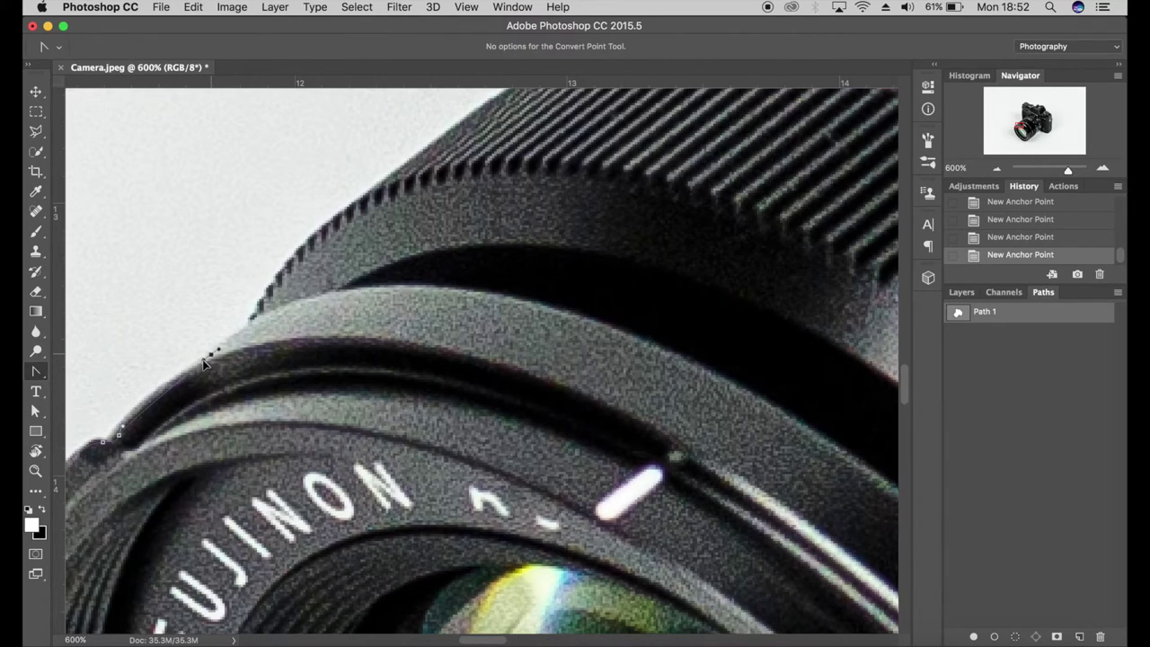
pyautogui.moveTo(205, 361); pyautogui.dragTo(171, 382)
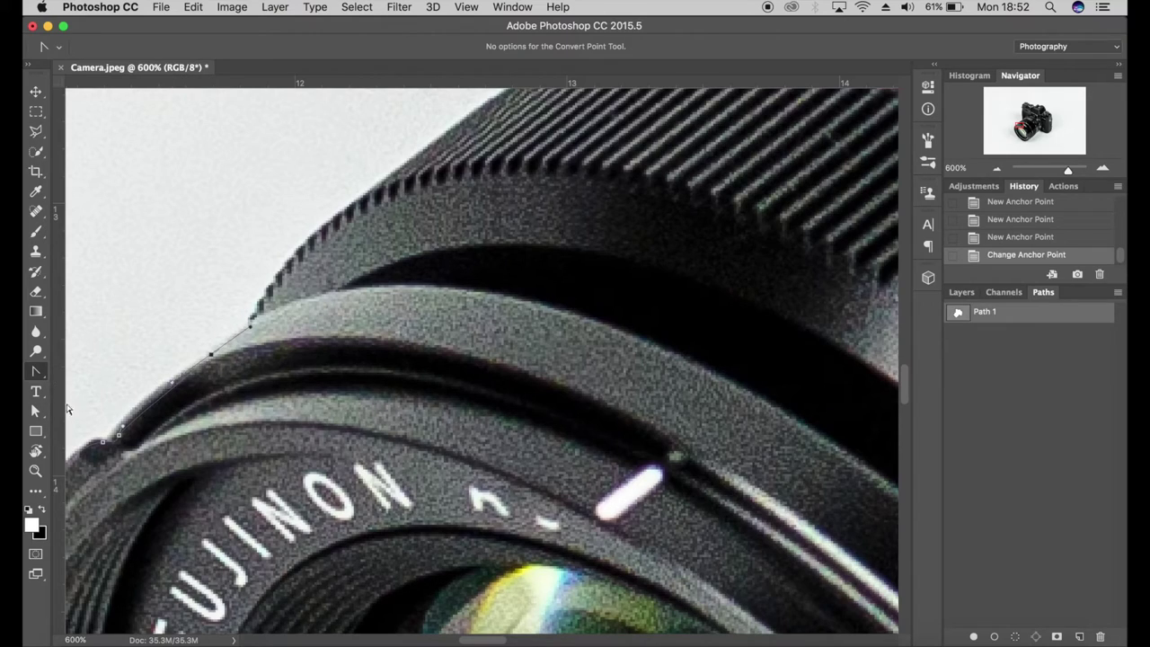
pyautogui.rightClick(35, 374)
pyautogui.click(88, 368)
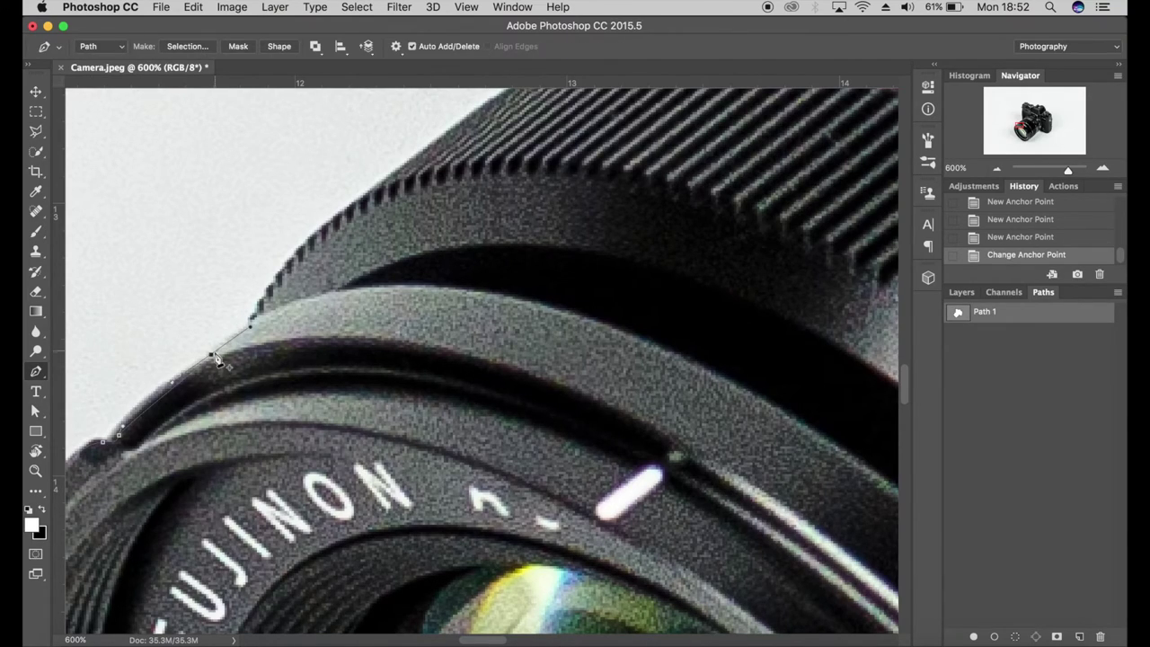
pyautogui.click(211, 356)
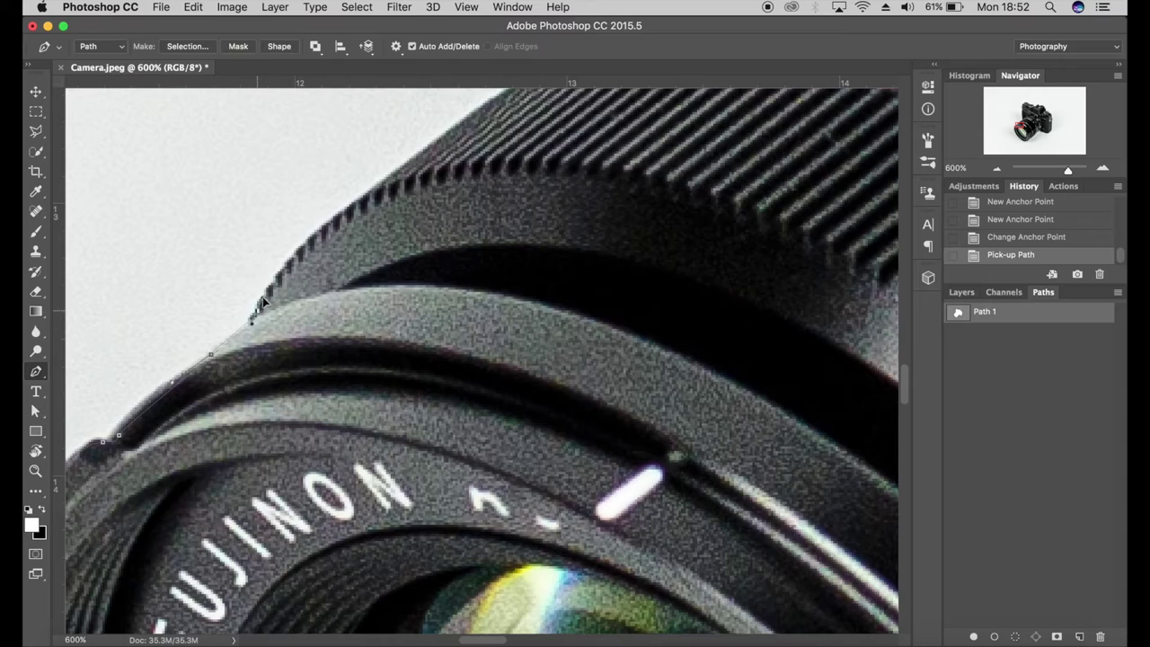
# Step: Trace the ridged lens barrel edge up to the camera body and close the path at its starting anchor
pyautogui.moveTo(267, 289); pyautogui.dragTo(267, 289)
pyautogui.moveTo(333, 217); pyautogui.dragTo(371, 185)
pyautogui.press('space')
pyautogui.moveTo(416, 185); pyautogui.dragTo(256, 378)
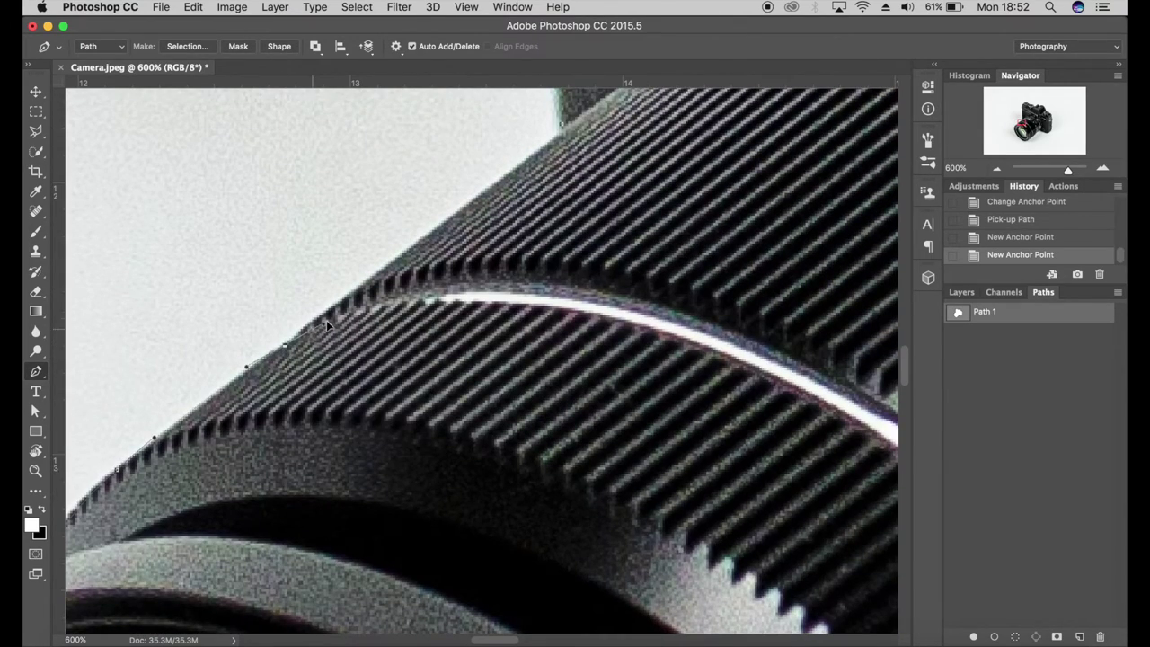
pyautogui.click(329, 314)
pyautogui.moveTo(452, 171); pyautogui.dragTo(316, 369)
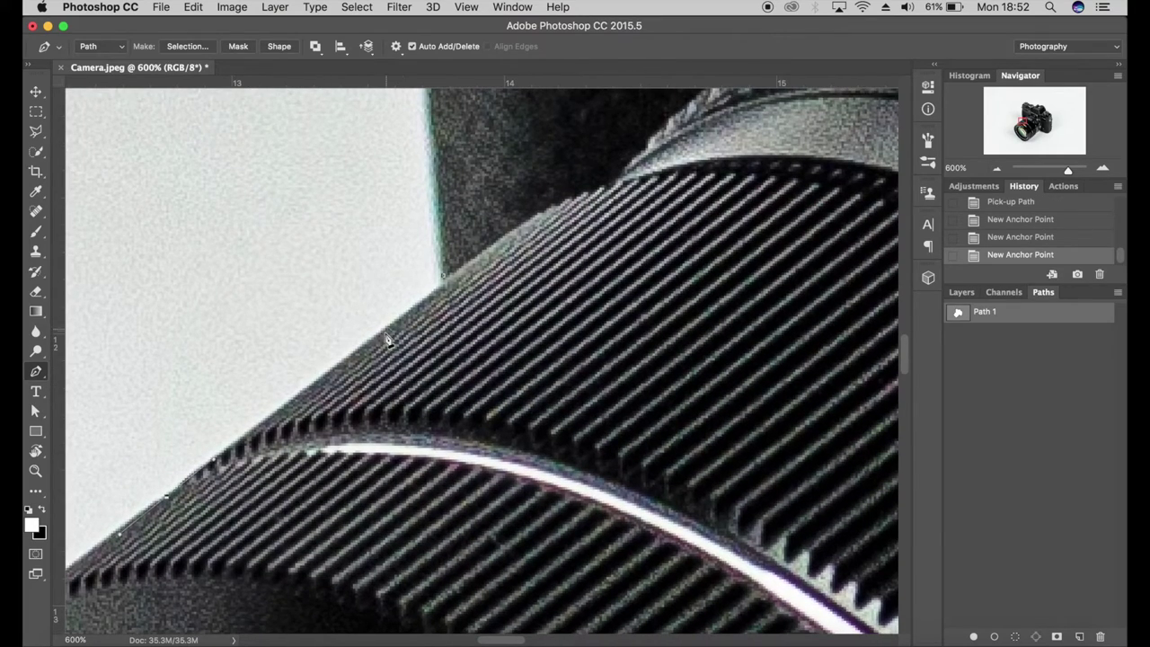
pyautogui.click(419, 303)
pyautogui.press('super+equal')
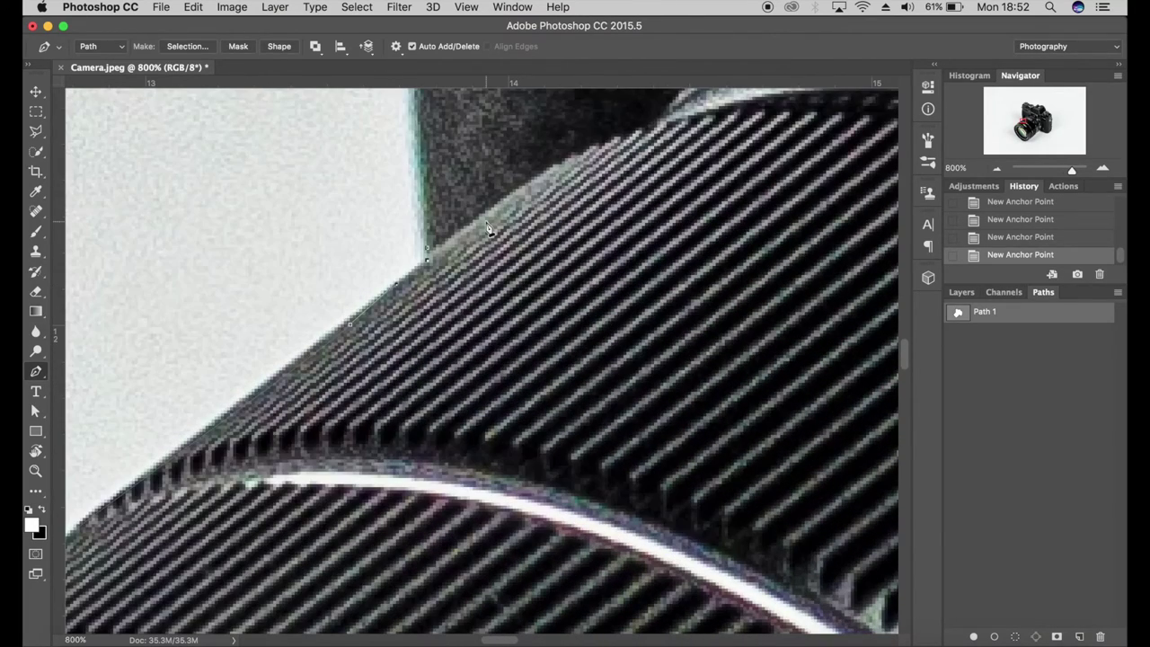
pyautogui.click(427, 255)
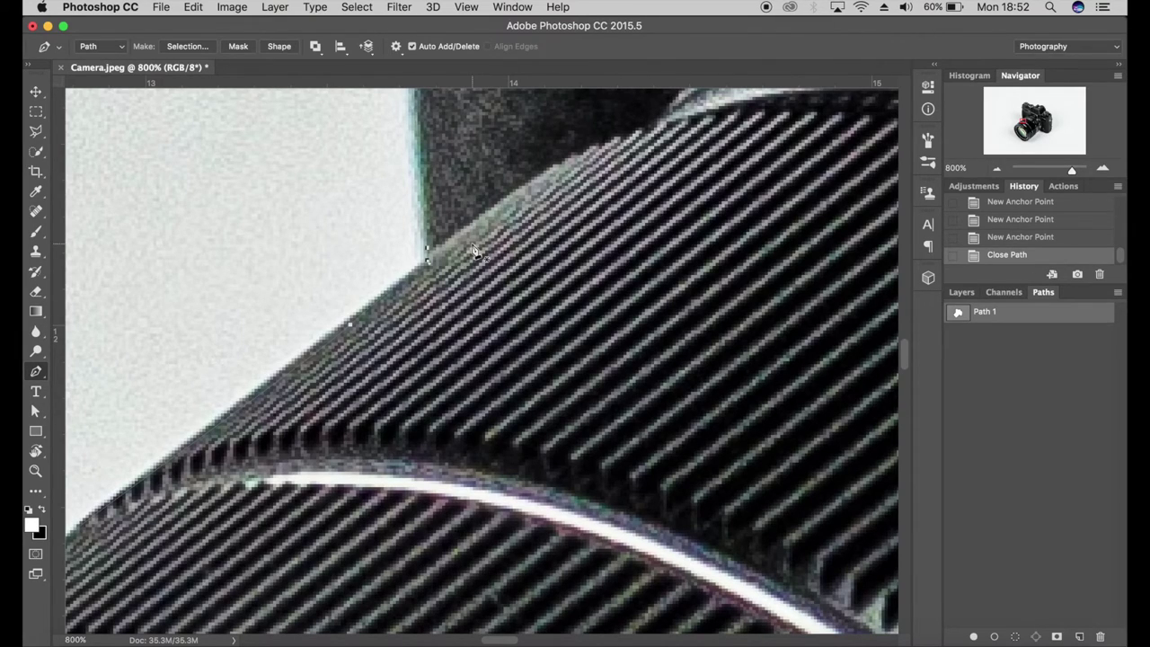
# Step: Select the entire closed camera path with the Path Selection tool
pyautogui.press('super+0')
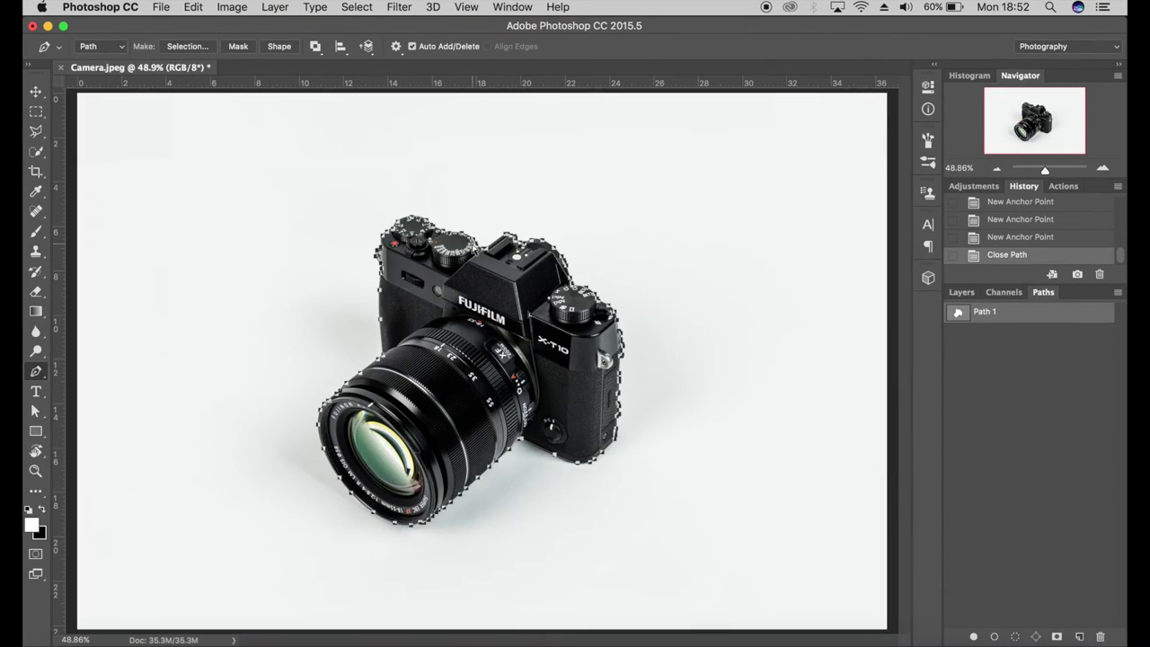
pyautogui.click(36, 91)
pyautogui.click(982, 416)
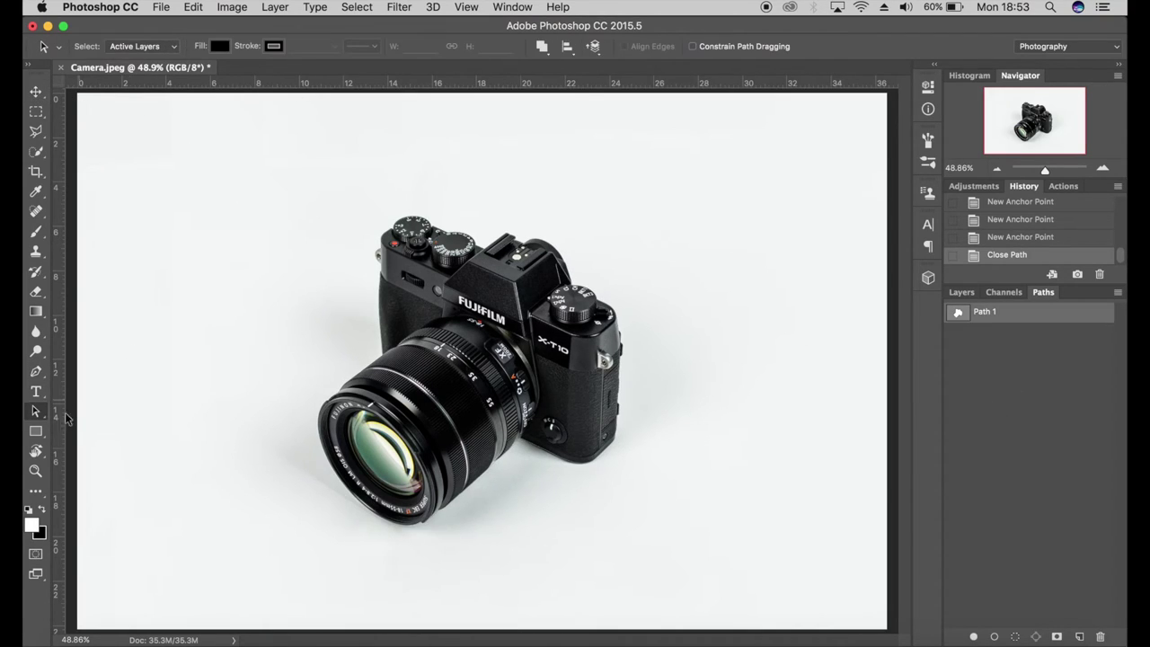
pyautogui.rightClick(36, 413)
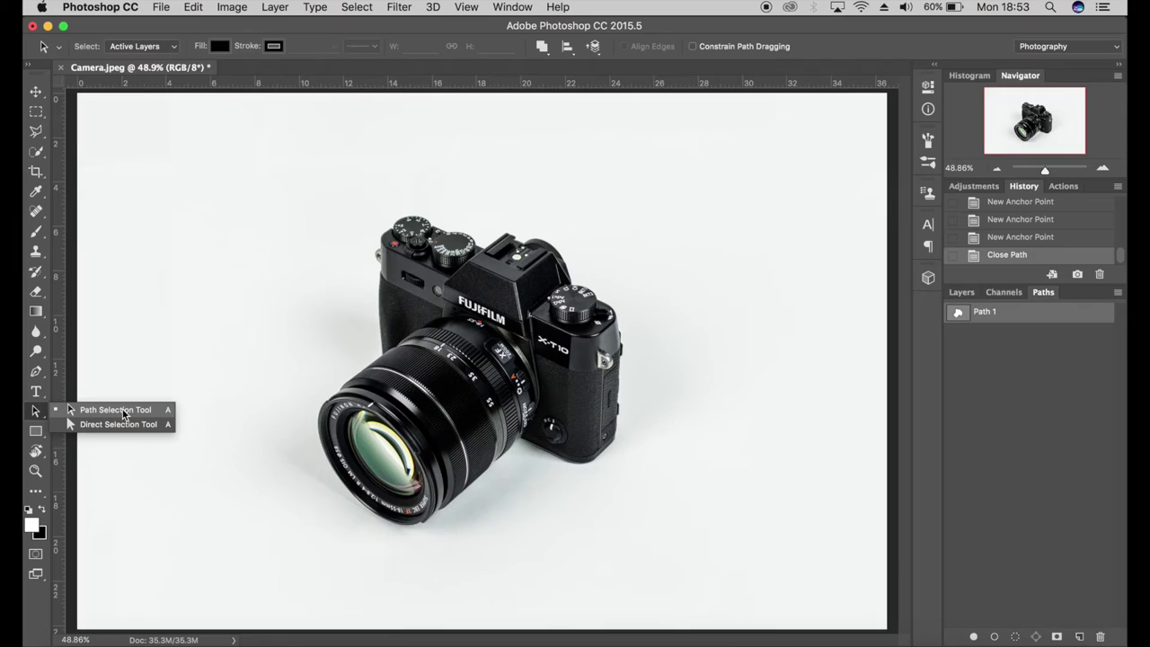
pyautogui.click(124, 413)
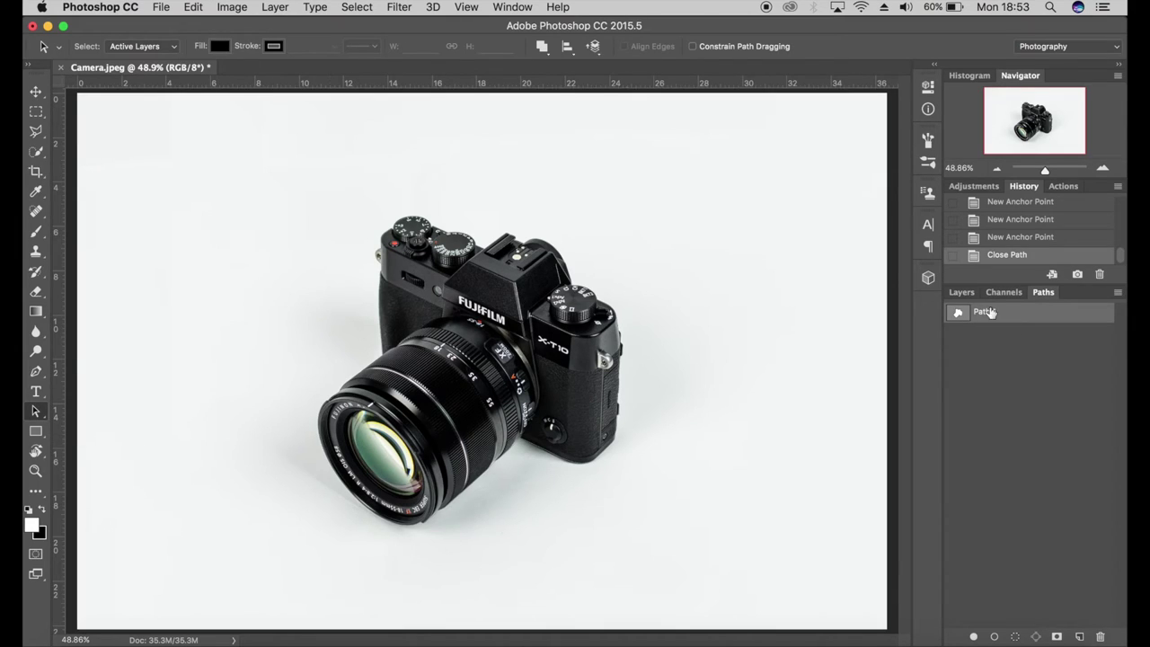
pyautogui.moveTo(205, 156); pyautogui.dragTo(723, 551)
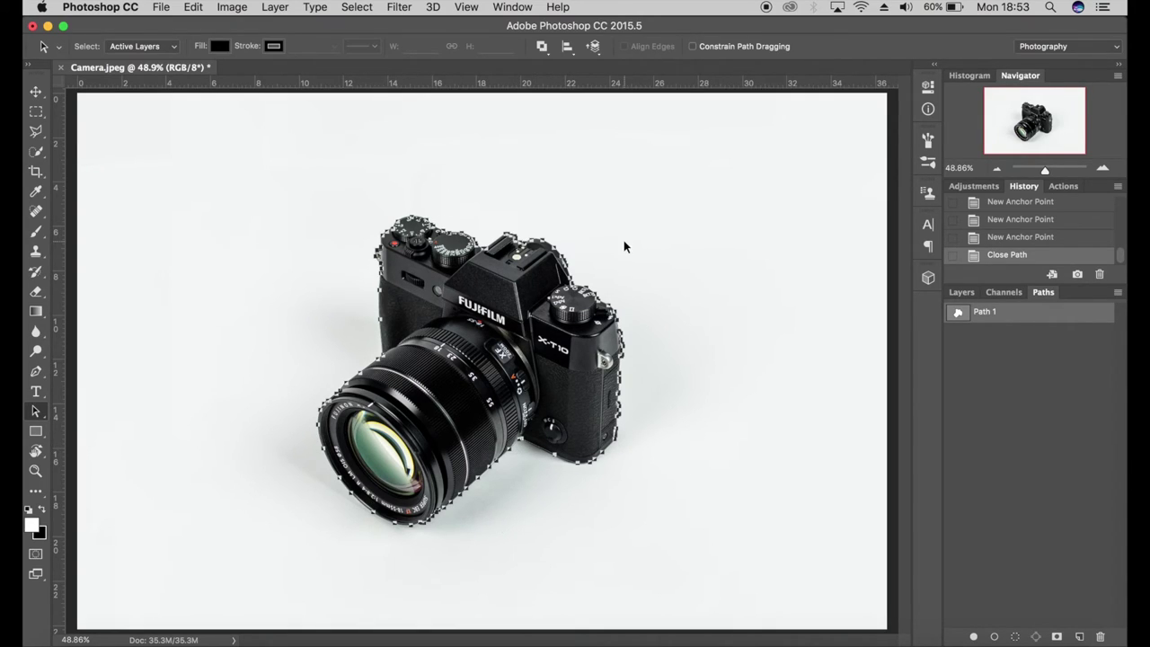
# Step: Load Path 1 as a selection and add a layer mask from it to the Background layer
pyautogui.keyDown('super'); pyautogui.click(970, 318); pyautogui.keyUp('super')
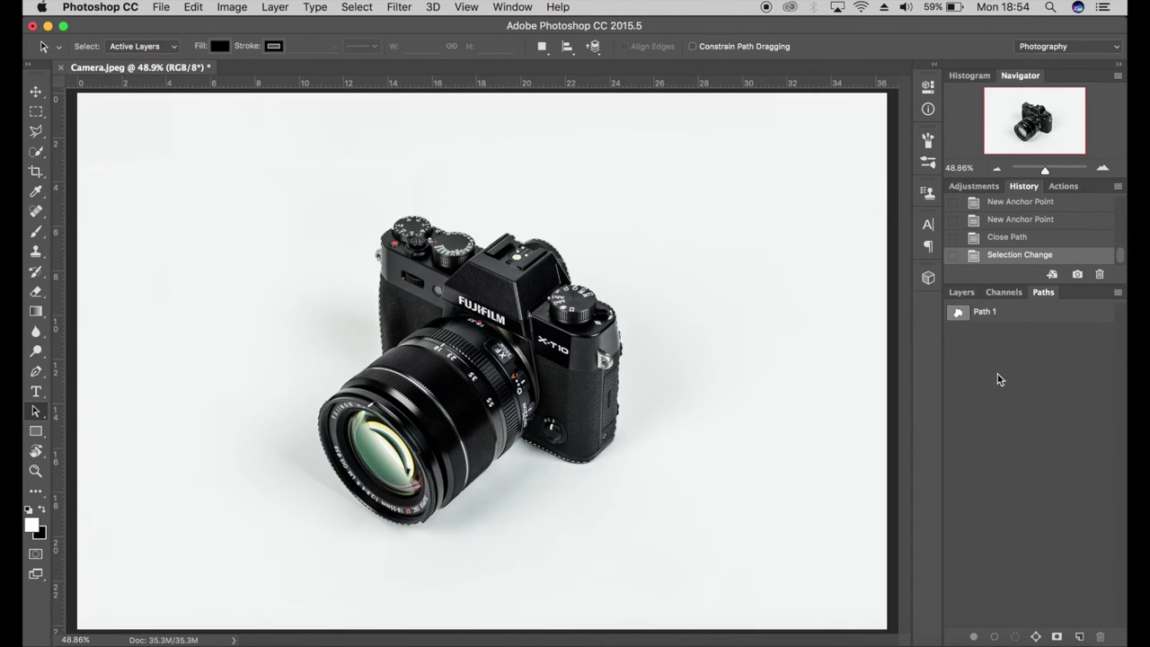
pyautogui.press('super+equal')
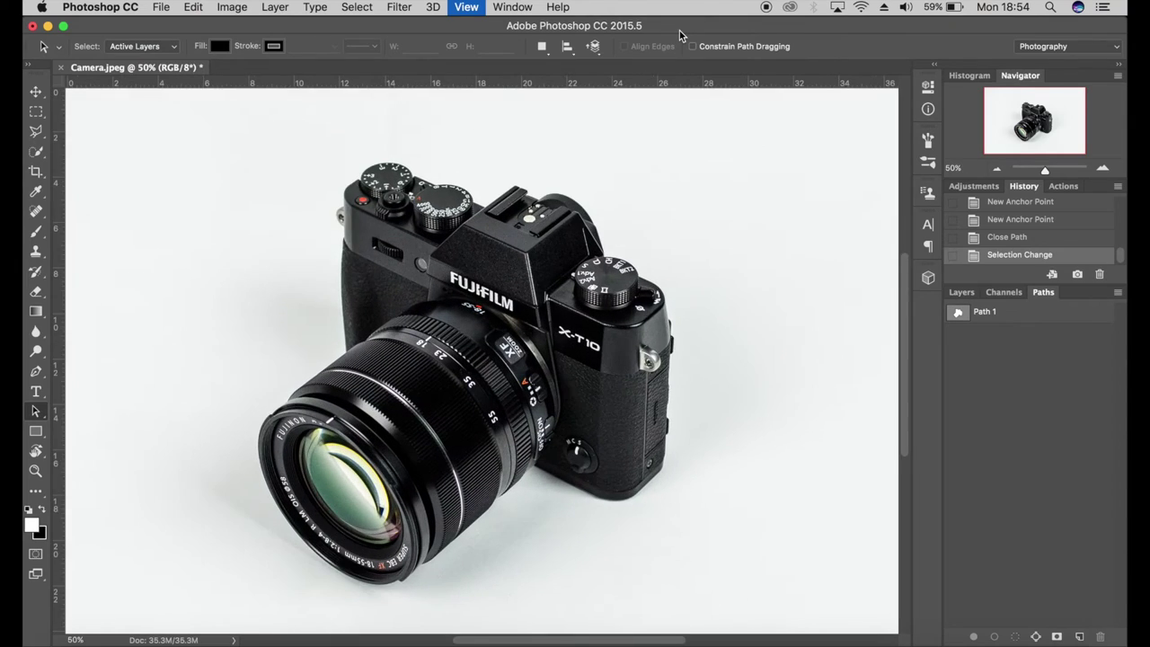
pyautogui.press('super+equal')
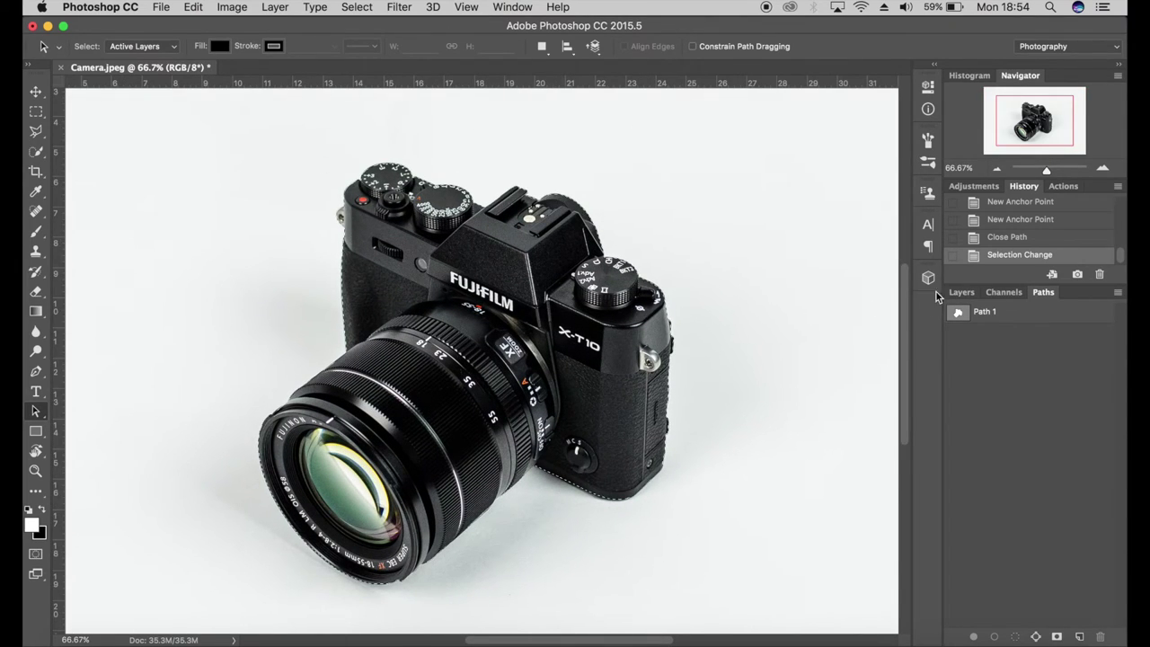
pyautogui.click(962, 292)
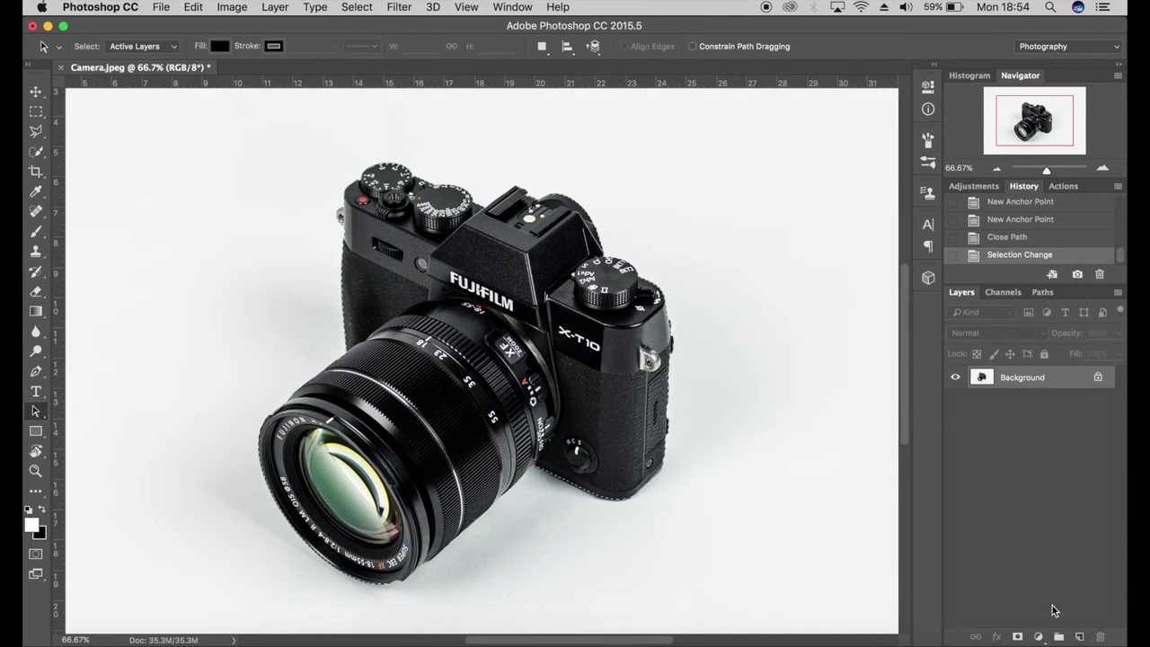
pyautogui.click(1019, 637)
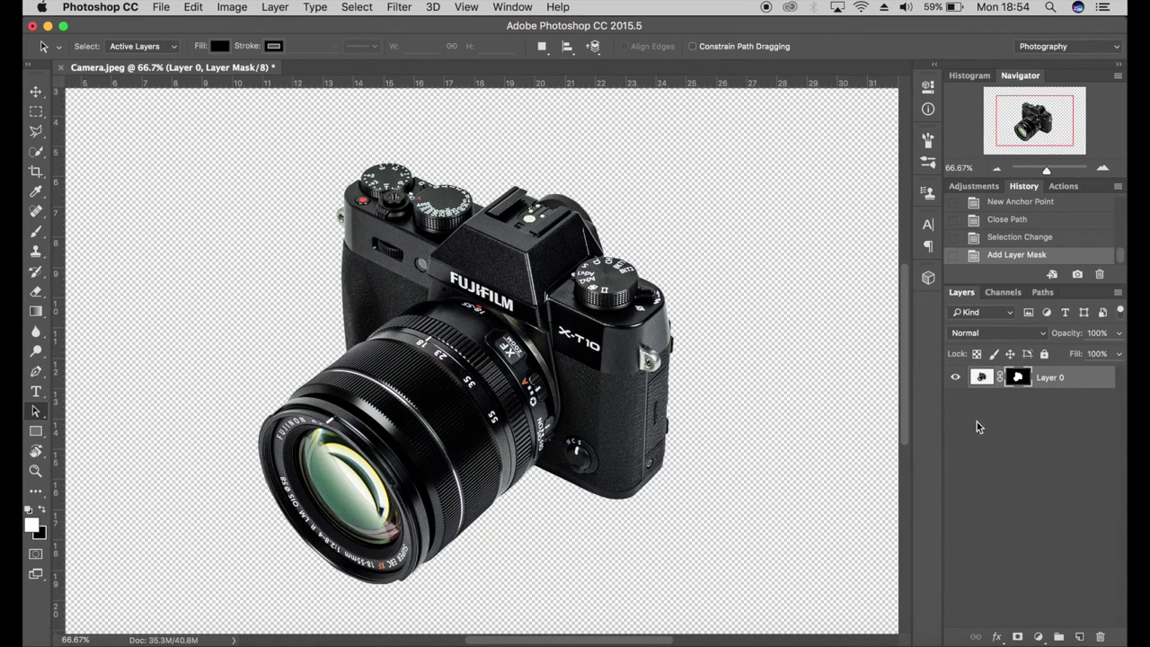
# Step: Add a new layer filled with red (#dd1b1b) and place it beneath the masked camera layer
pyautogui.click(1080, 636)
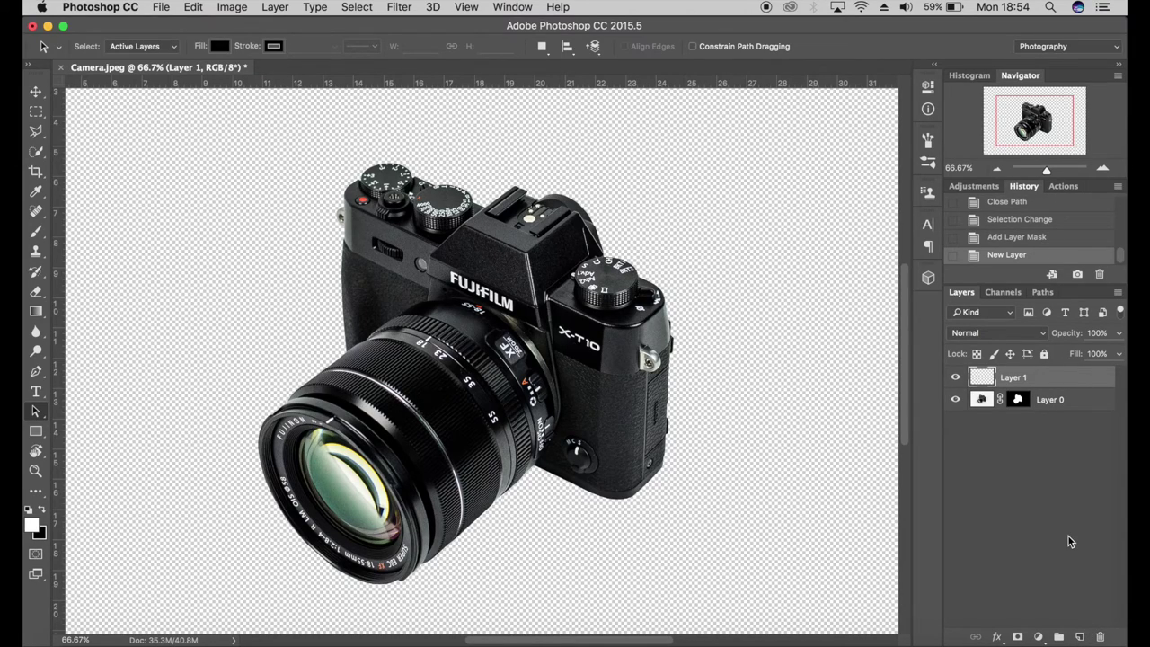
pyautogui.click(31, 525)
pyautogui.click(544, 219)
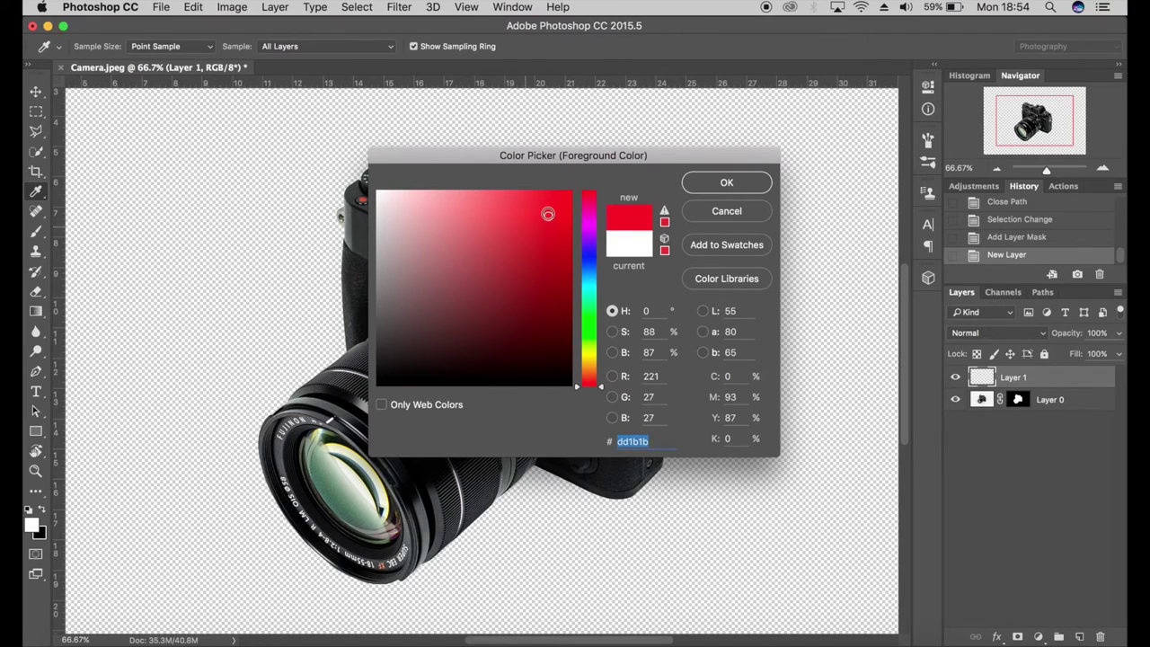
pyautogui.click(725, 182)
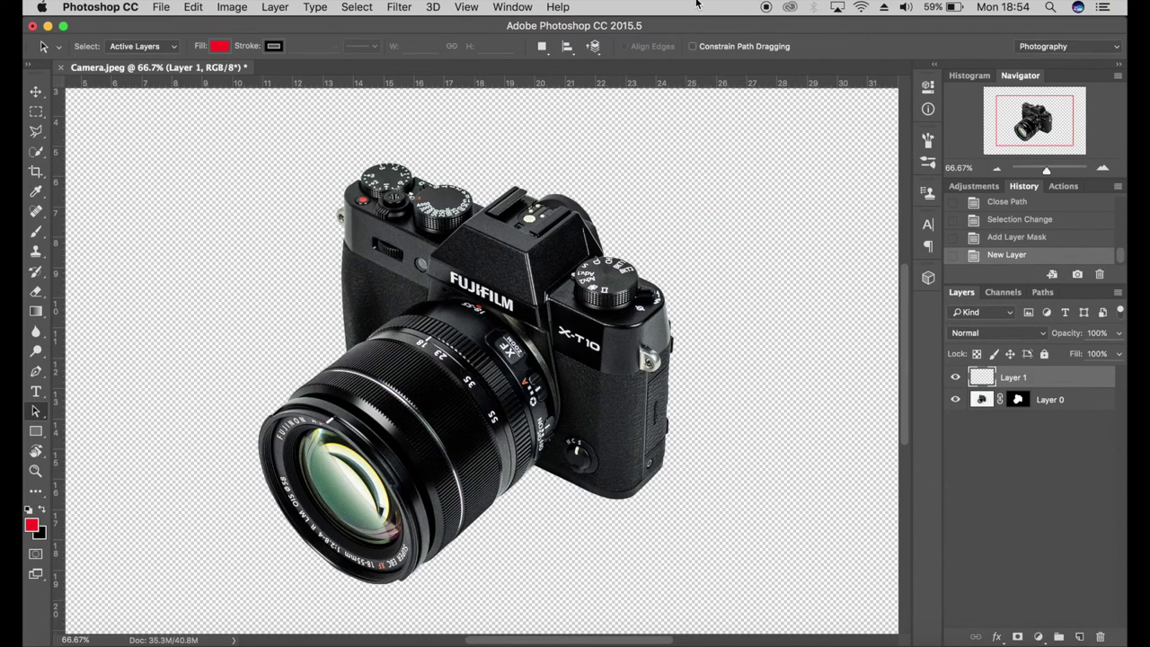
pyautogui.hotkey('alt', 'BackSpace')
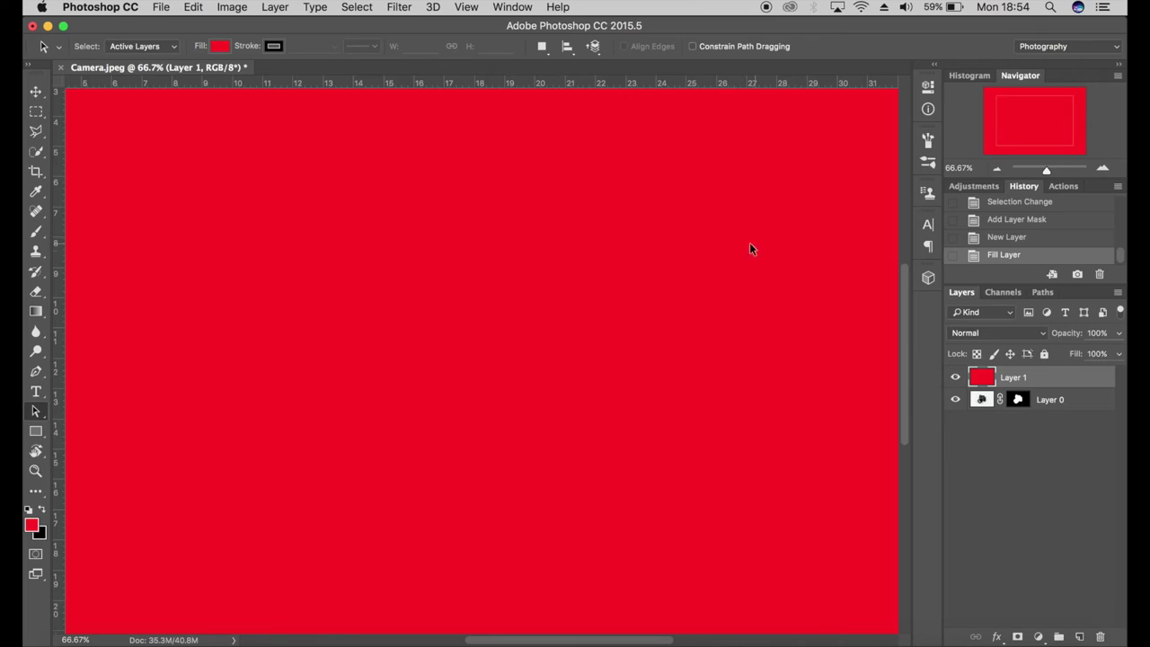
pyautogui.moveTo(1009, 390); pyautogui.dragTo(1025, 410)
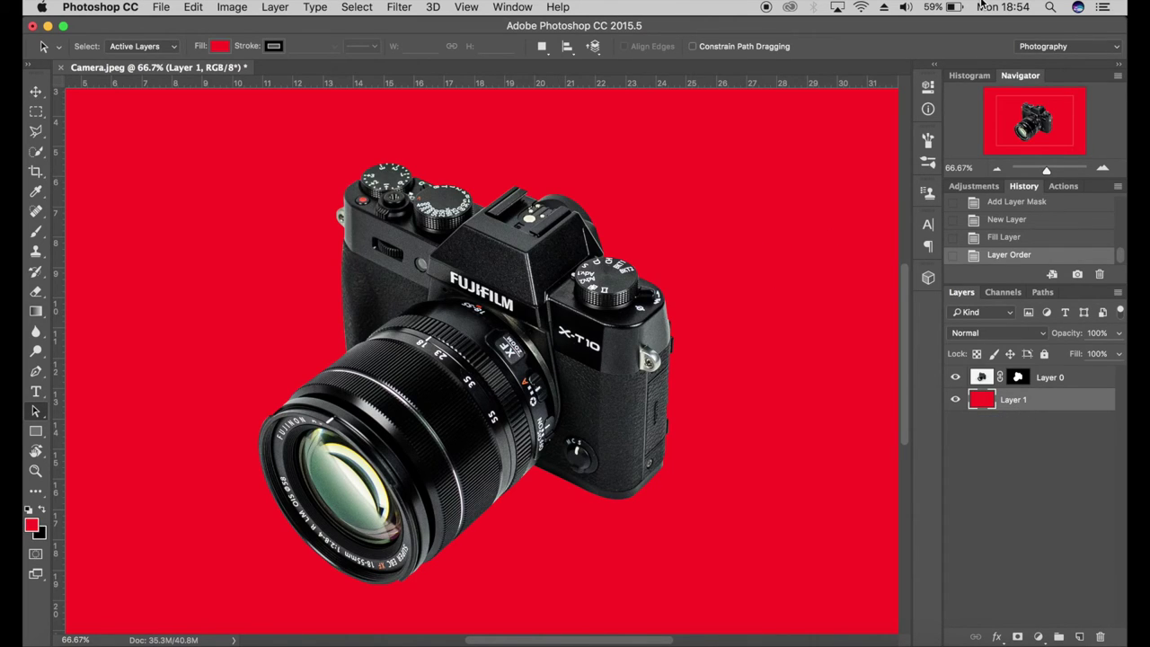
# Step: Swap the foreground and background colours and fill Layer 1 with black
pyautogui.press('super+minus')
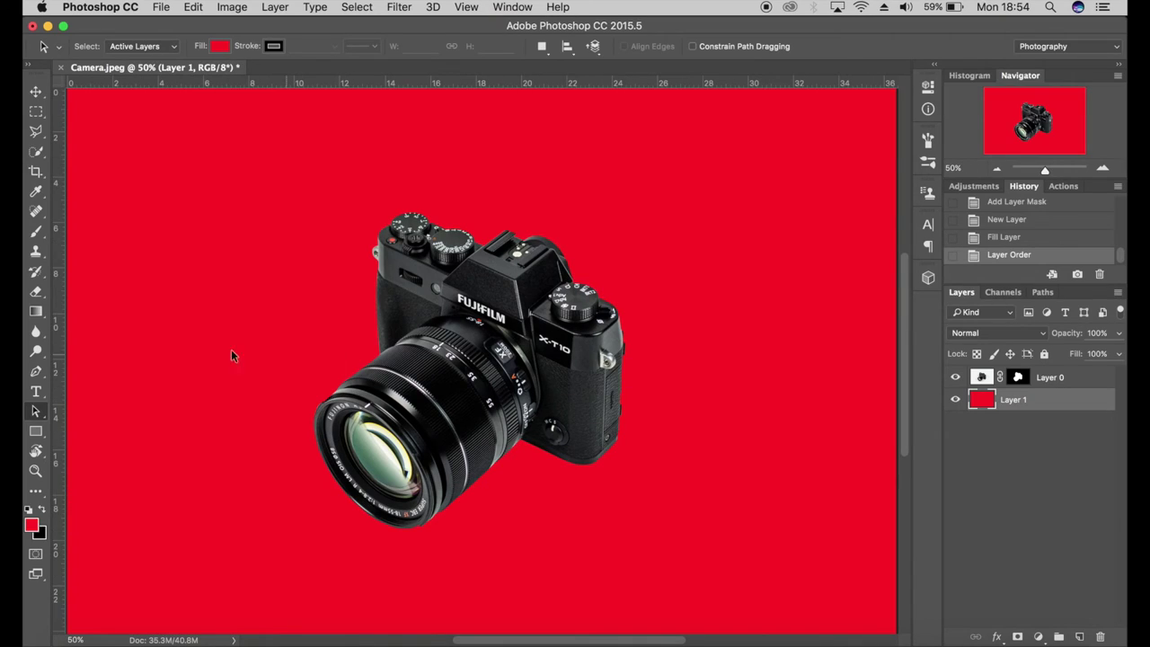
pyautogui.click(42, 512)
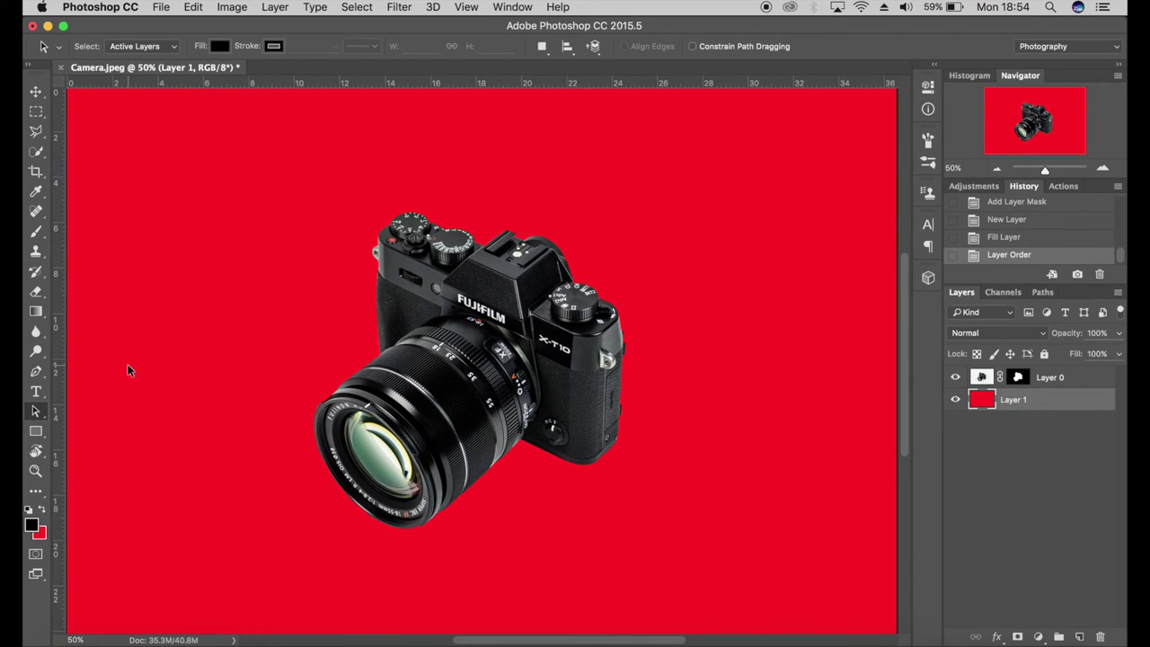
pyautogui.hotkey('alt', 'BackSpace')
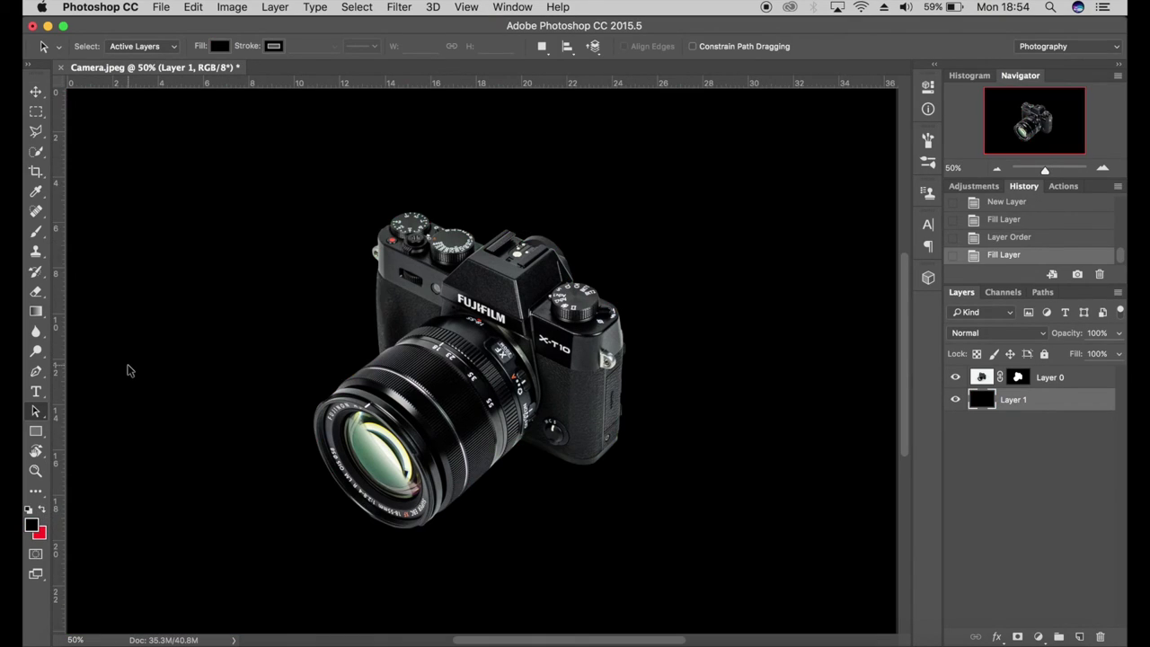
# Step: Set the foreground colour to a deep blue with hue 243° and fill Layer 1 with it
pyautogui.click(32, 526)
pyautogui.click(589, 254)
pyautogui.click(548, 231)
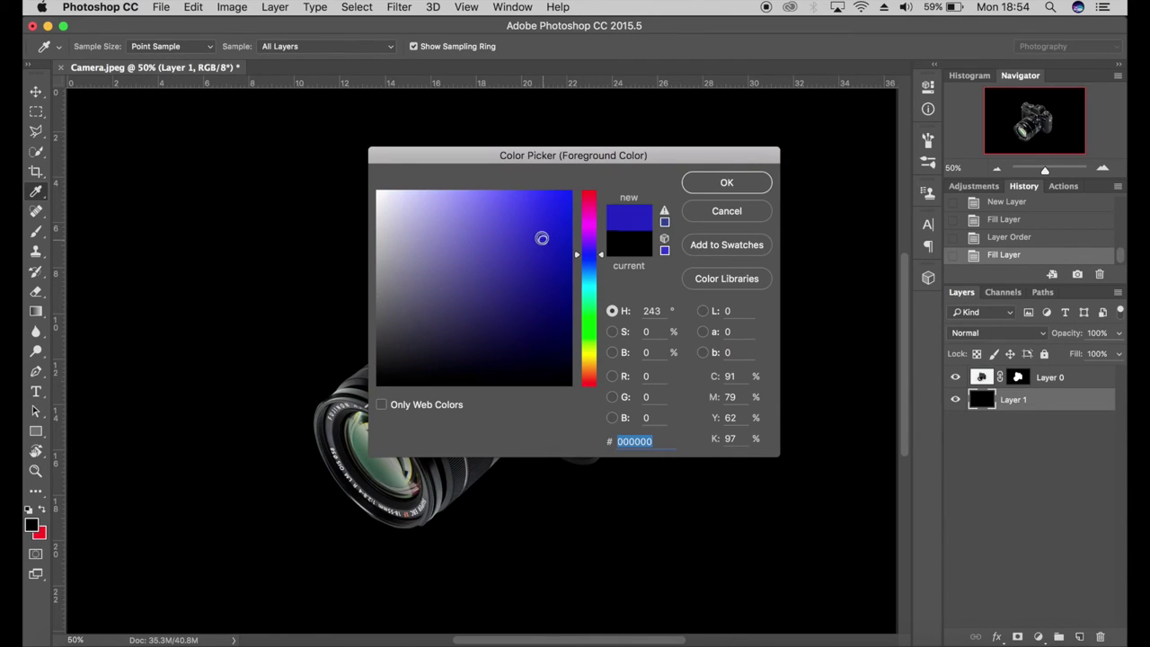
pyautogui.click(719, 183)
pyautogui.hotkey('alt', 'BackSpace')
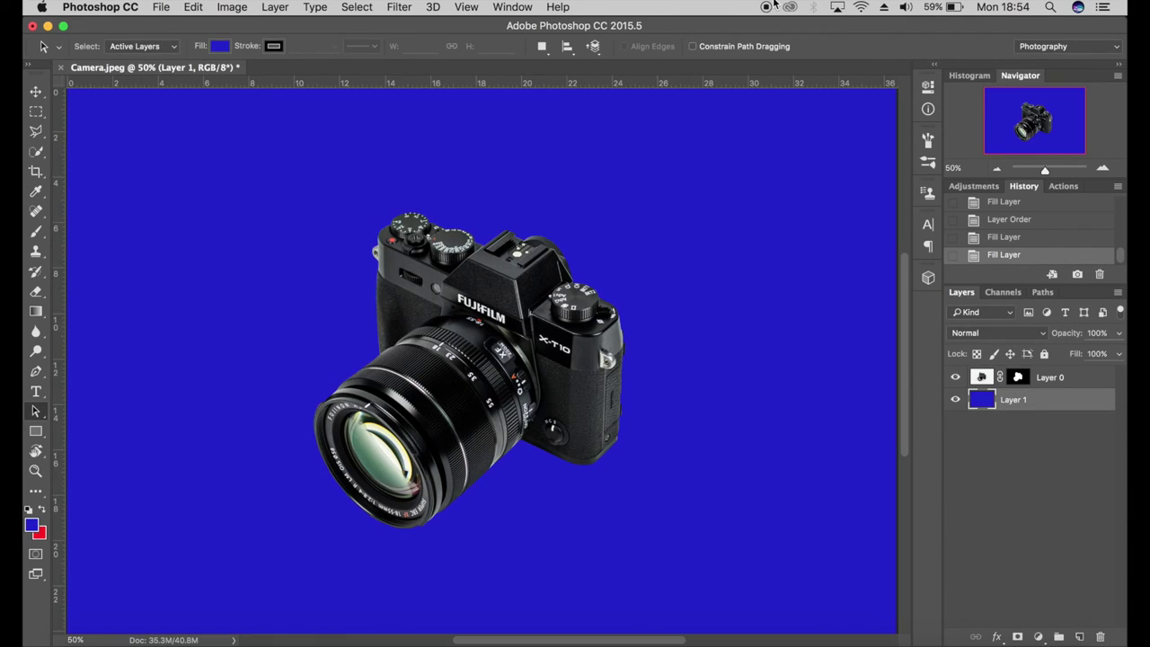
pyautogui.press('super+minus')
pyautogui.press('super+equal')
pyautogui.press('super+equal')
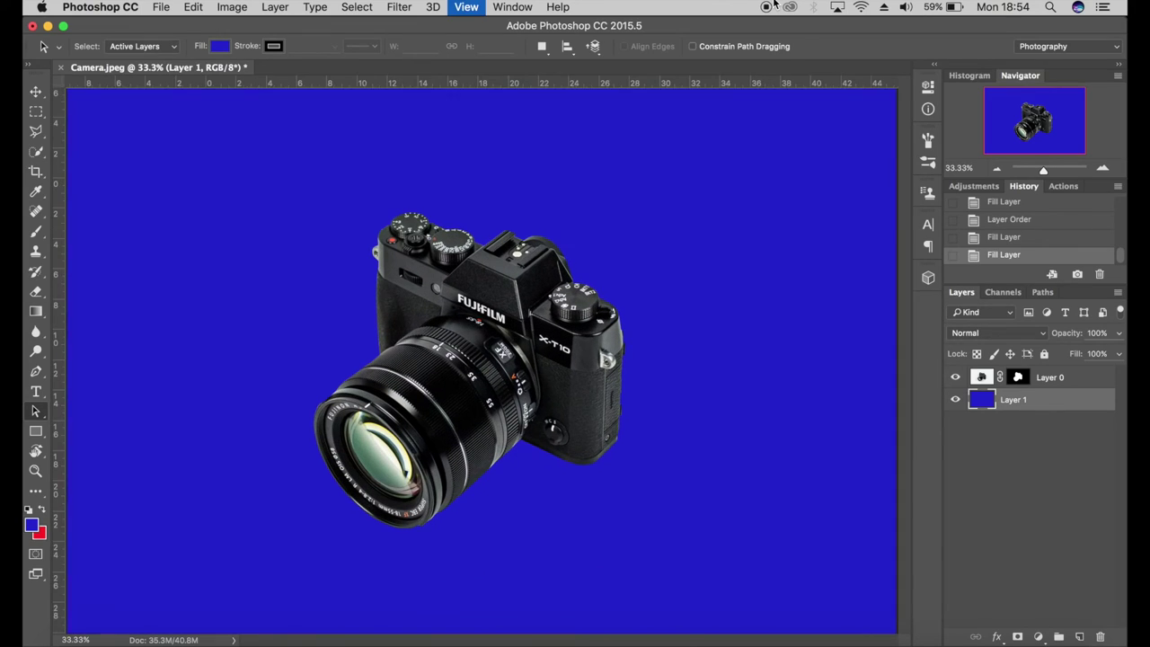
pyautogui.press('super+minus')
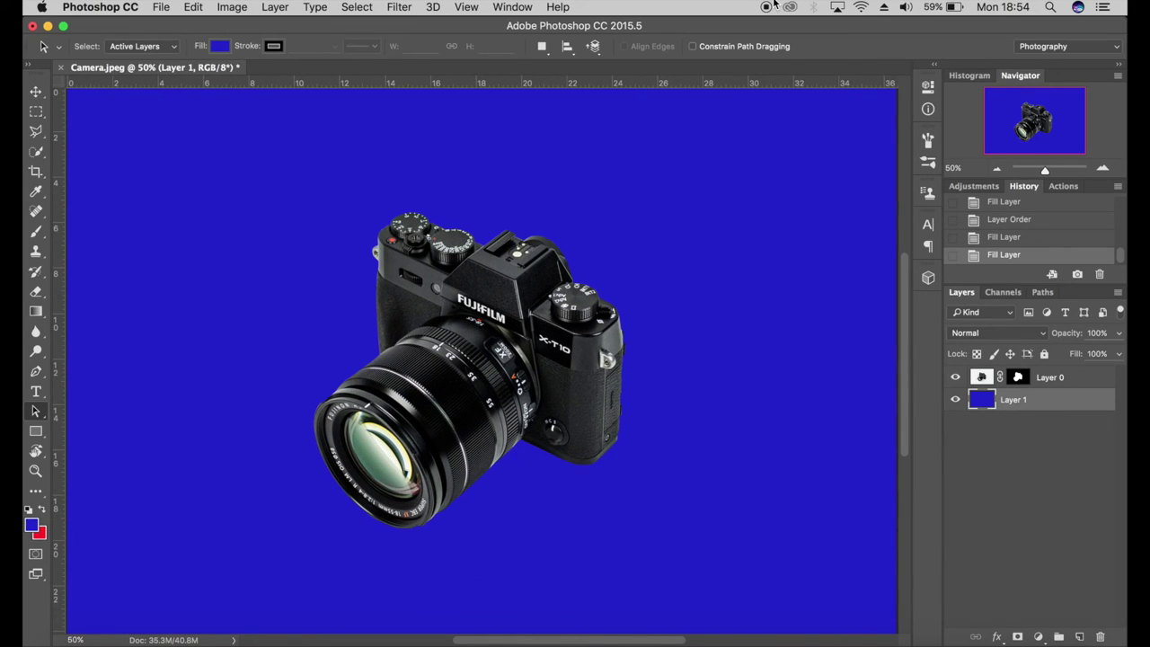